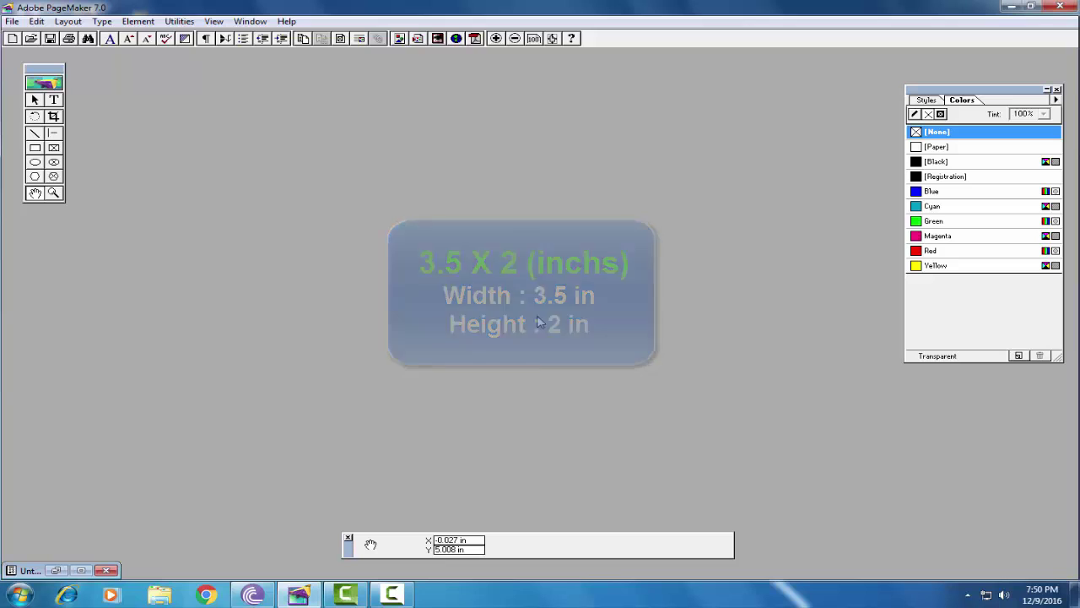
# Start a new publication with a wide 3.5 × 2 inch page
pyautogui.click(12, 21)
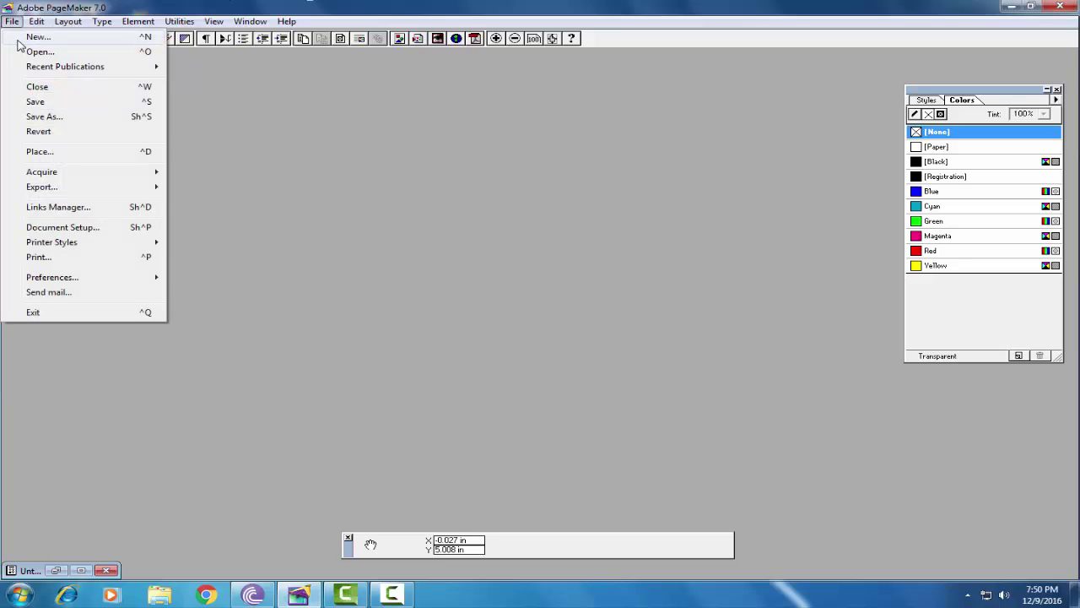
pyautogui.click(34, 38)
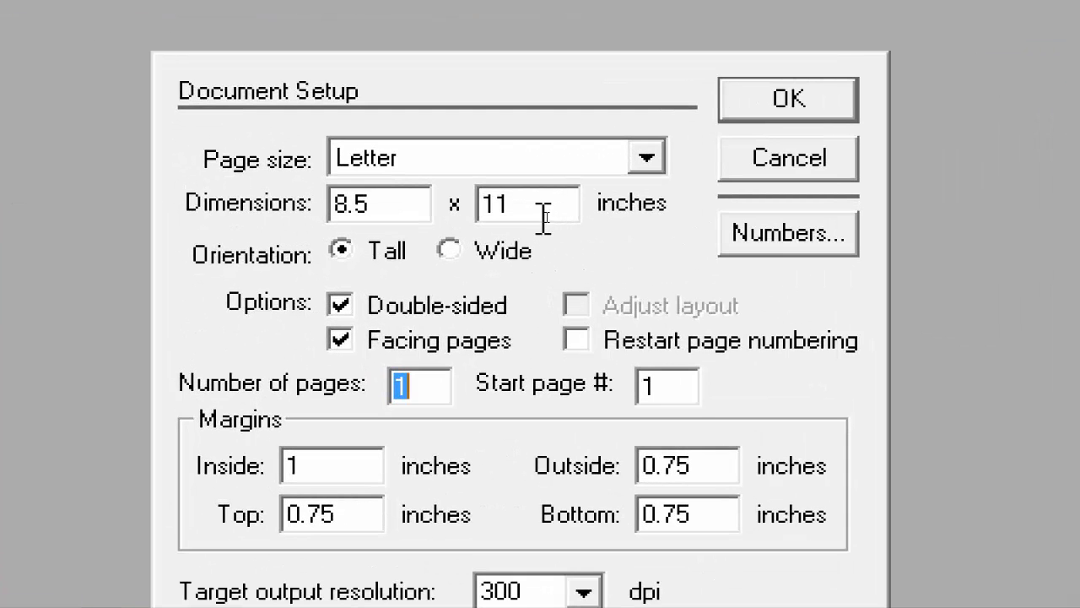
pyautogui.click(449, 251)
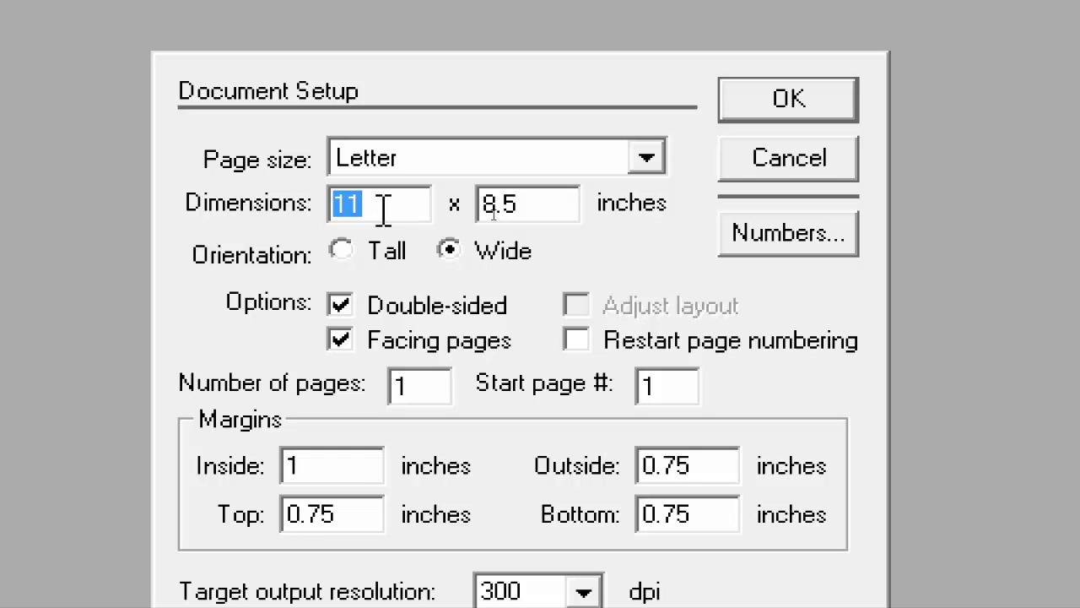
pyautogui.write('3.5')
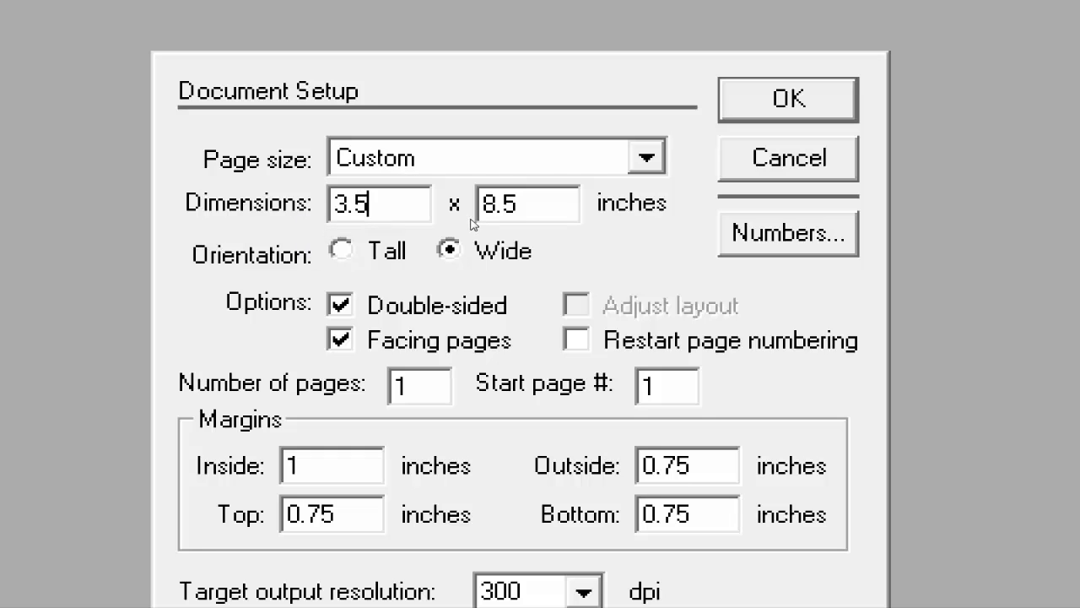
pyautogui.moveTo(578, 204); pyautogui.dragTo(478, 205)
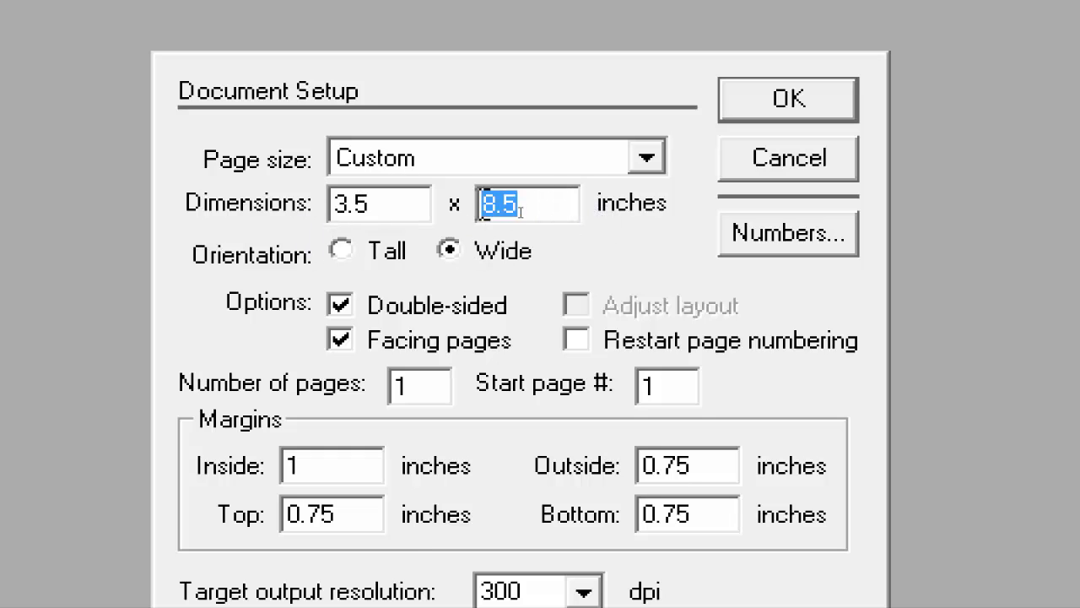
pyautogui.write('2')
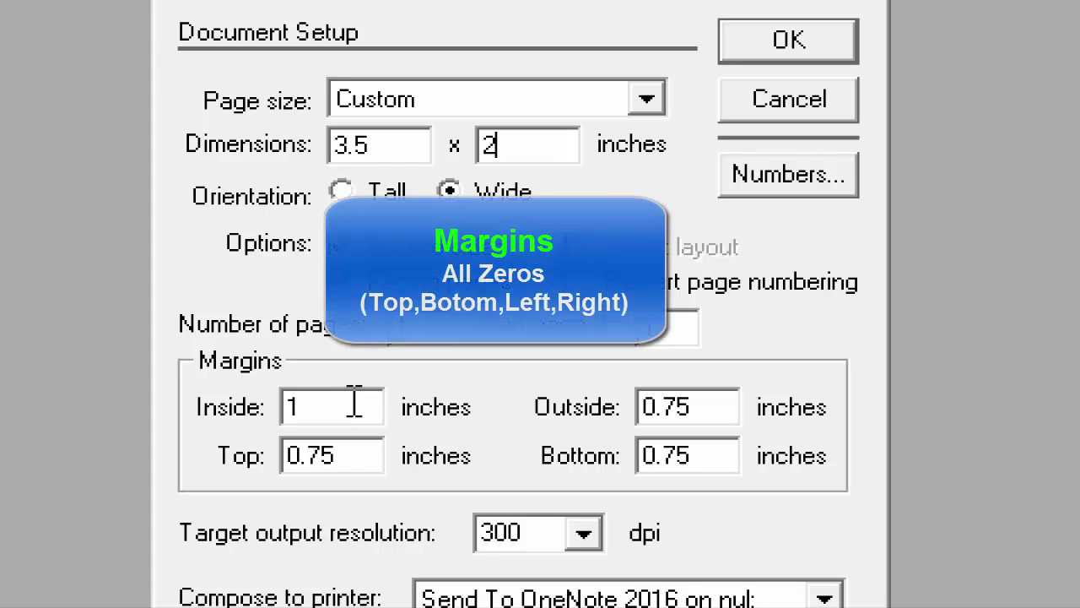
# Set the inside, outside, bottom and top margins all to 0
pyautogui.moveTo(350, 403); pyautogui.dragTo(251, 398)
pyautogui.write('0')
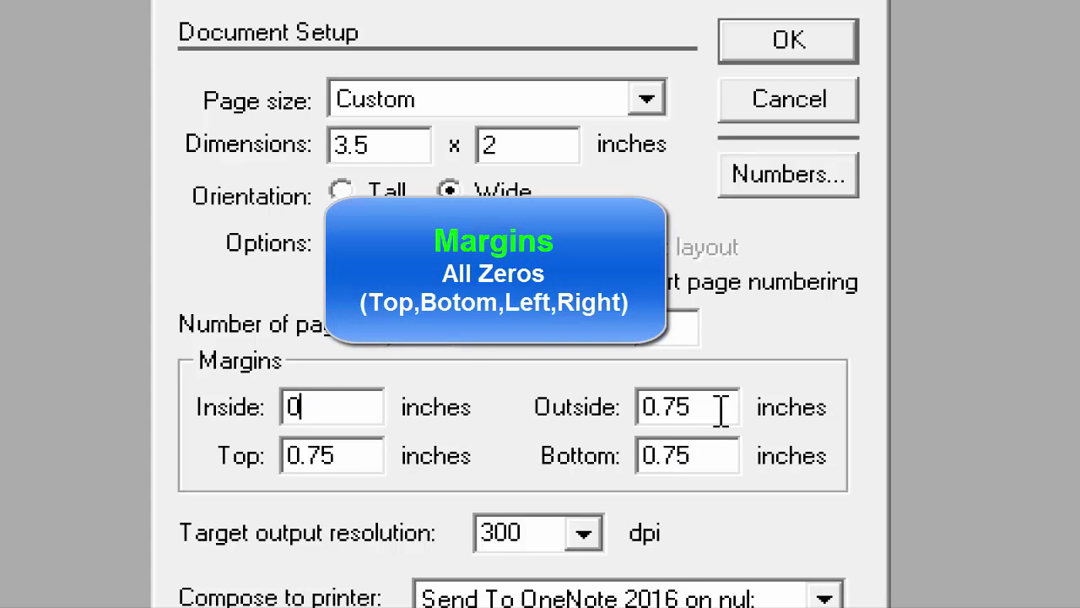
pyautogui.moveTo(705, 403); pyautogui.dragTo(579, 413)
pyautogui.write('0')
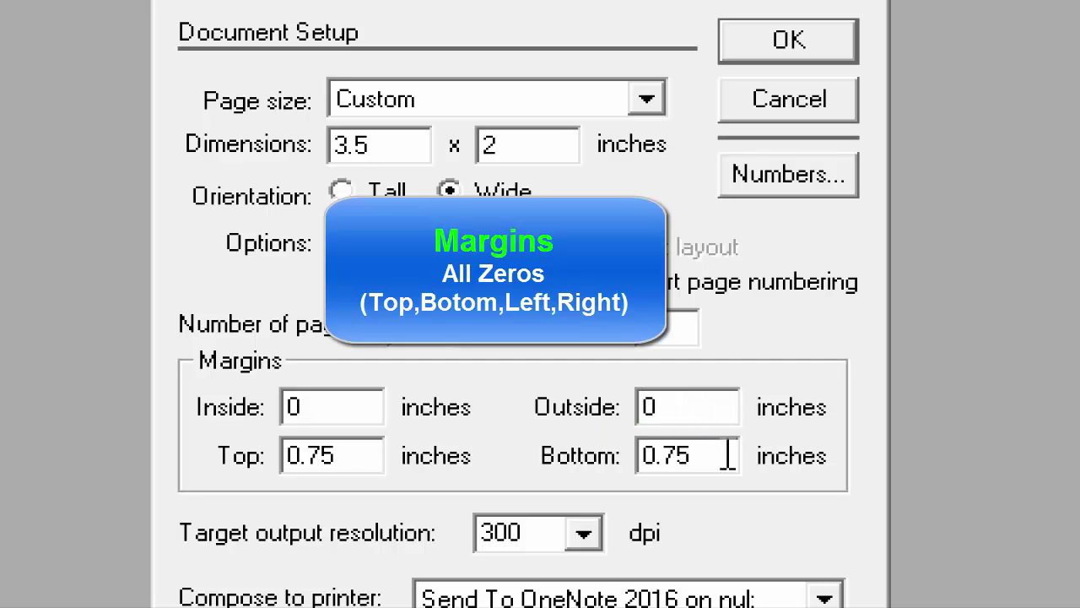
pyautogui.moveTo(727, 454); pyautogui.dragTo(604, 461)
pyautogui.write('0')
pyautogui.moveTo(348, 449); pyautogui.dragTo(245, 468)
pyautogui.write('0')
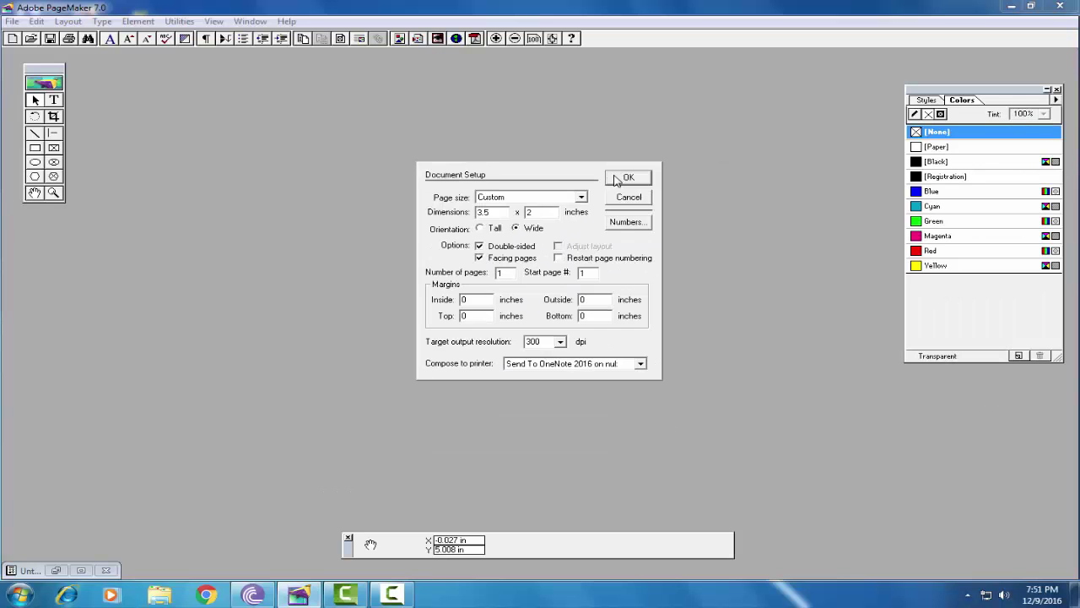
# Confirm the page setup and draw a rectangle covering the whole card
pyautogui.click(747, 81)
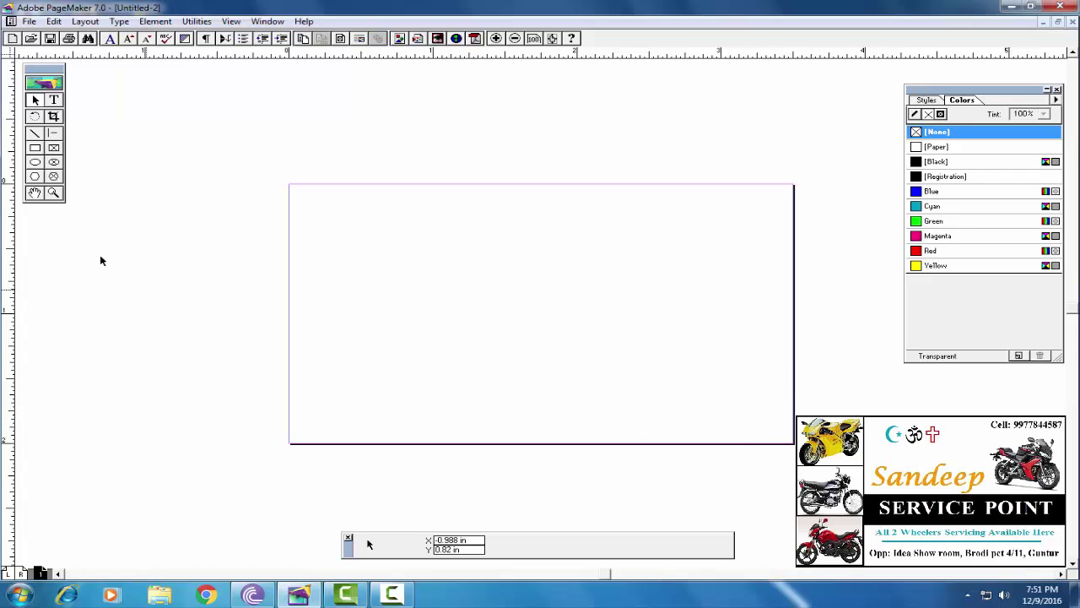
pyautogui.click(34, 148)
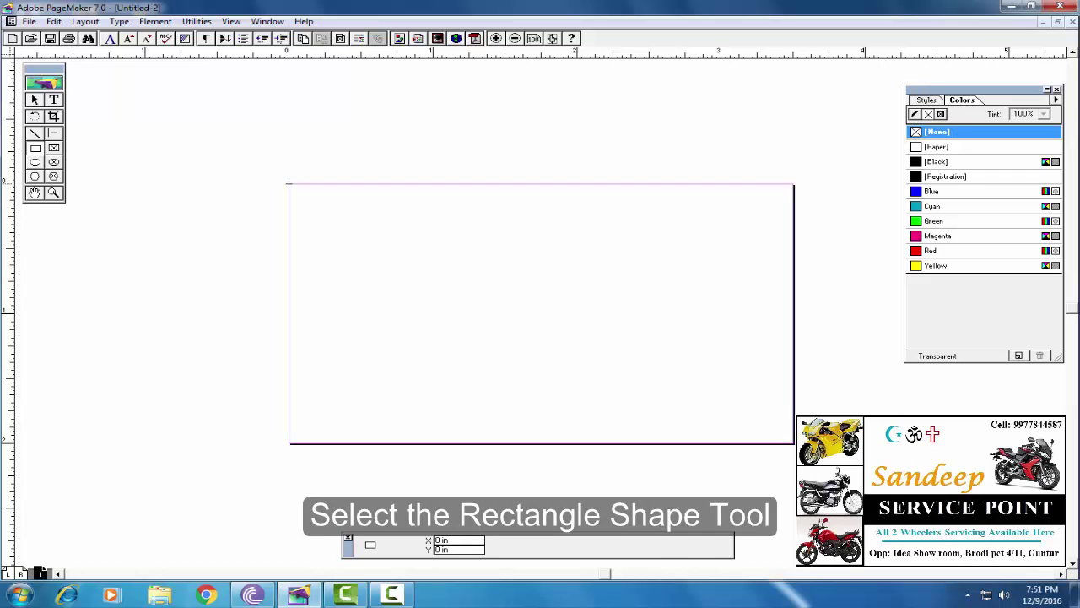
pyautogui.moveTo(289, 183); pyautogui.dragTo(793, 442)
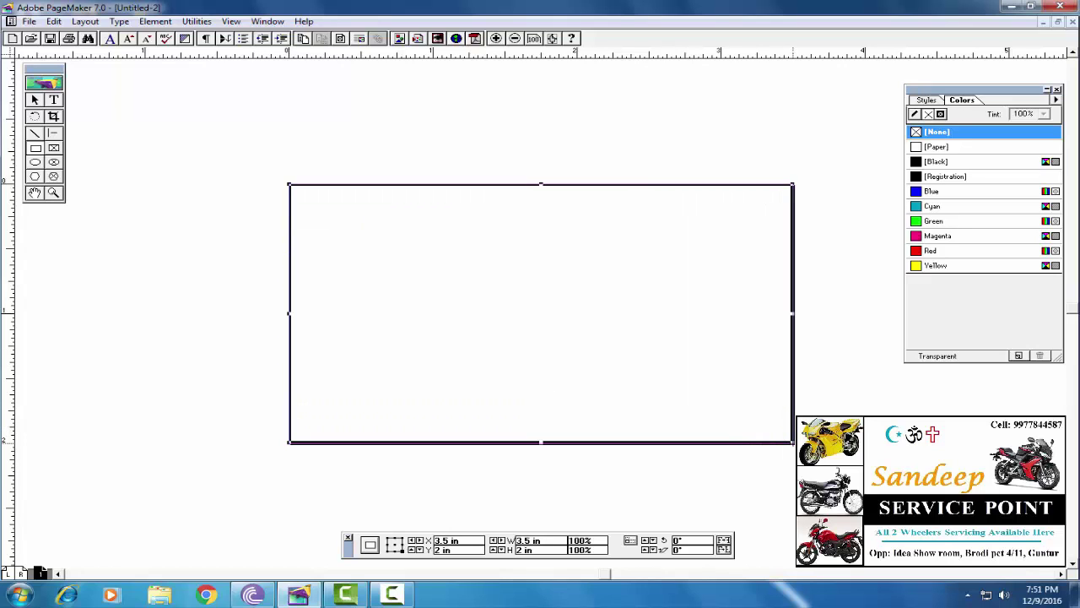
# Give the rectangle a 5pt double border, then change it to a single 2pt line
pyautogui.click(155, 22)
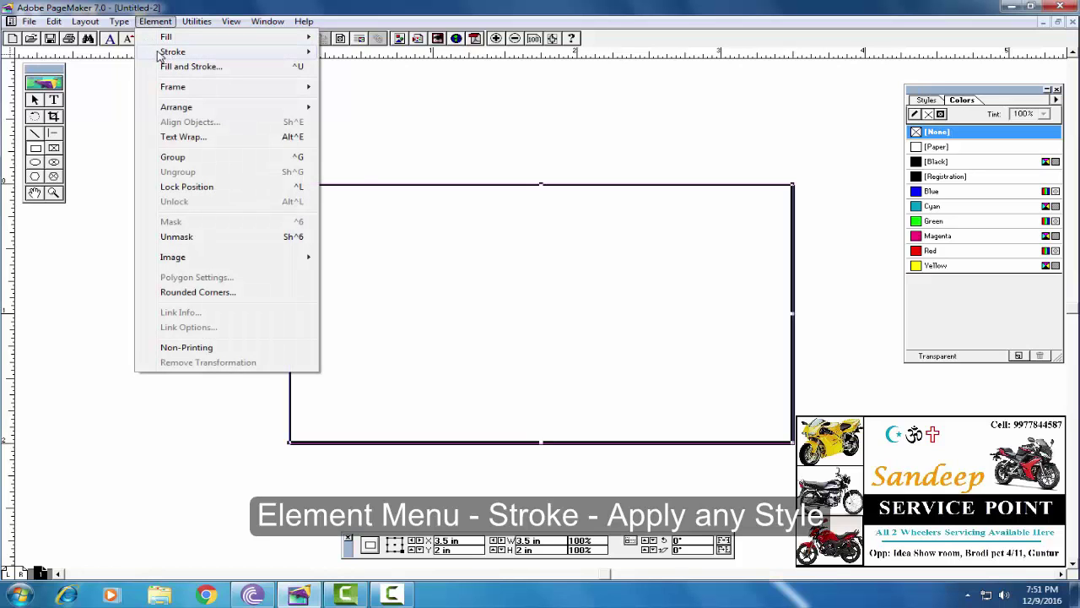
pyautogui.moveTo(204, 52)
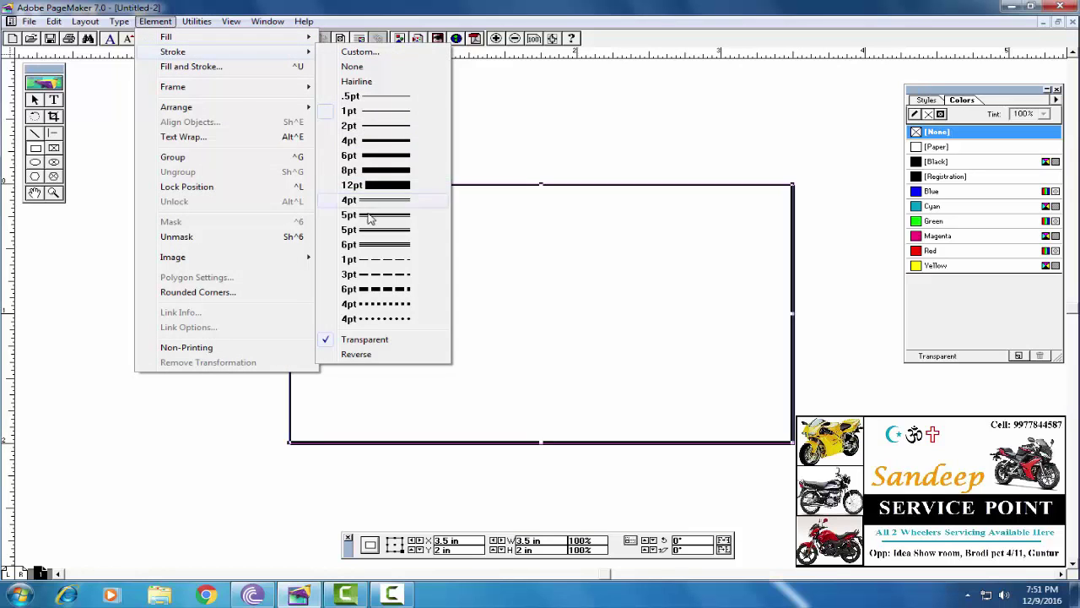
pyautogui.click(371, 217)
pyautogui.click(161, 22)
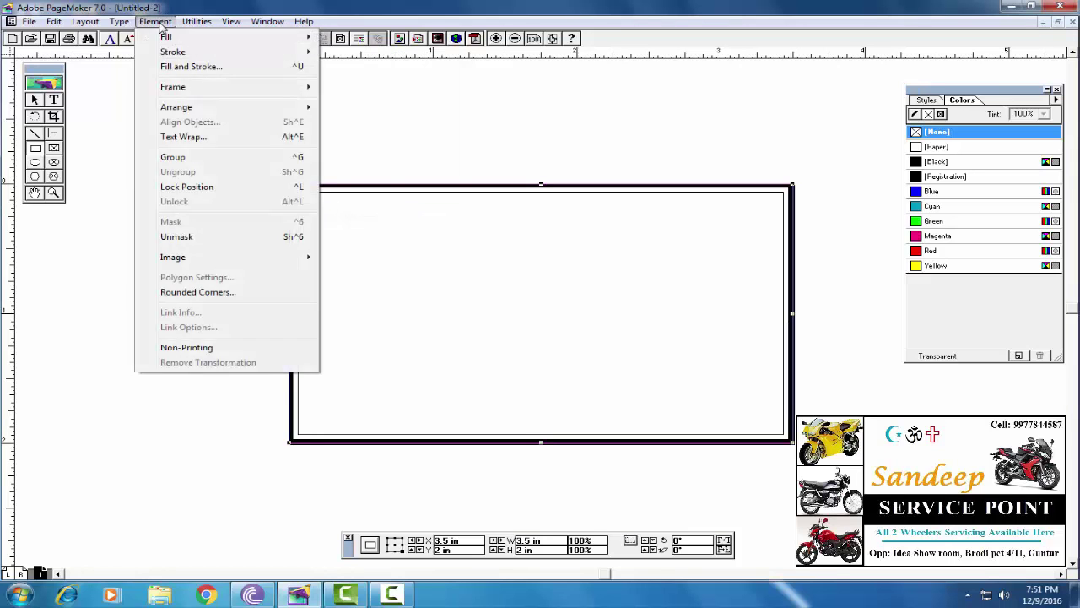
pyautogui.moveTo(221, 54)
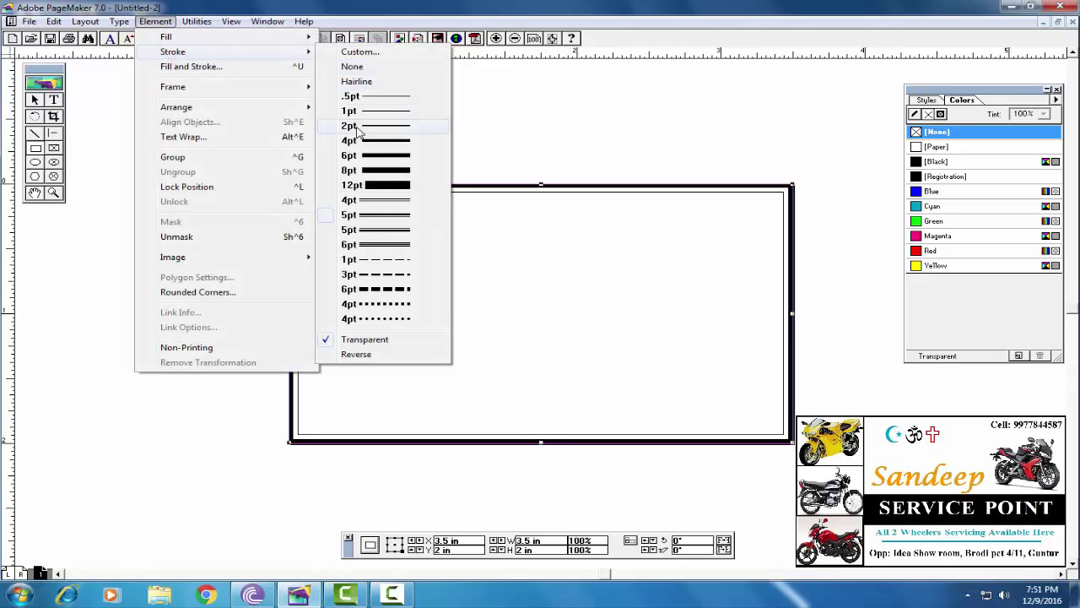
pyautogui.click(356, 127)
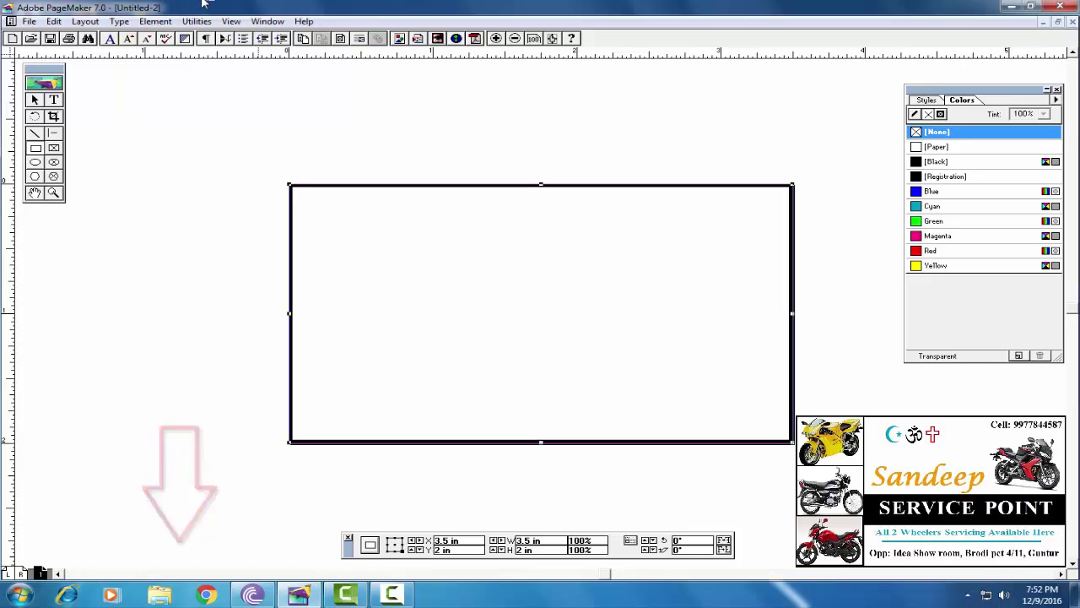
# Draw a small box and size it to 1 in wide by 0.68 in high
pyautogui.click(36, 151)
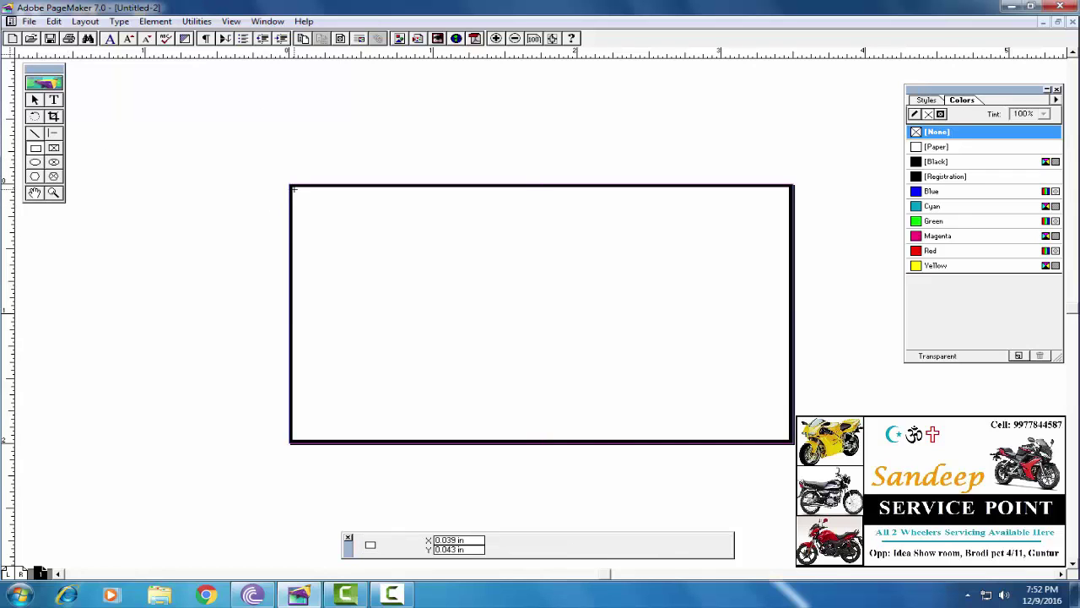
pyautogui.moveTo(291, 186); pyautogui.dragTo(451, 274)
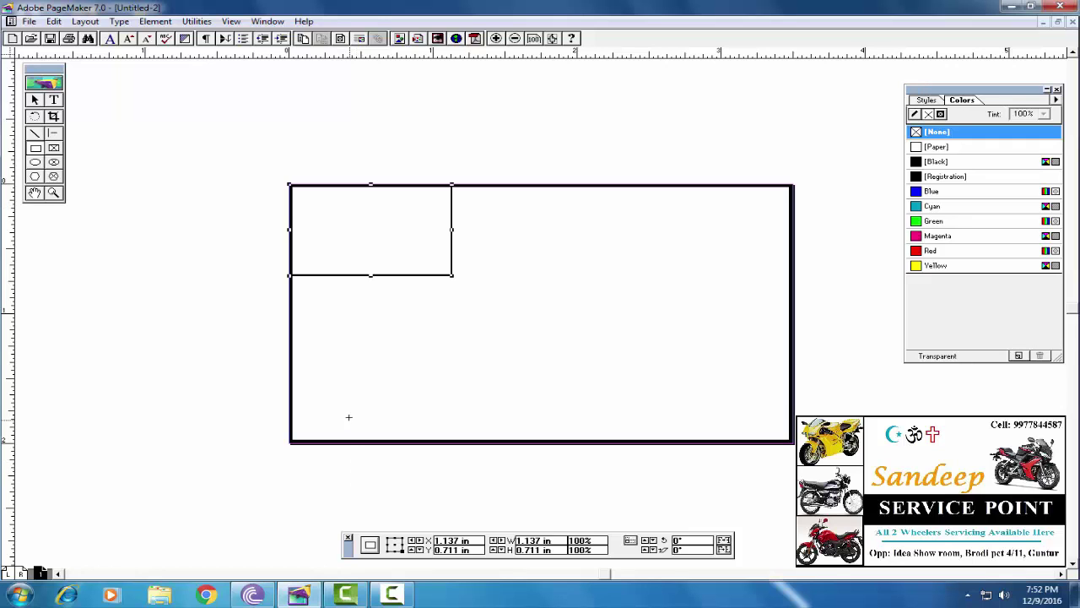
pyautogui.doubleClick(559, 545)
pyautogui.write('1')
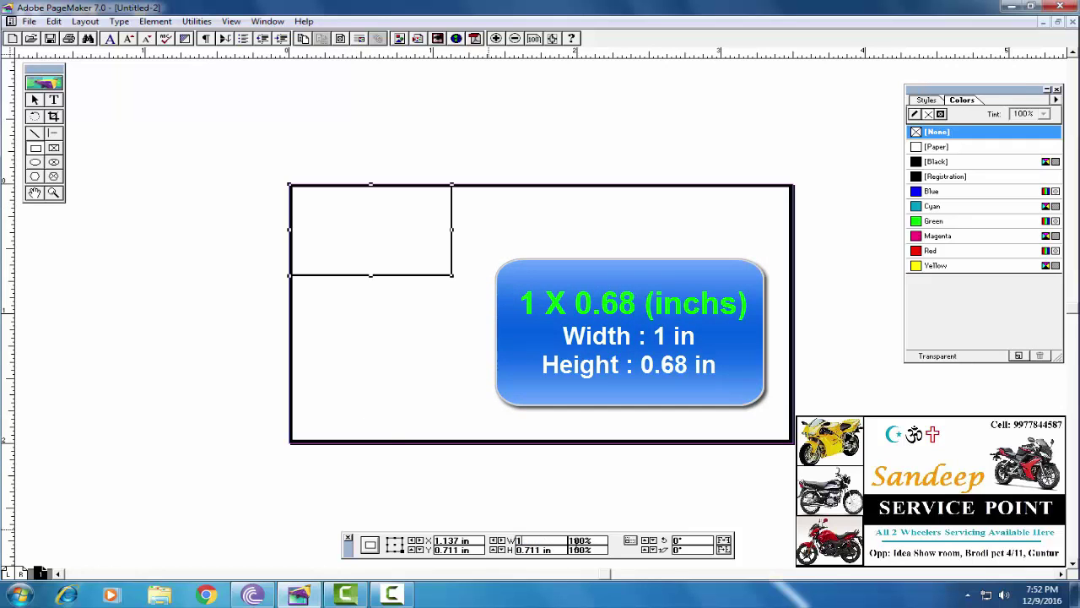
pyautogui.press('Tab')
pyautogui.write('0.68')
pyautogui.press('Return')
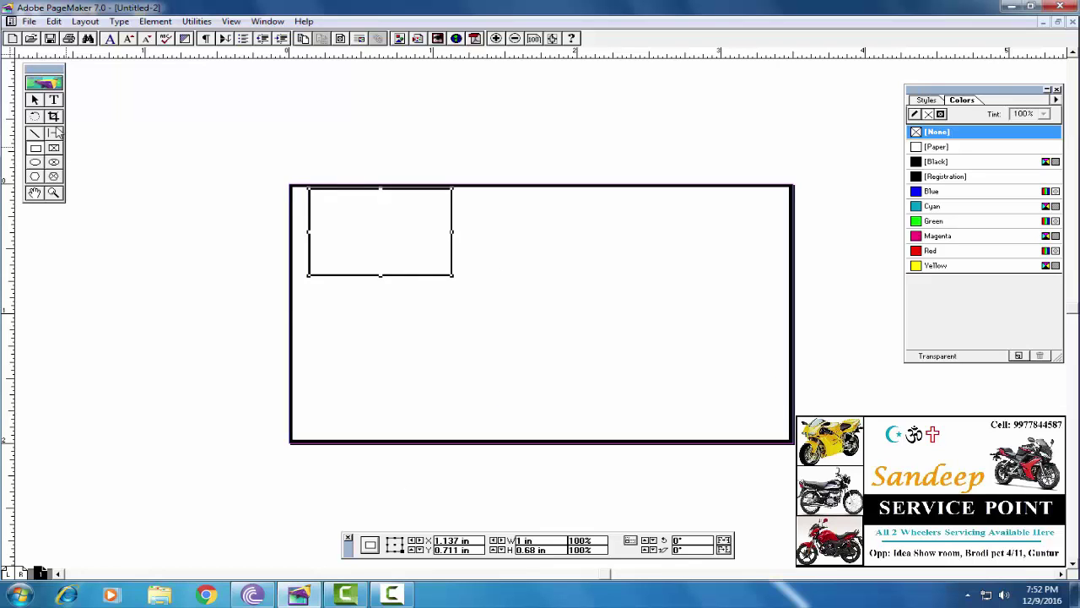
# Position the small box snugly in the card's top-left corner
pyautogui.click(420, 273)
pyautogui.click(397, 277)
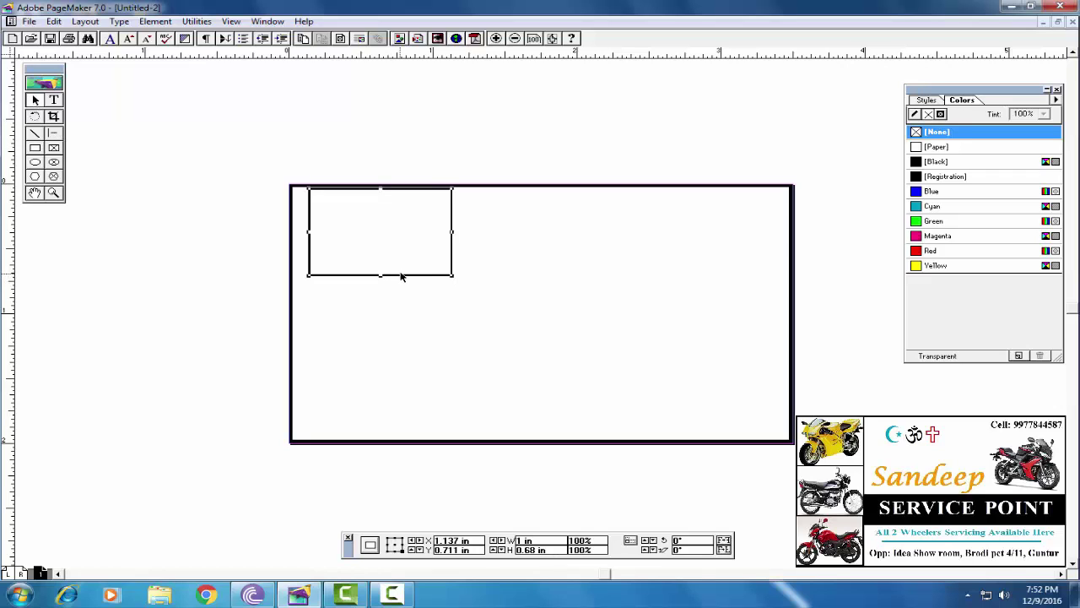
pyautogui.moveTo(400, 277); pyautogui.dragTo(388, 281)
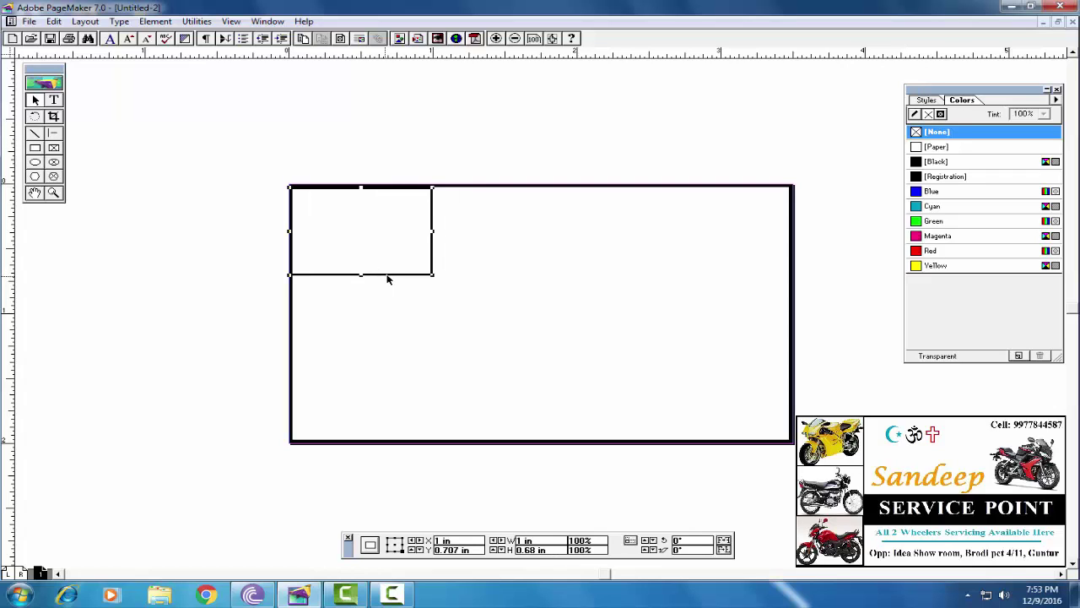
pyautogui.press('Right')
pyautogui.press('Up')
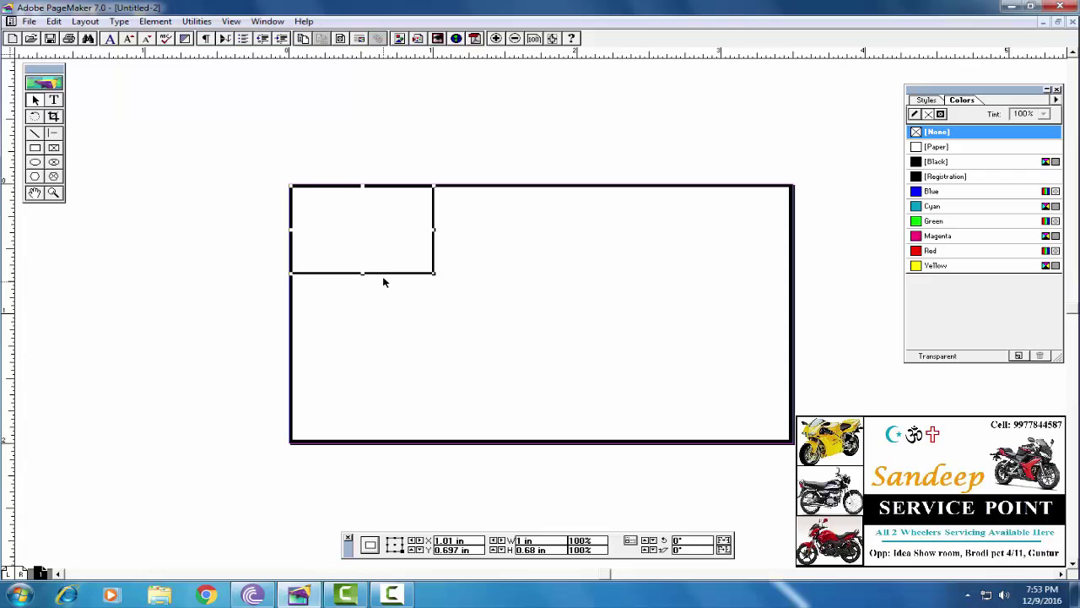
pyautogui.moveTo(382, 275); pyautogui.dragTo(400, 360)
# Paste a copy of the box below the first and align the stacked boxes' edges
pyautogui.hotkey('ctrl', 'v')
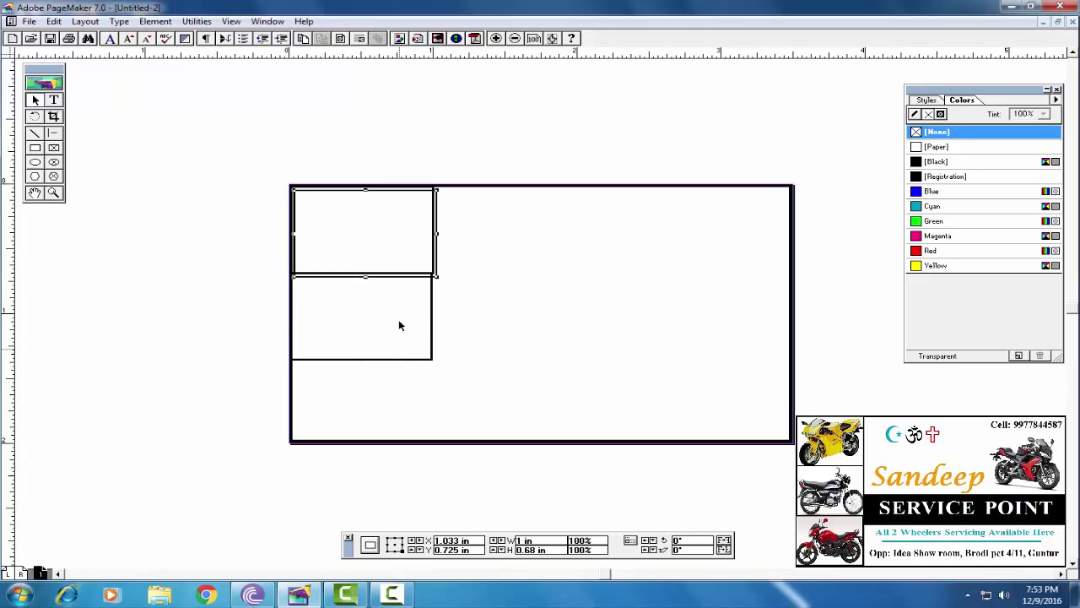
pyautogui.moveTo(391, 280); pyautogui.dragTo(360, 442)
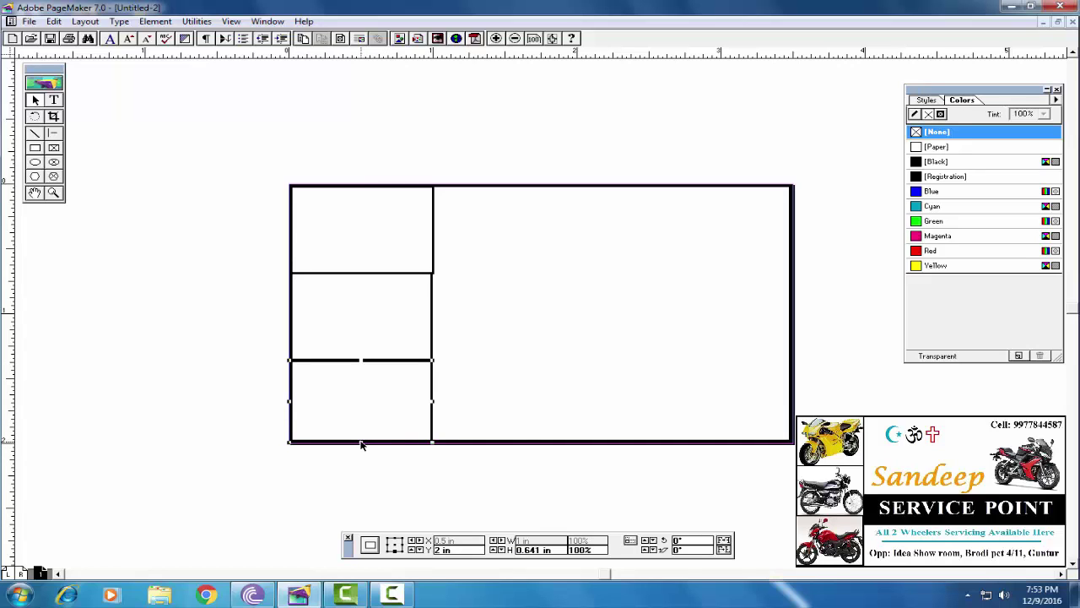
pyautogui.click(362, 273)
pyautogui.click(435, 400)
pyautogui.click(432, 400)
pyautogui.moveTo(432, 400); pyautogui.dragTo(434, 400)
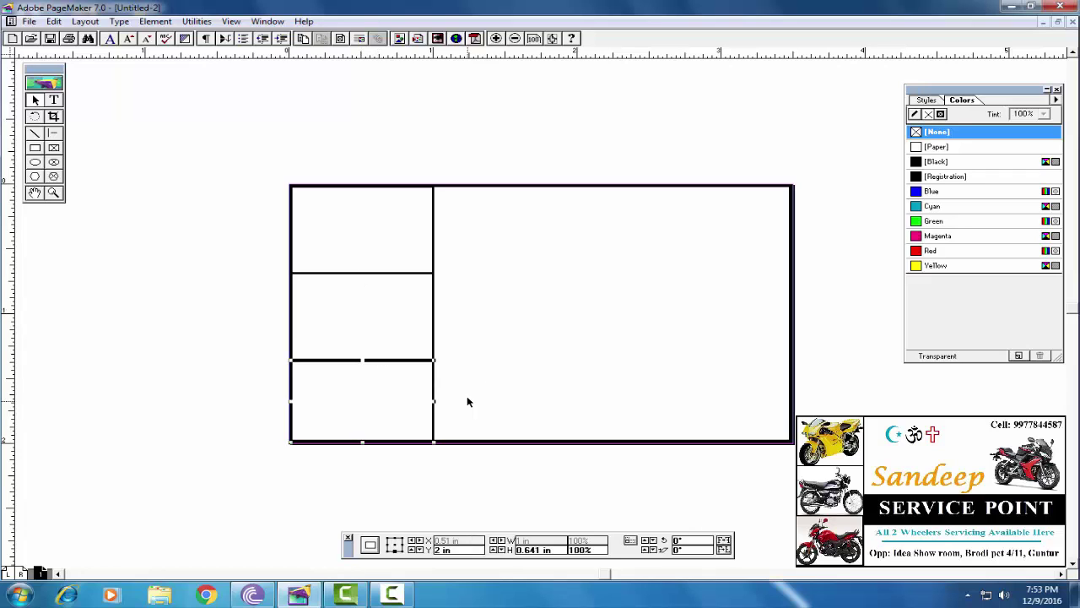
pyautogui.click(491, 367)
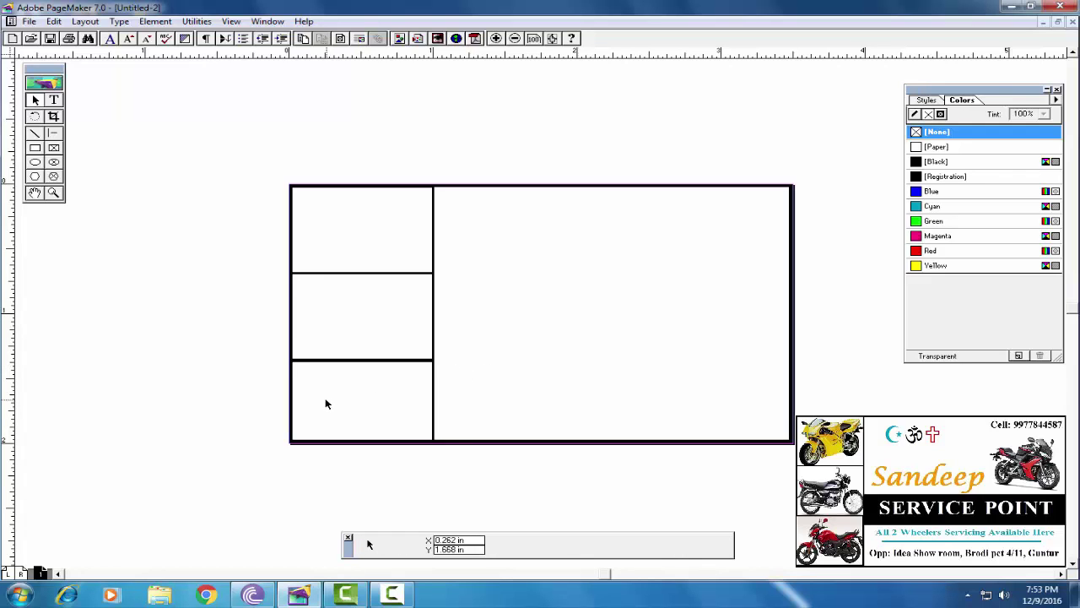
pyautogui.click(433, 394)
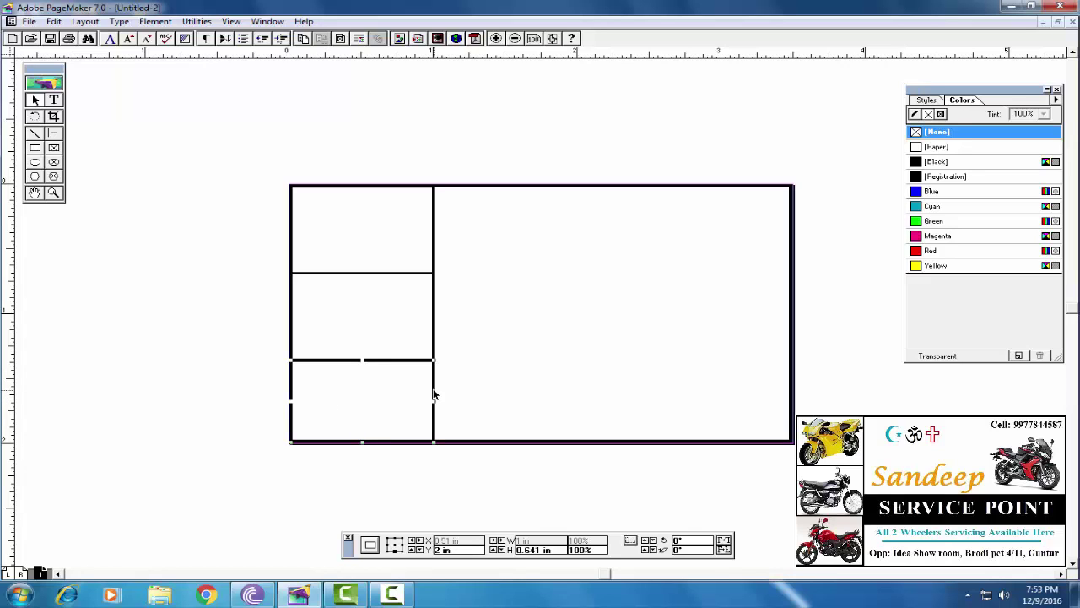
pyautogui.press('Right')
pyautogui.press('Left')
pyautogui.click(451, 372)
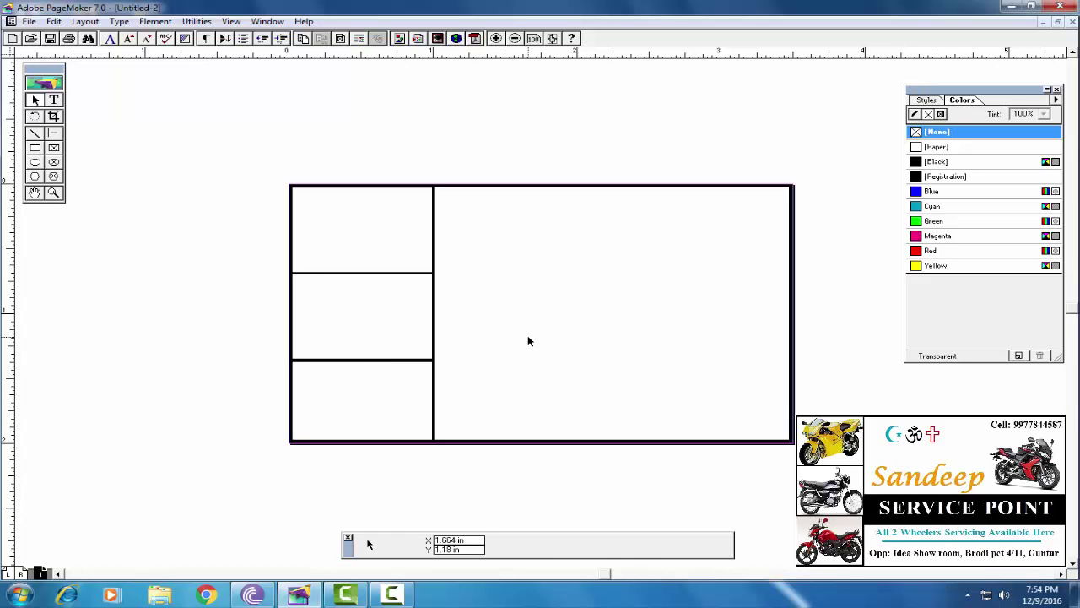
# Place the red motorcycle photo '761' from the Desktop left of the card
pyautogui.click(28, 21)
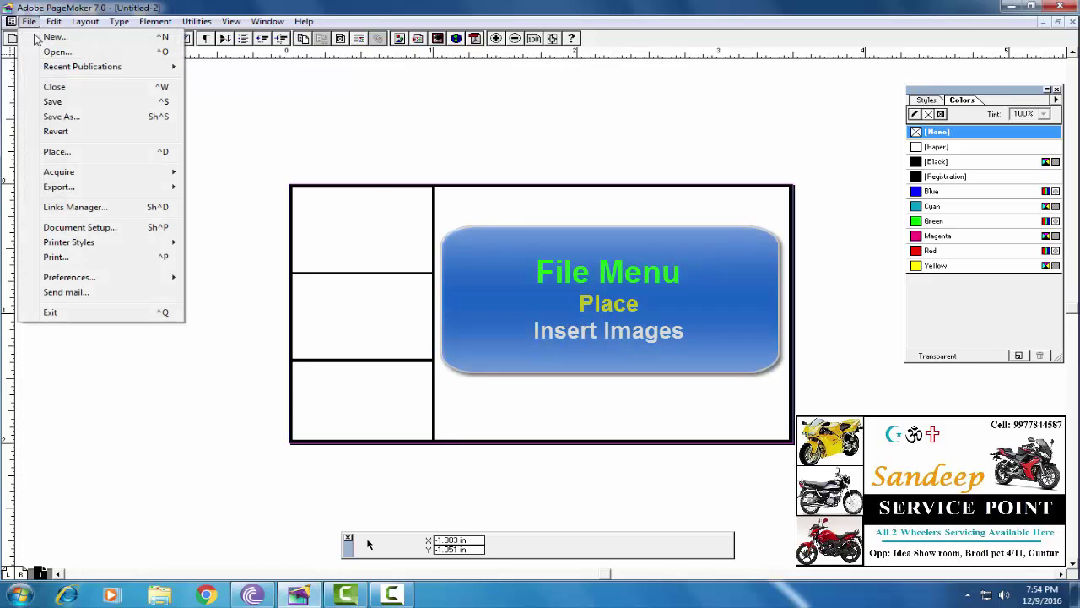
pyautogui.click(56, 151)
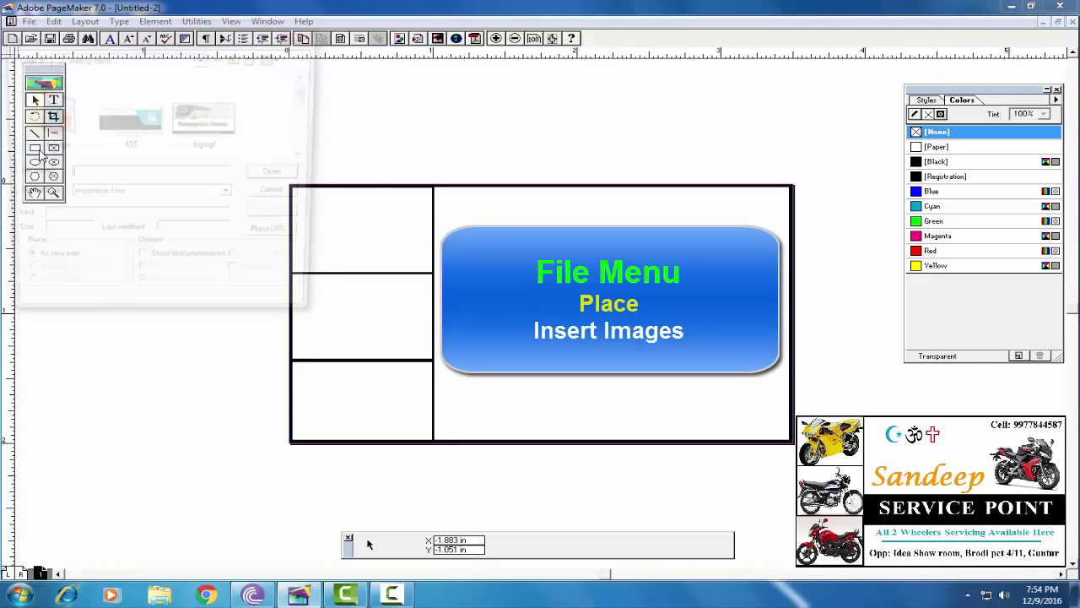
pyautogui.click(239, 57)
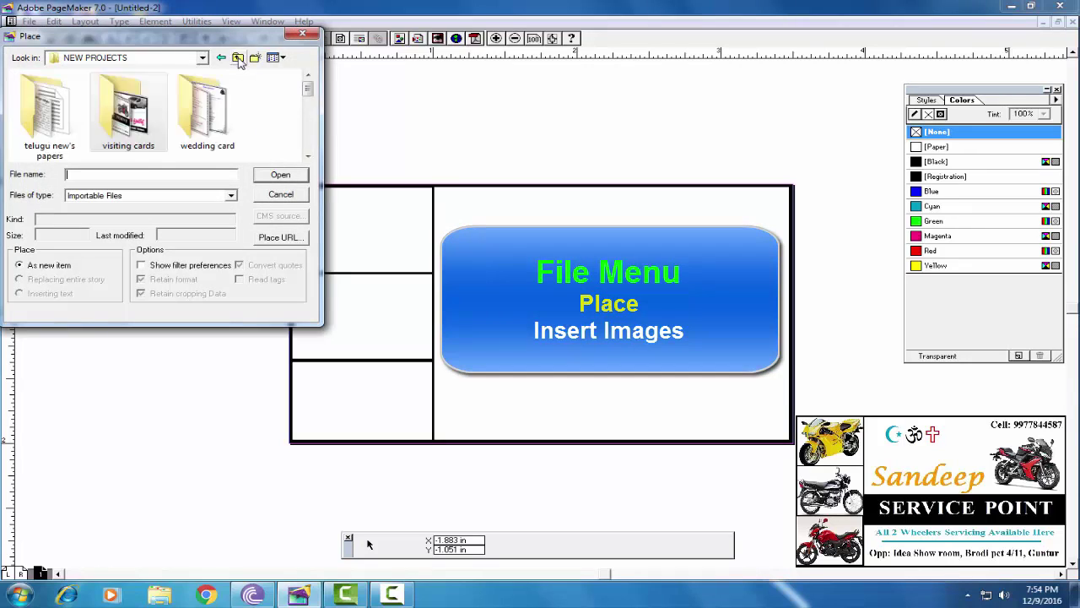
pyautogui.click(239, 57)
pyautogui.click(239, 57)
pyautogui.click(203, 61)
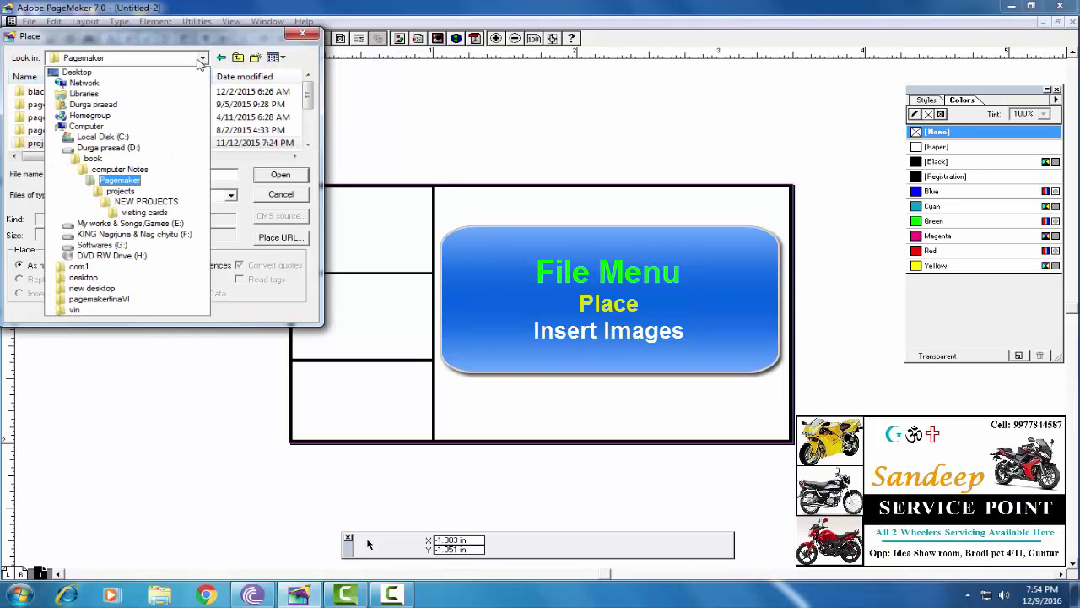
pyautogui.click(165, 79)
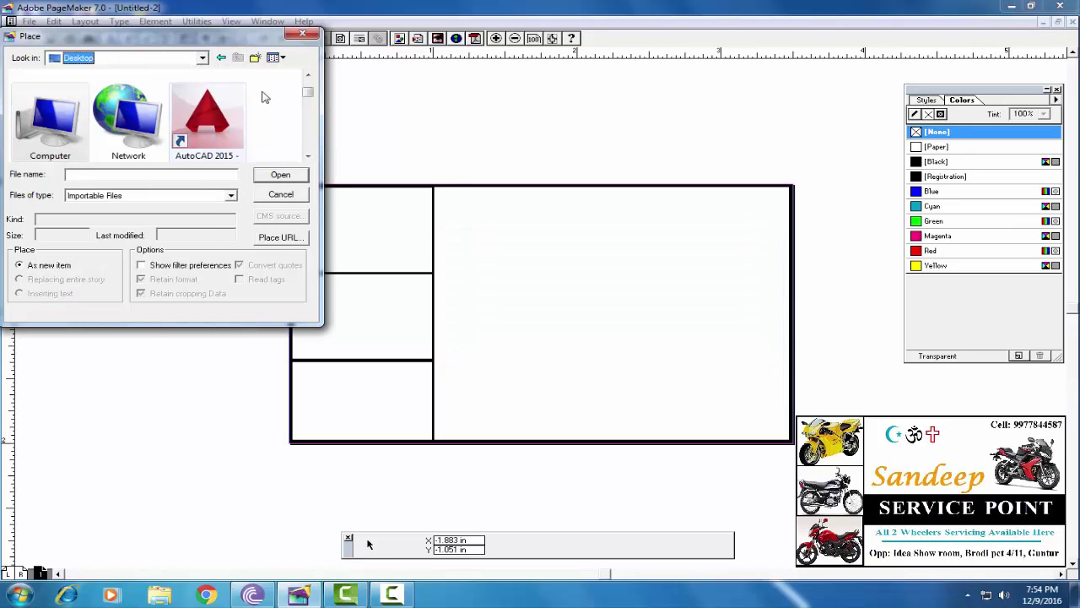
pyautogui.moveTo(311, 96); pyautogui.dragTo(313, 116)
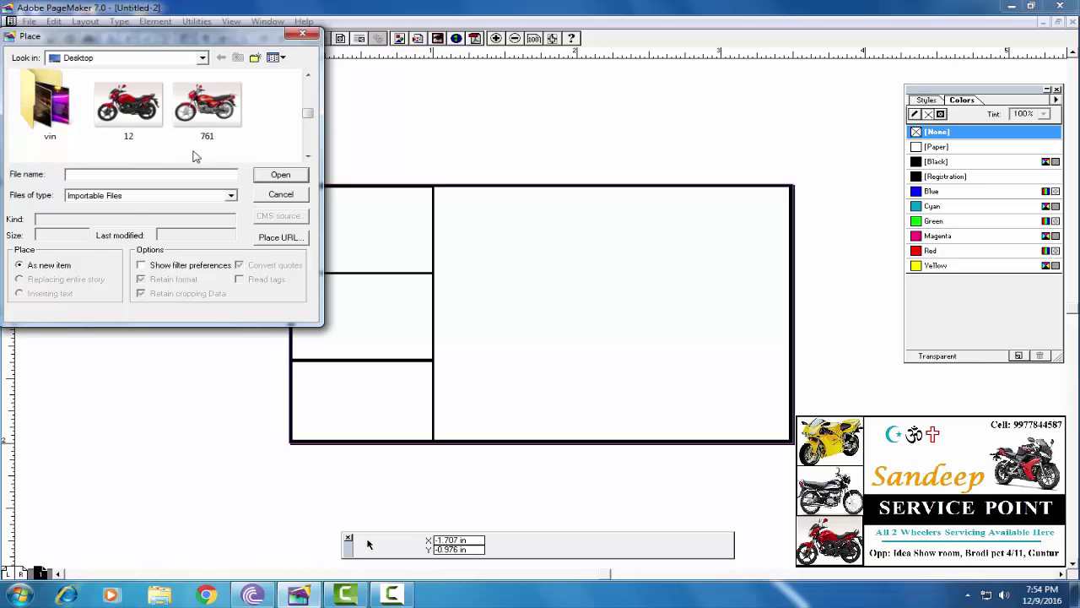
pyautogui.click(201, 108)
pyautogui.click(281, 175)
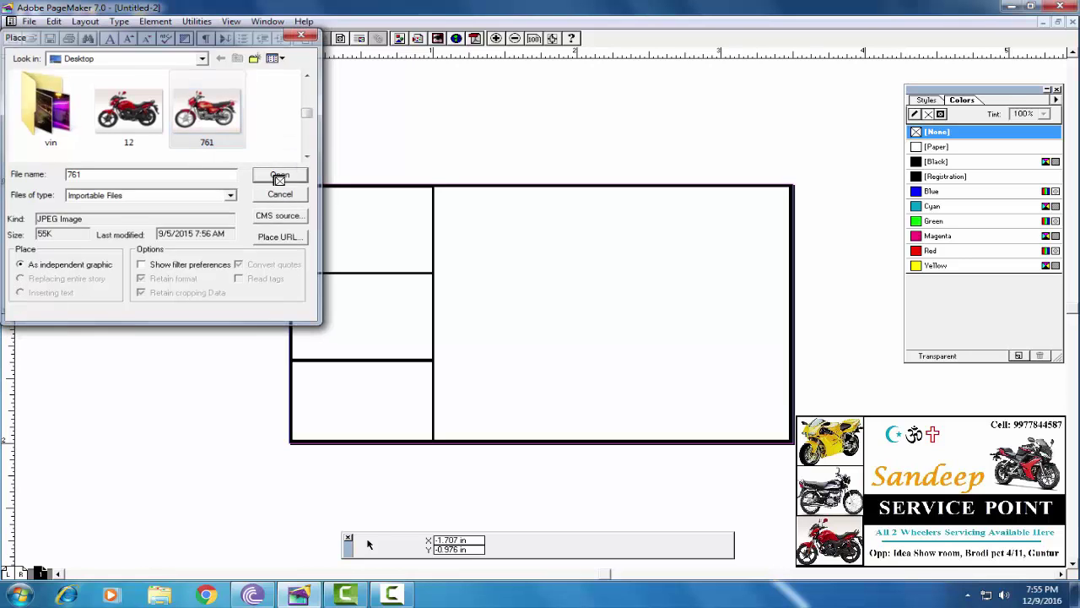
pyautogui.moveTo(188, 190); pyautogui.dragTo(254, 226)
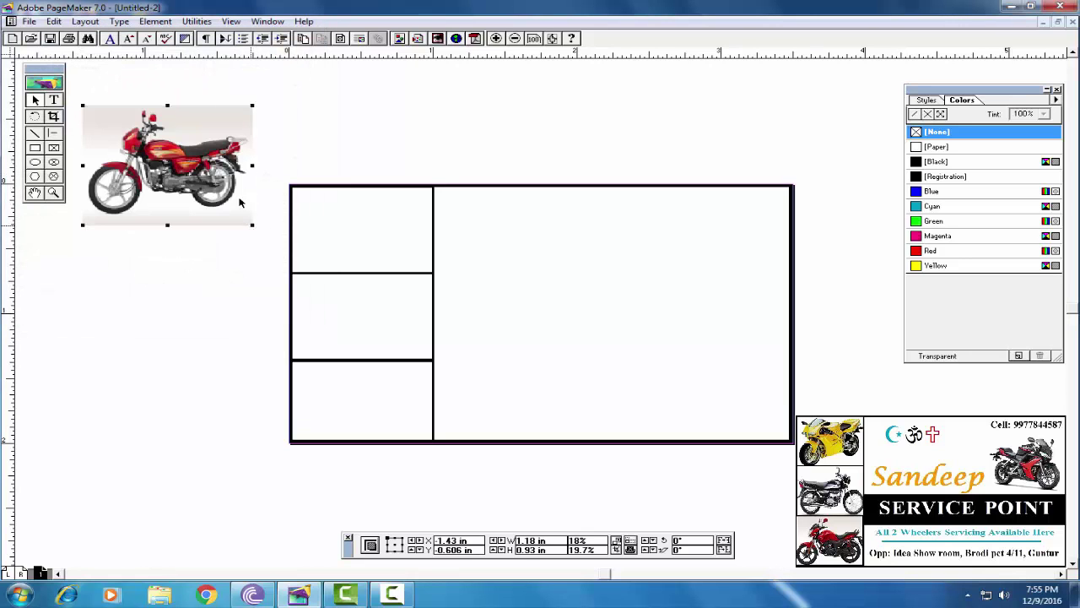
# Place the black motorcycle photo 'Hero-HF-Dawn' below the red one
pyautogui.click(29, 21)
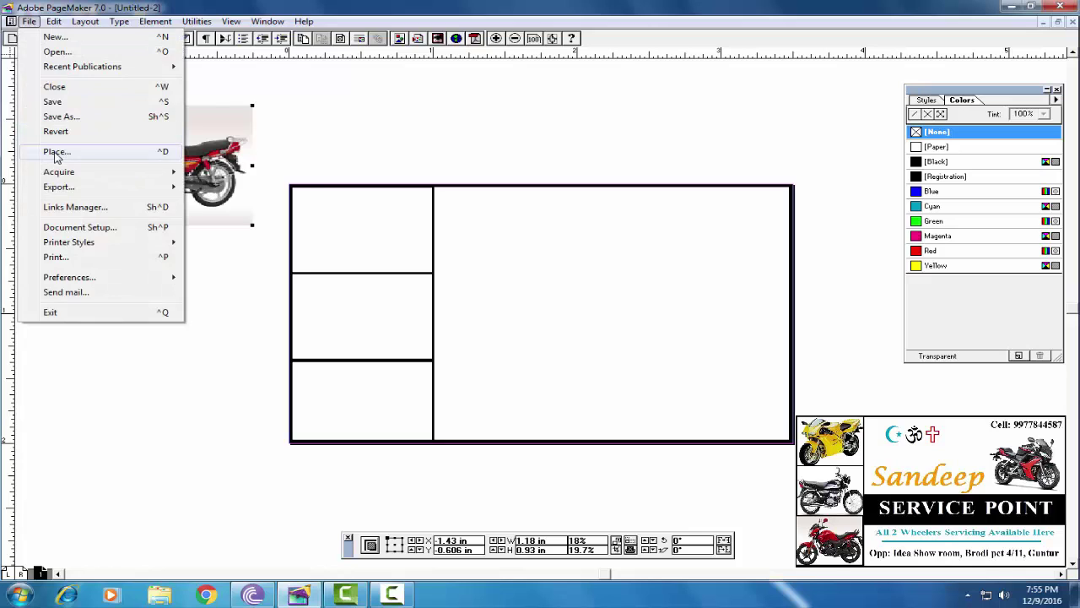
pyautogui.click(56, 150)
pyautogui.moveTo(309, 89); pyautogui.dragTo(318, 138)
pyautogui.click(51, 112)
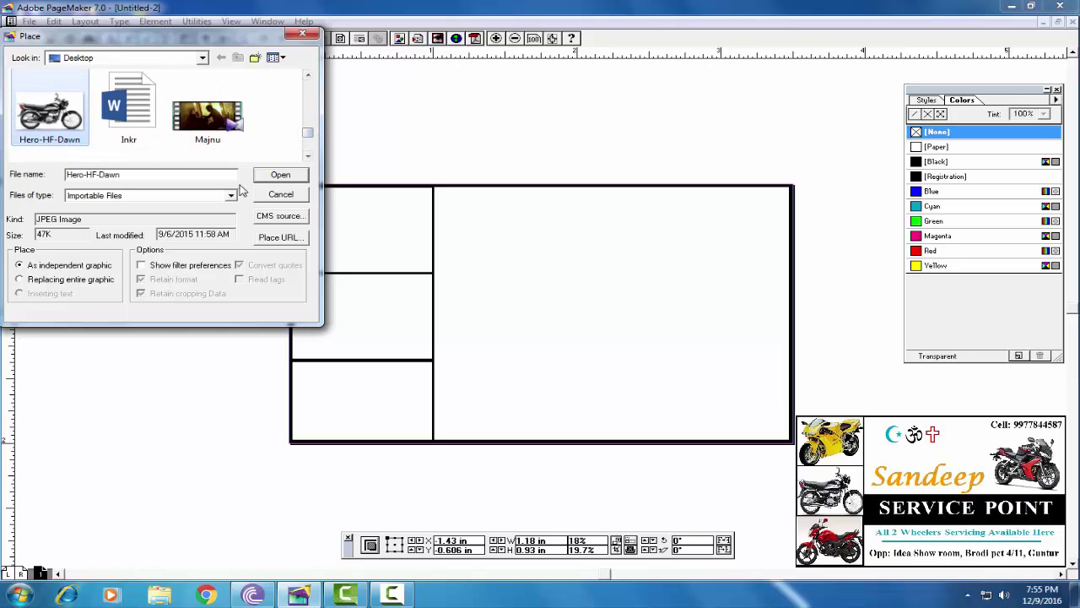
pyautogui.click(270, 178)
pyautogui.moveTo(69, 262); pyautogui.dragTo(247, 391)
# Place and embed the yellow 'motorcycle' photo below the others, adjusting its position and height
pyautogui.click(28, 21)
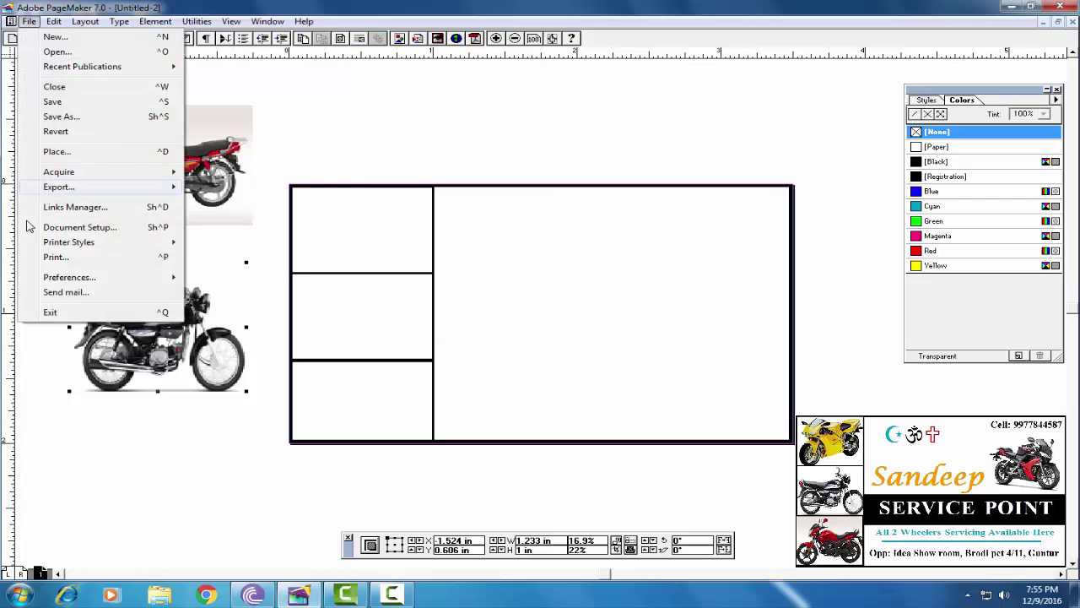
pyautogui.click(56, 152)
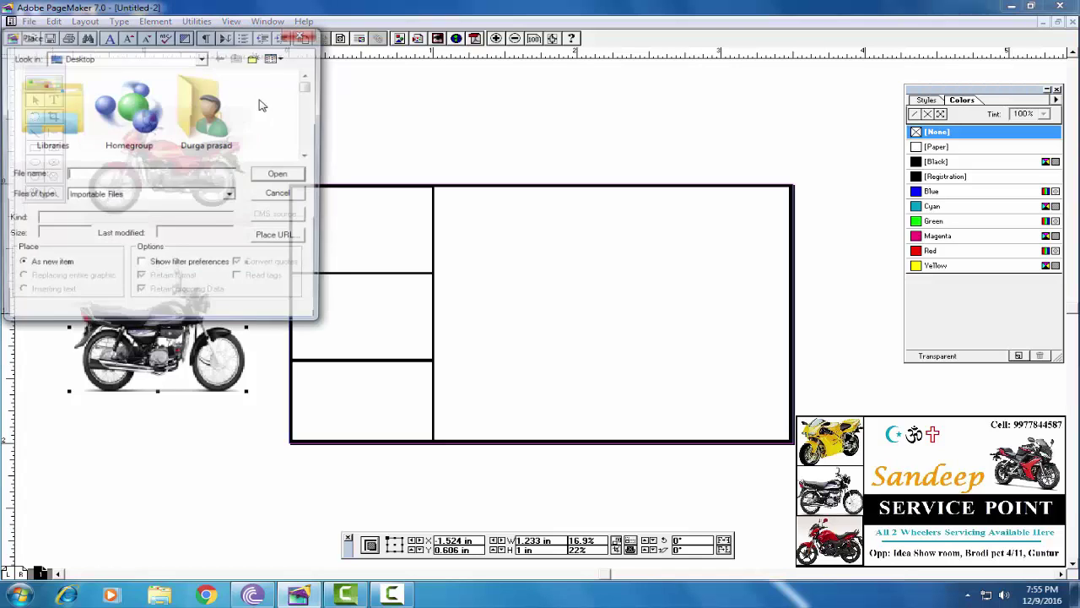
pyautogui.moveTo(307, 96); pyautogui.dragTo(313, 144)
pyautogui.click(50, 114)
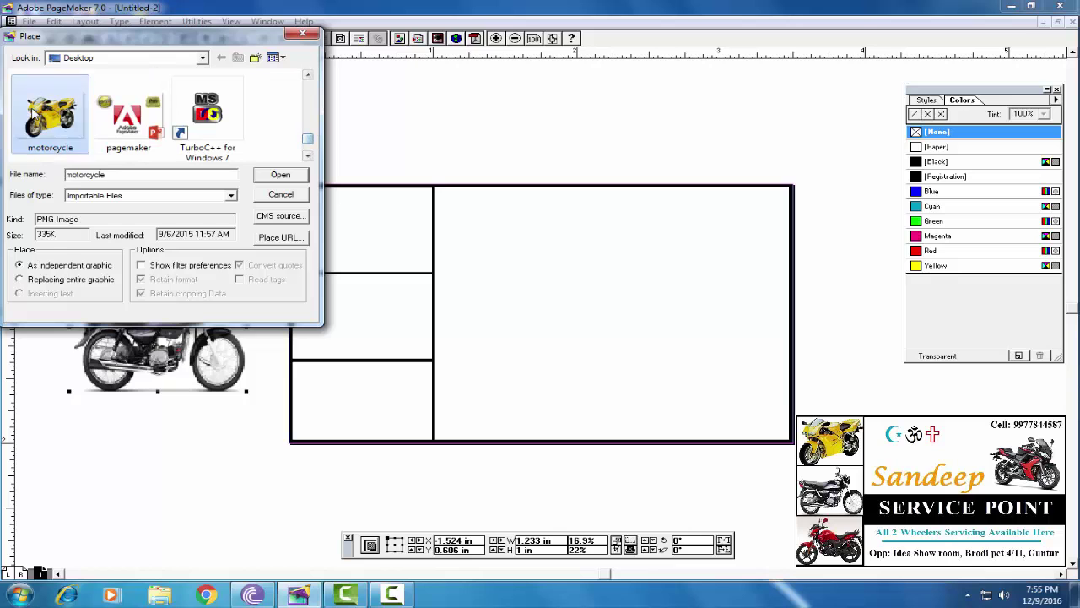
pyautogui.click(267, 175)
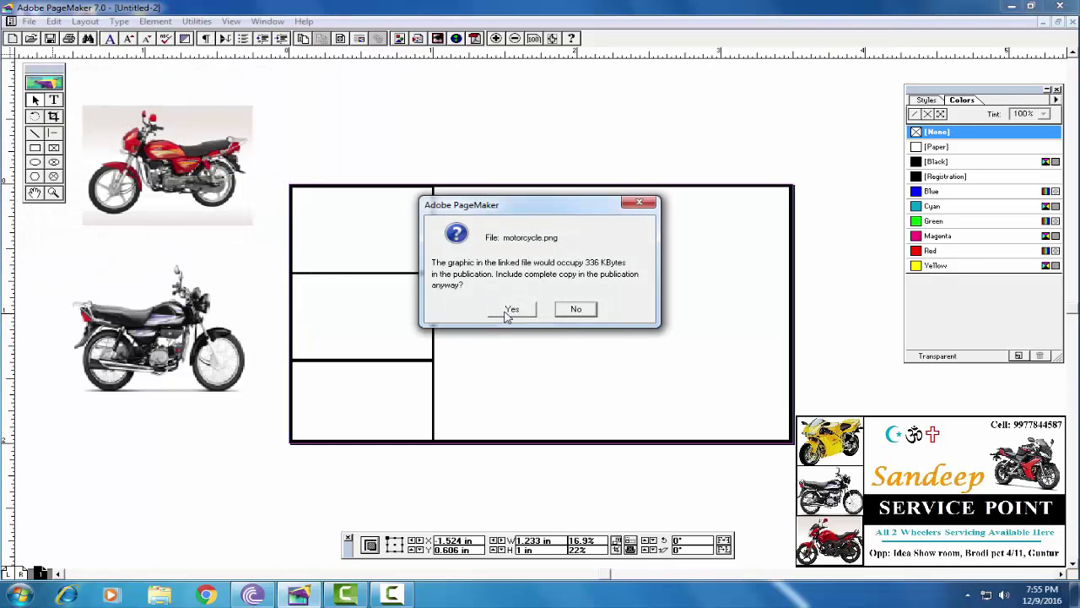
pyautogui.click(512, 309)
pyautogui.moveTo(44, 443); pyautogui.dragTo(233, 549)
pyautogui.moveTo(145, 499); pyautogui.dragTo(154, 481)
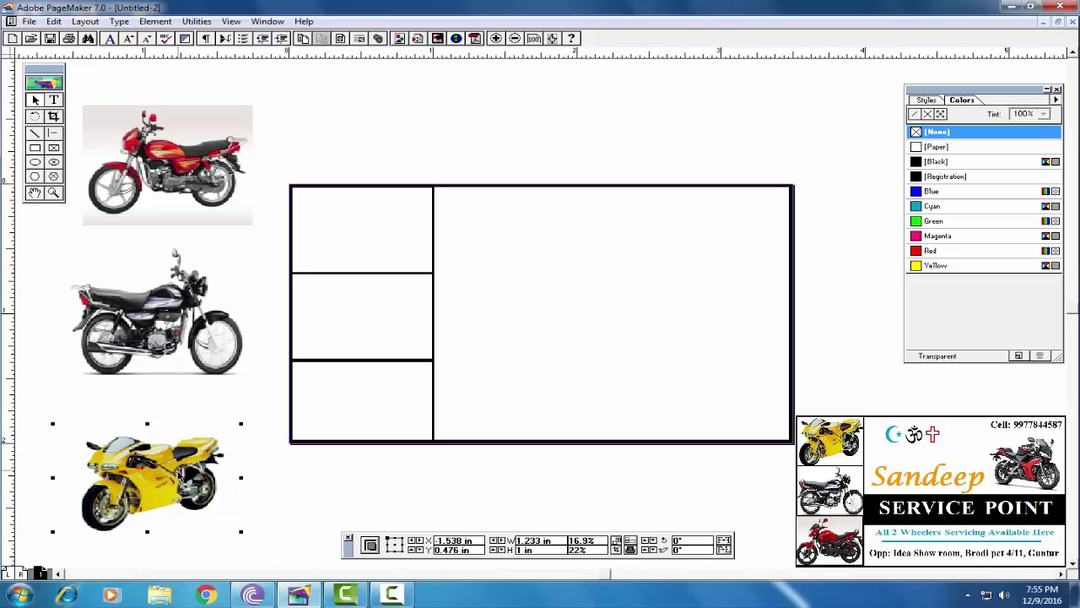
pyautogui.moveTo(147, 424); pyautogui.dragTo(146, 421)
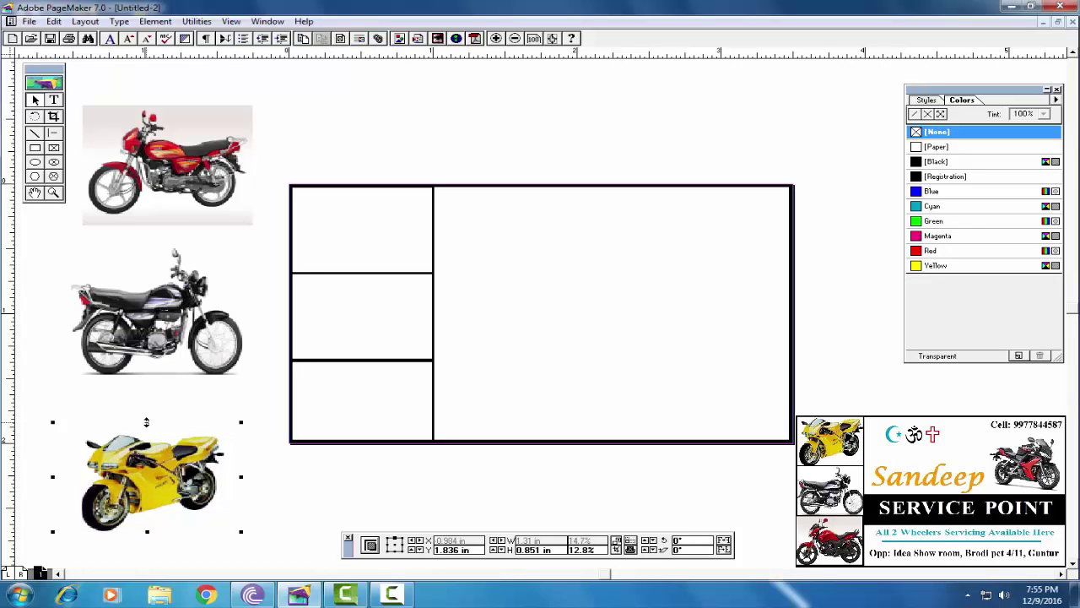
# Set General preferences to display graphics at high resolution, then select the red motorcycle photo
pyautogui.click(28, 21)
pyautogui.moveTo(67, 279)
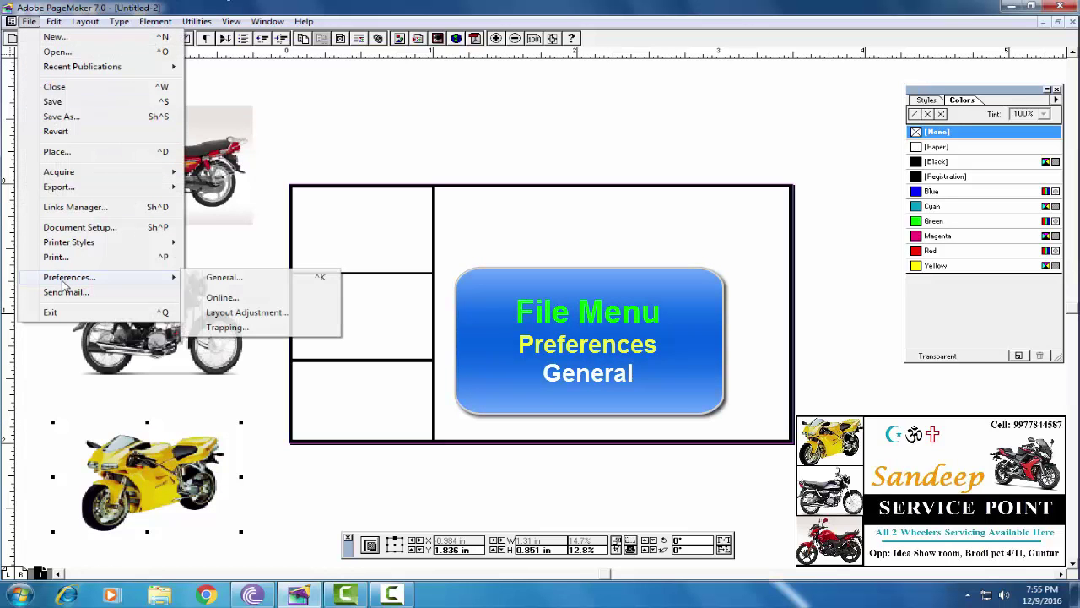
pyautogui.click(223, 278)
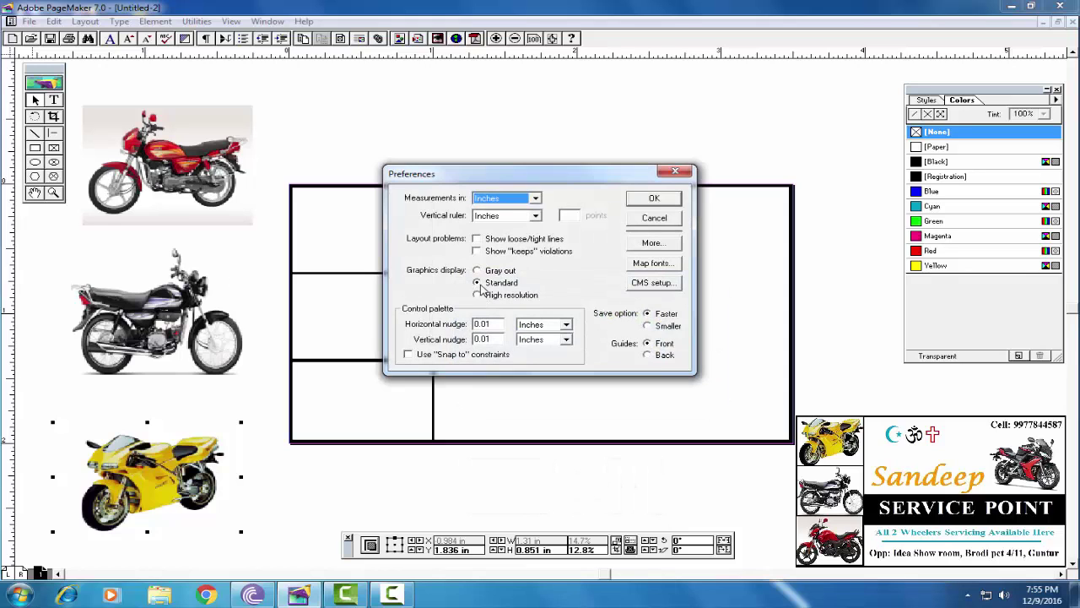
pyautogui.click(478, 295)
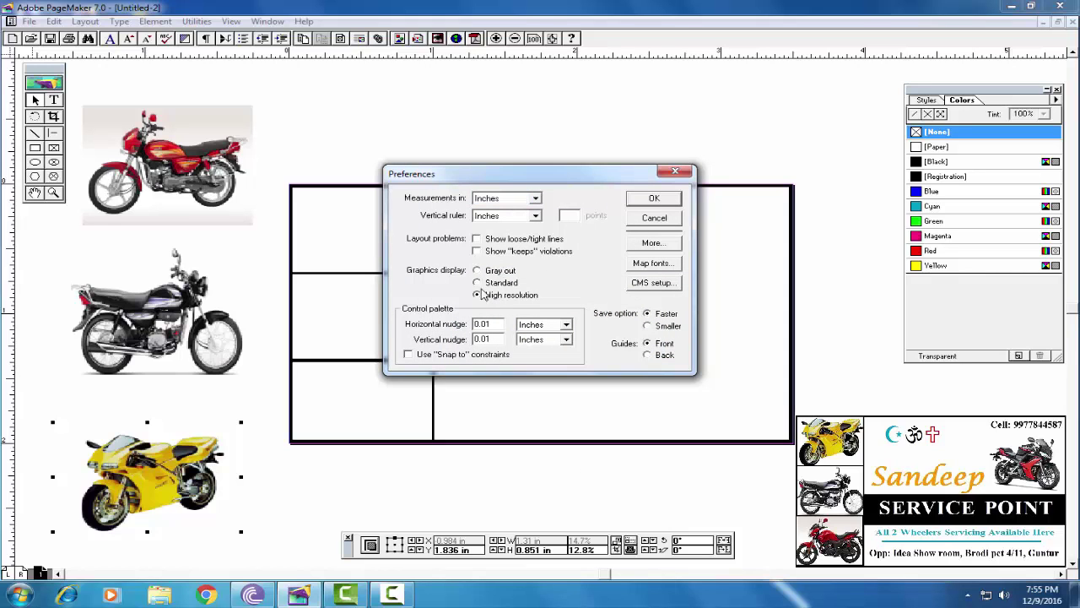
pyautogui.click(655, 199)
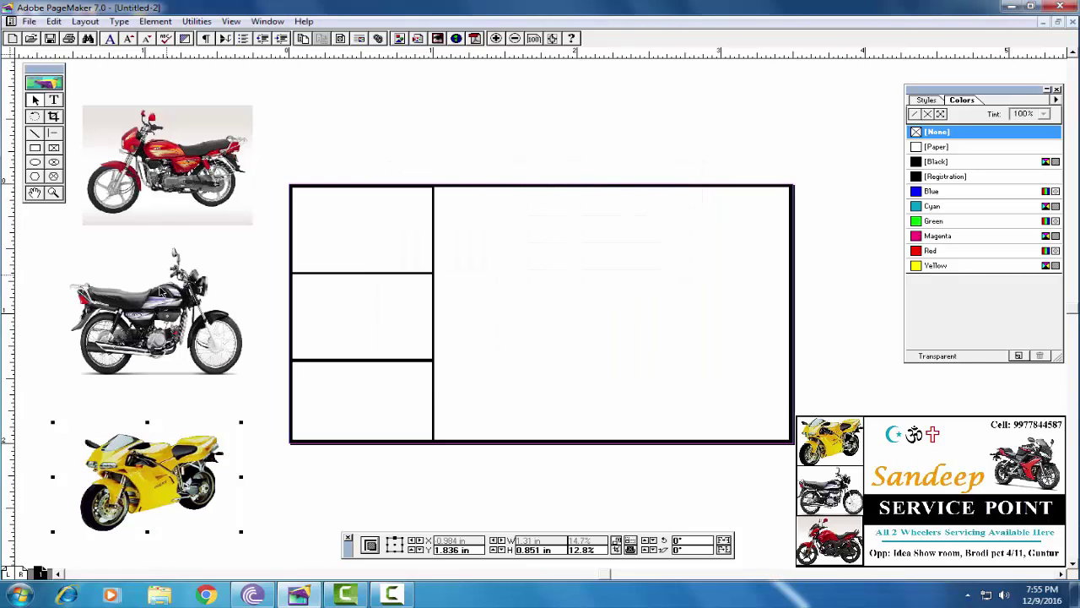
pyautogui.click(165, 285)
pyautogui.click(173, 167)
# Shrink the red motorcycle, move it over the top-left box, and mask it to that box
pyautogui.click(140, 341)
pyautogui.moveTo(251, 108); pyautogui.dragTo(245, 113)
pyautogui.moveTo(195, 166); pyautogui.dragTo(258, 207)
pyautogui.press('shift')
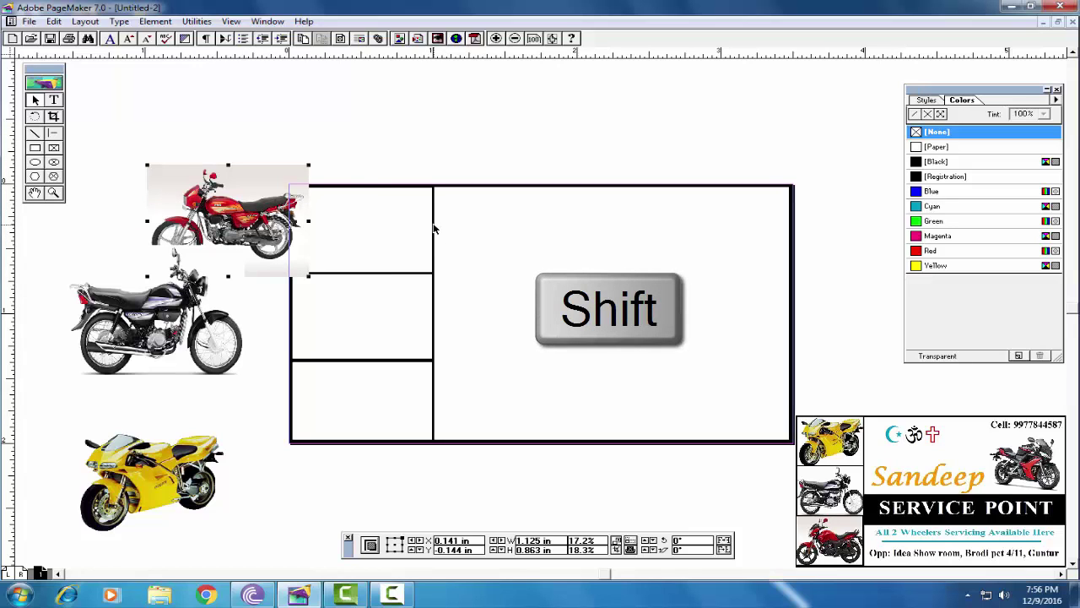
pyautogui.keyDown('shift'); pyautogui.click(434, 228); pyautogui.keyUp('shift')
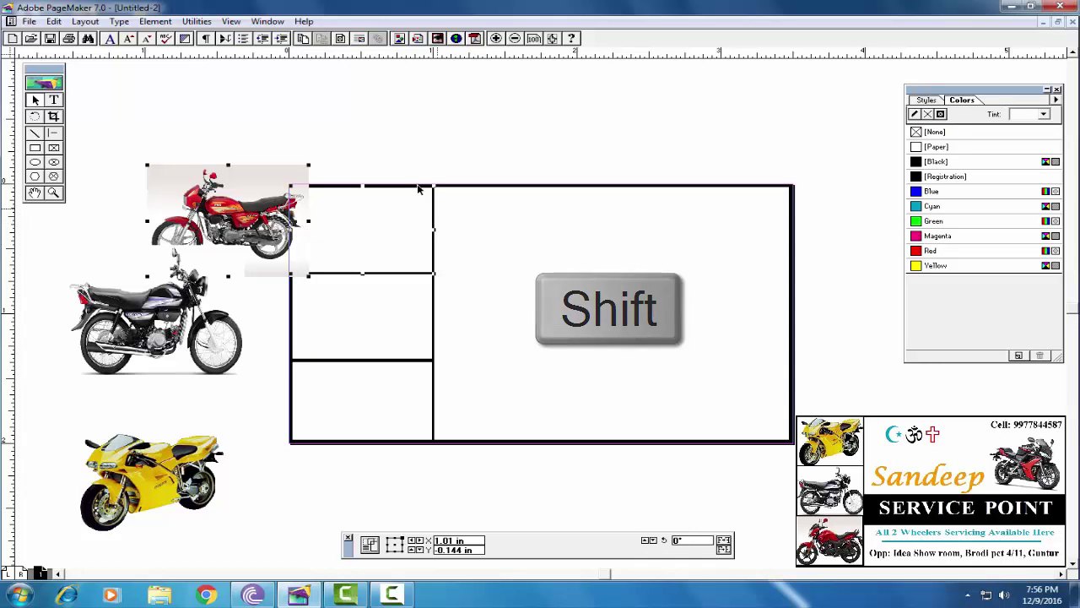
pyautogui.click(152, 22)
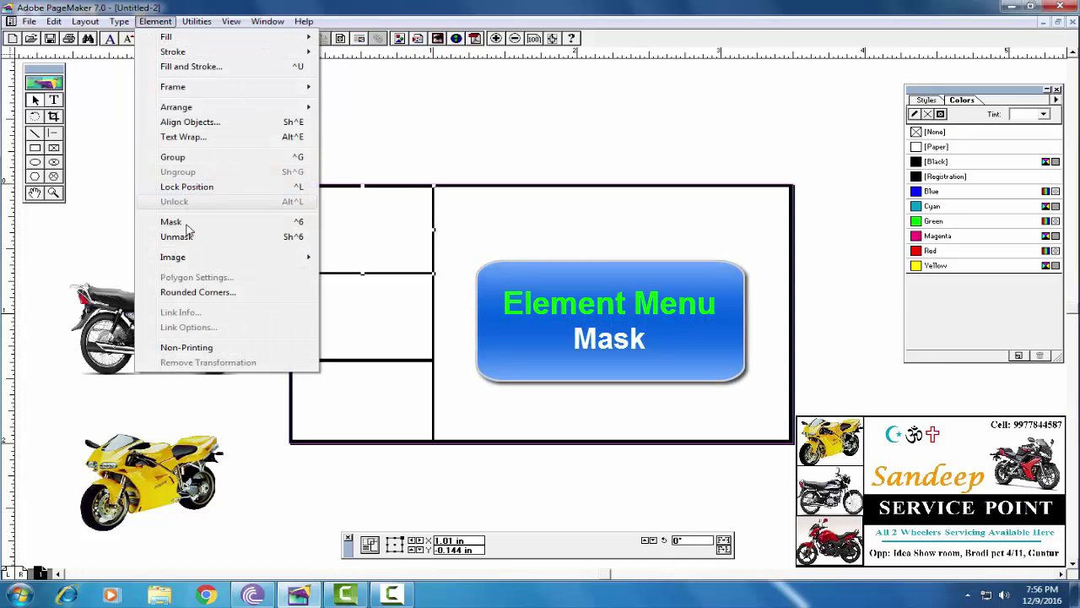
pyautogui.click(215, 221)
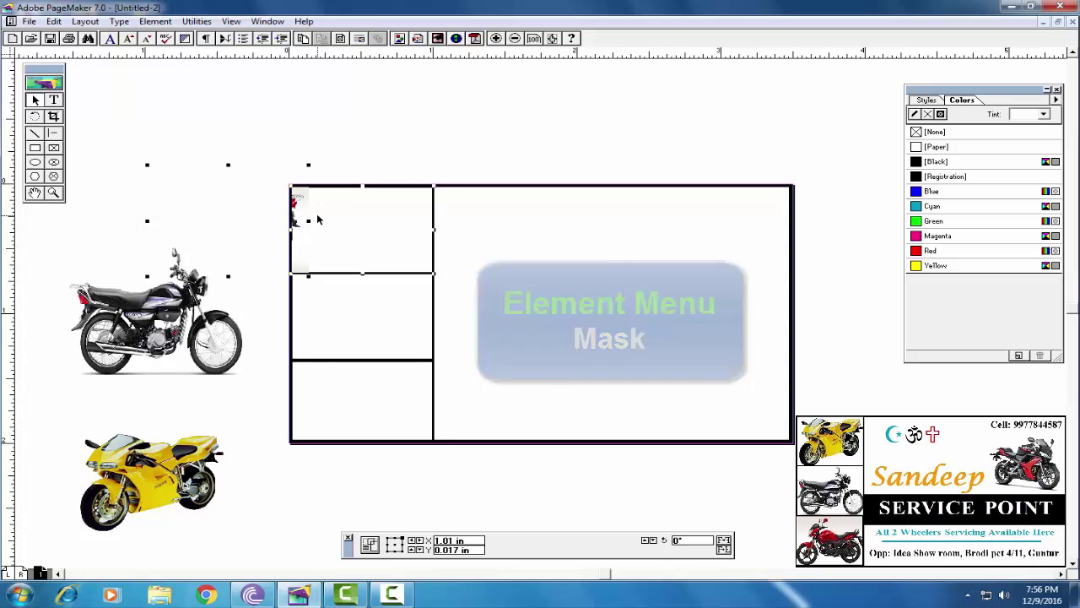
# Resize the masked red motorcycle to about 1.094 × 0.793 in and nudge it right
pyautogui.click(347, 121)
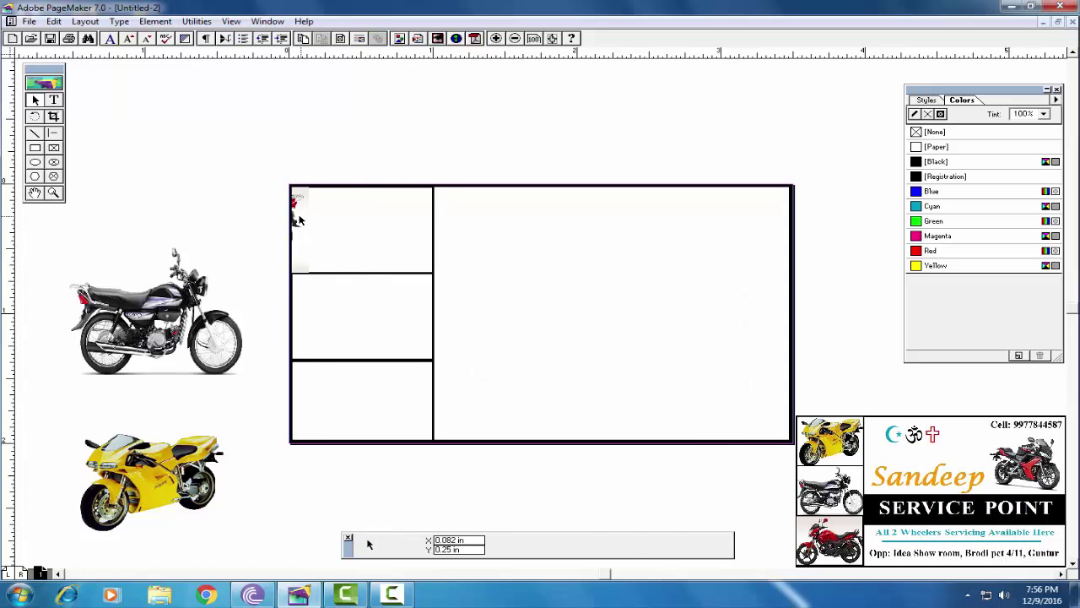
pyautogui.moveTo(295, 212); pyautogui.dragTo(436, 222)
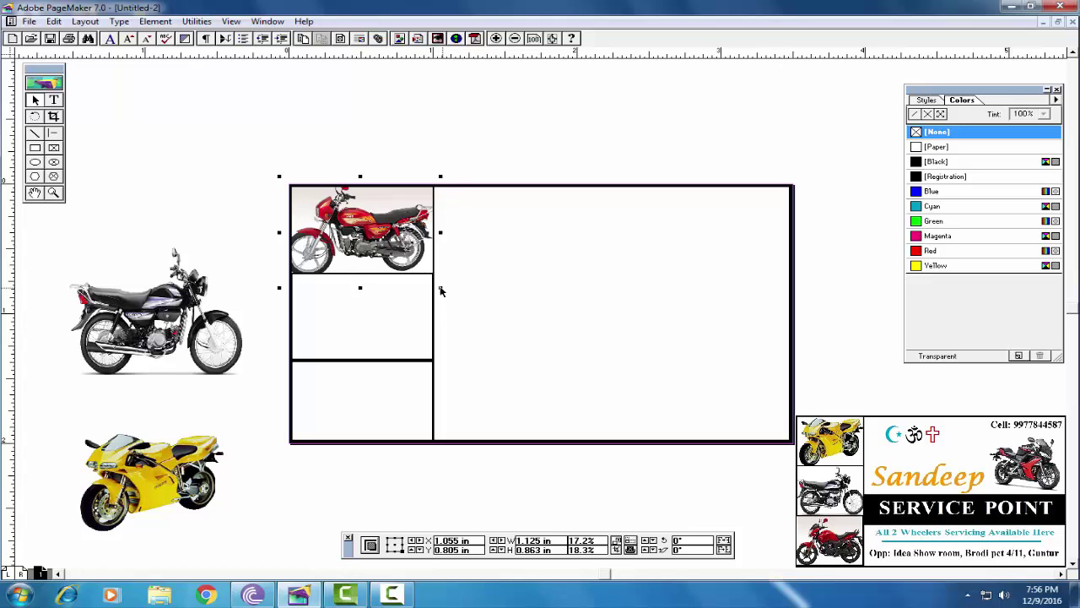
pyautogui.moveTo(440, 290); pyautogui.dragTo(436, 277)
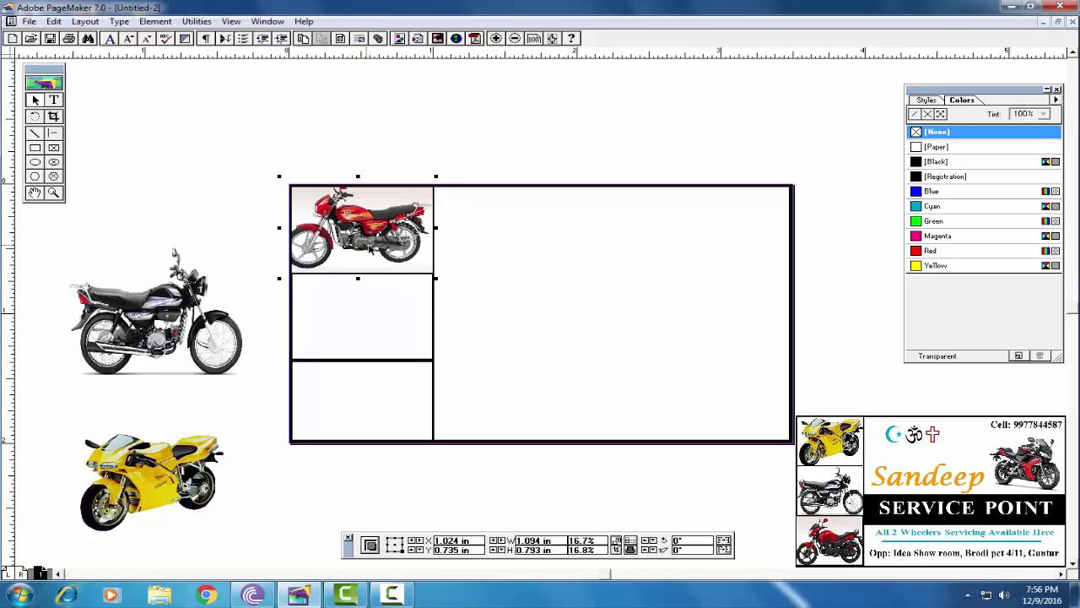
pyautogui.moveTo(369, 245); pyautogui.dragTo(372, 250)
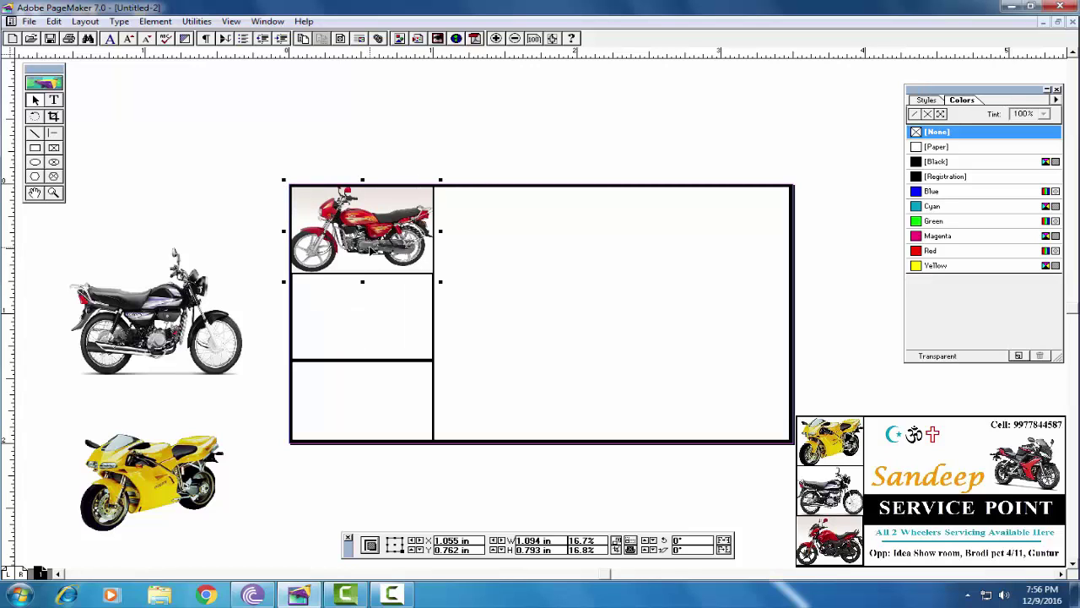
# Shrink the black motorcycle, move it near the card, and mask it with the middle frame
pyautogui.click(186, 329)
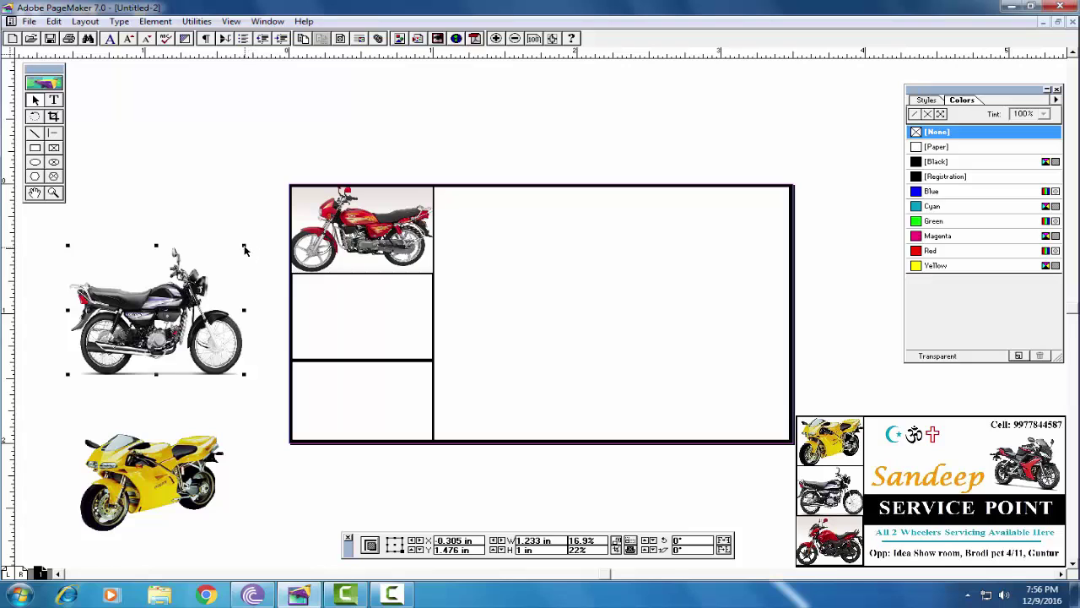
pyautogui.moveTo(244, 246); pyautogui.dragTo(231, 264)
pyautogui.moveTo(180, 323); pyautogui.dragTo(264, 323)
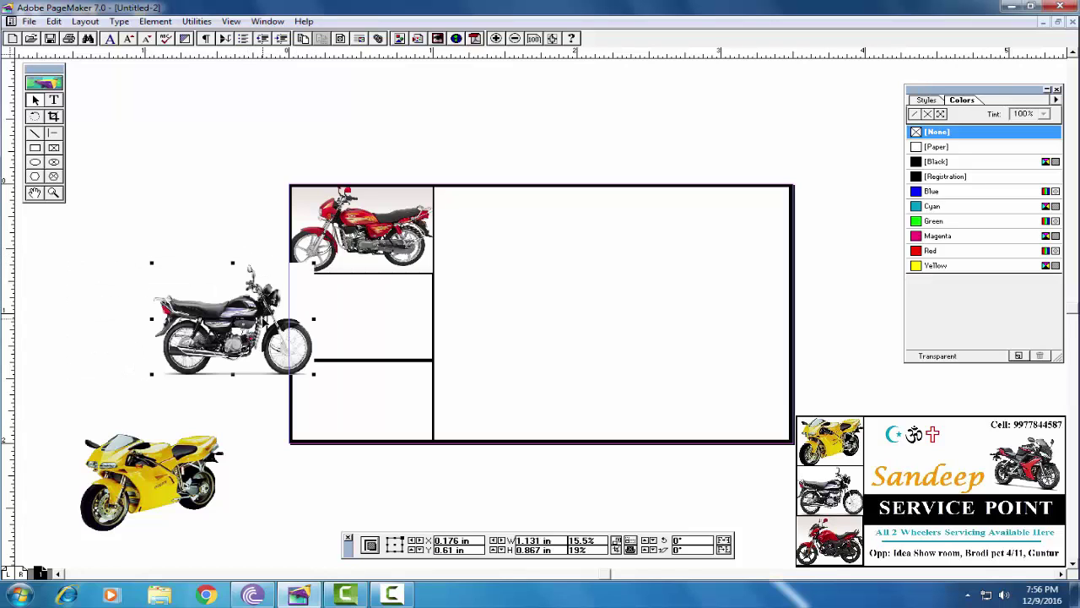
pyautogui.keyDown('shift'); pyautogui.click(432, 318); pyautogui.keyUp('shift')
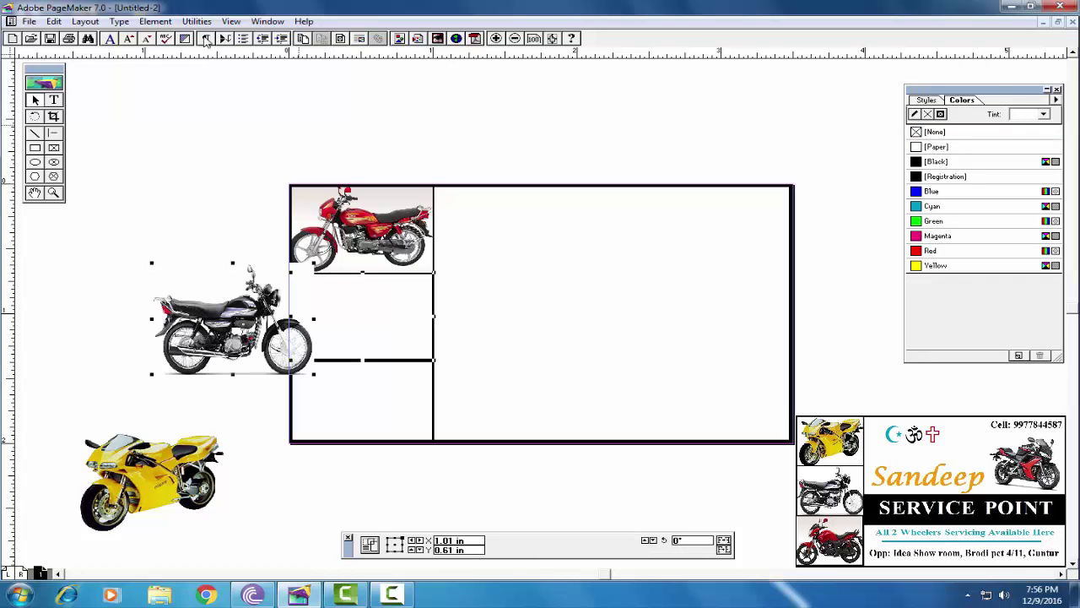
pyautogui.click(155, 21)
pyautogui.click(171, 222)
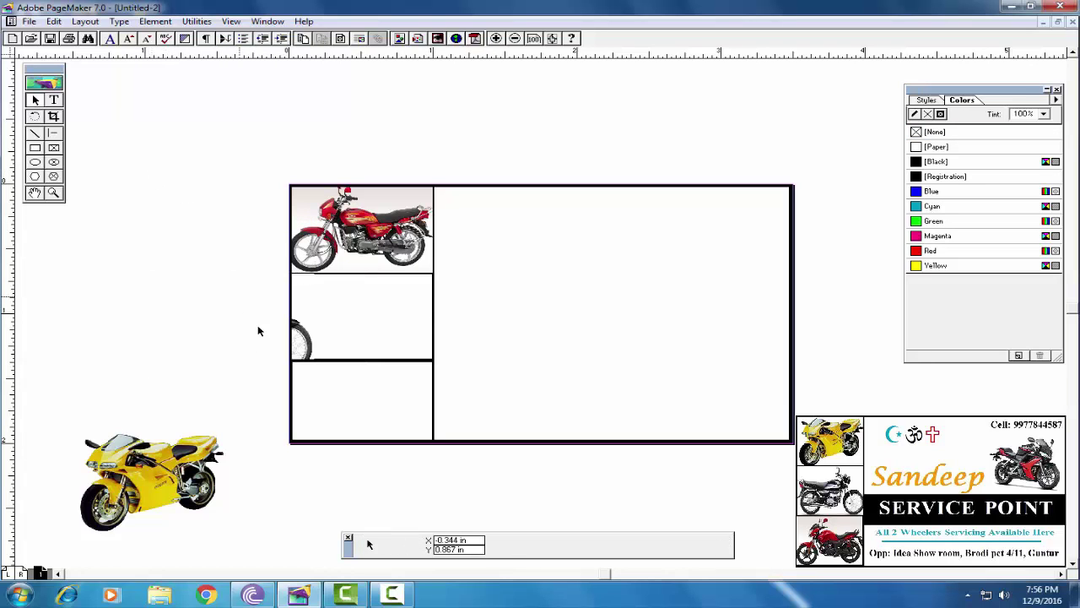
# Move the masked motorcycle into the middle box and size it to about 1.022 × 0.793 in
pyautogui.click(299, 325)
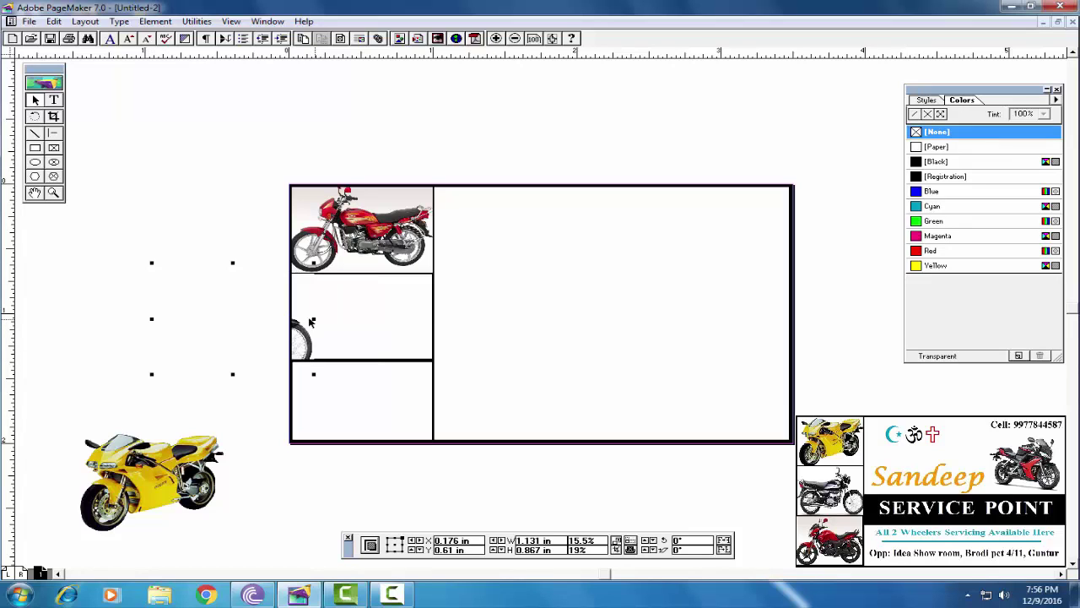
pyautogui.moveTo(305, 322); pyautogui.dragTo(416, 297)
pyautogui.moveTo(446, 263); pyautogui.dragTo(432, 270)
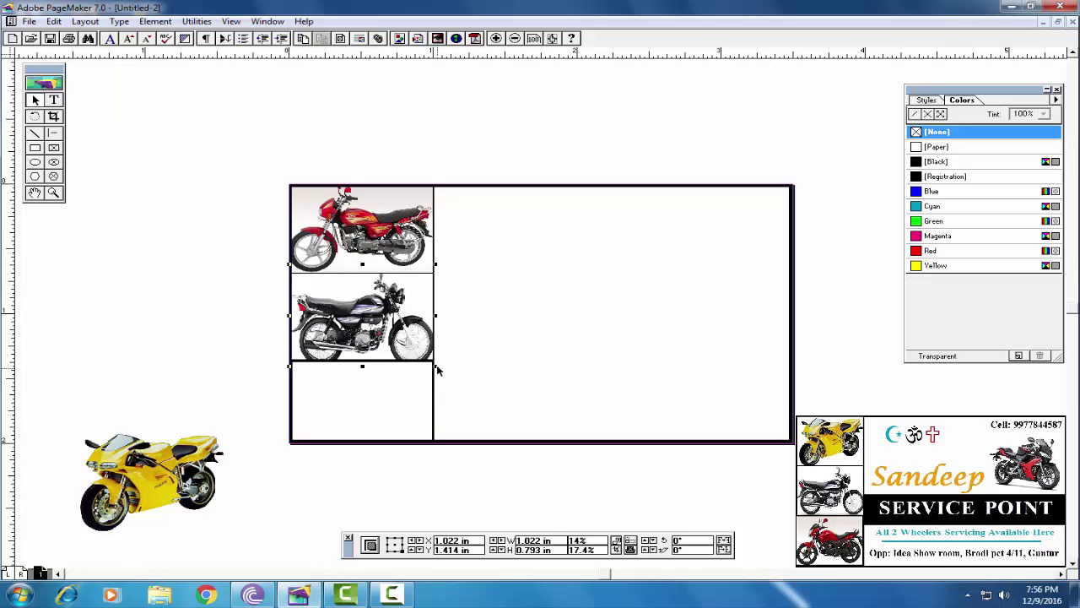
pyautogui.moveTo(436, 366); pyautogui.dragTo(436, 362)
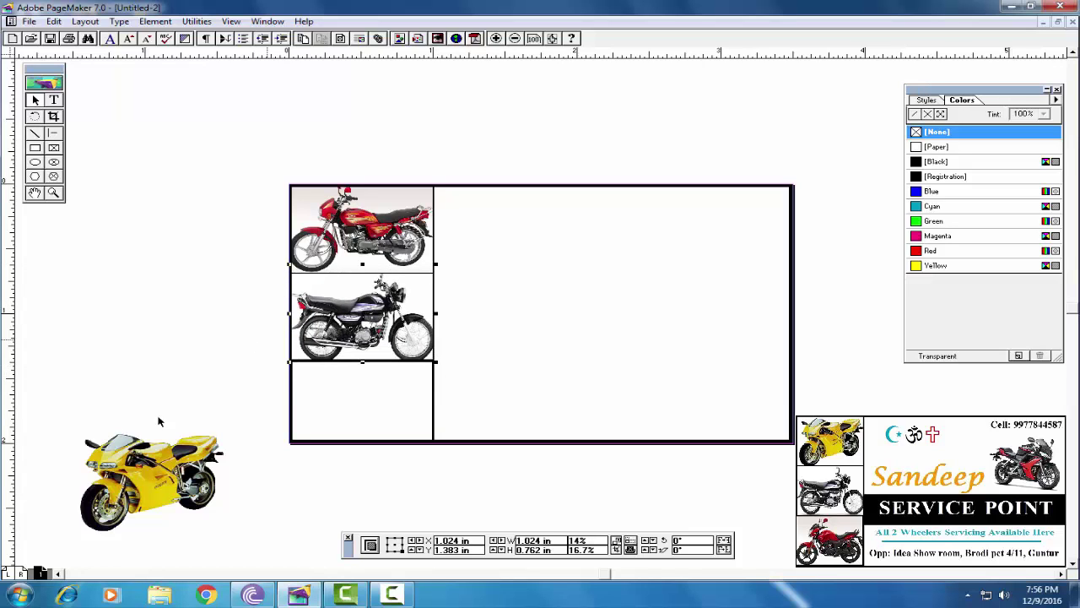
# Narrow the yellow motorcycle, move it against the bottom frame, and mask it with that frame
pyautogui.click(128, 483)
pyautogui.moveTo(130, 483); pyautogui.dragTo(168, 401)
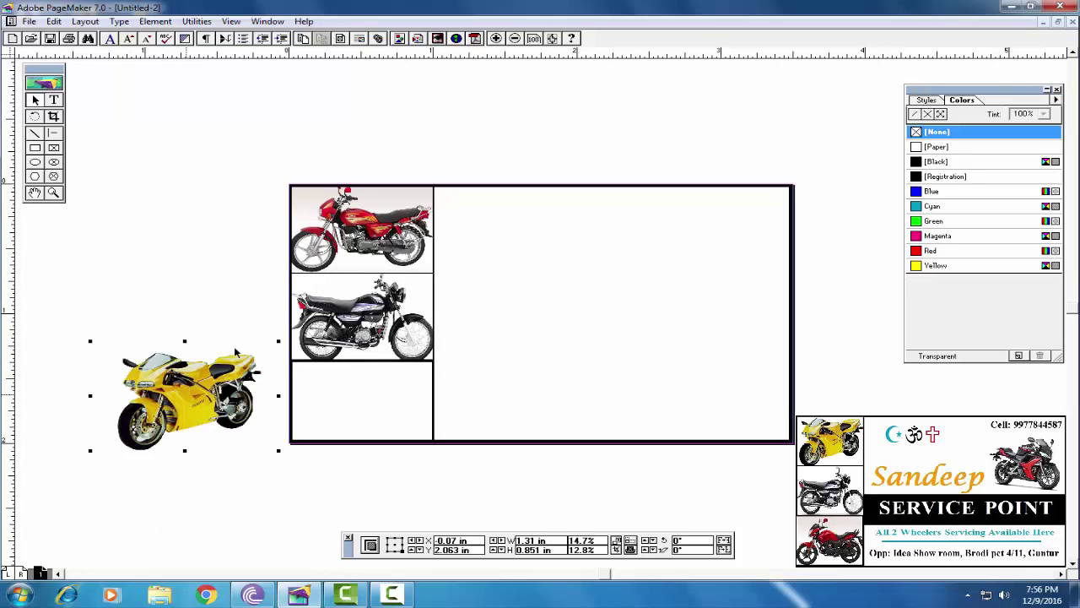
pyautogui.moveTo(278, 341); pyautogui.dragTo(264, 342)
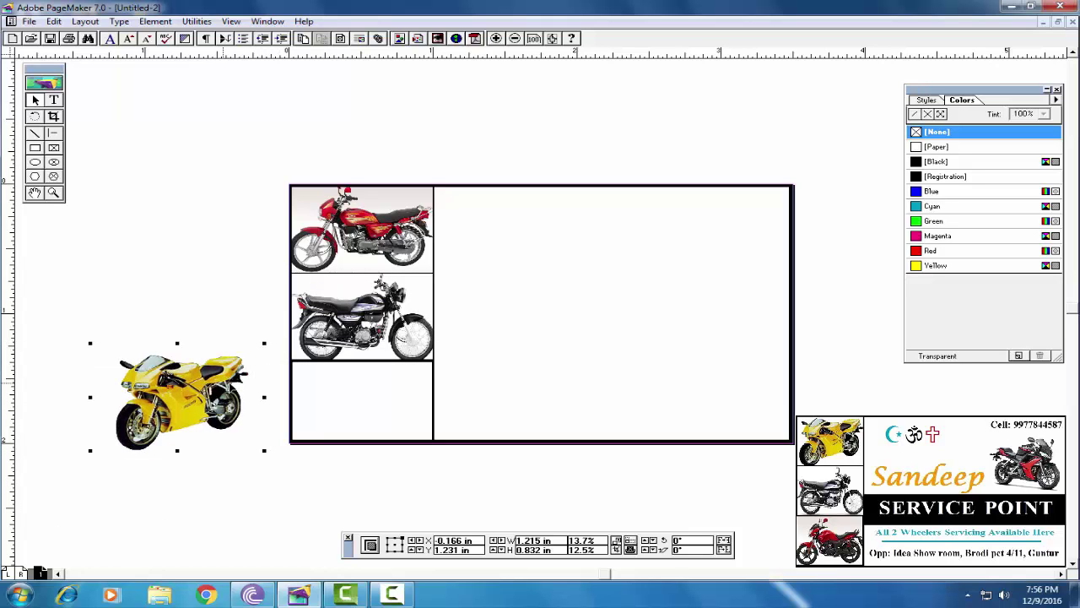
pyautogui.moveTo(226, 387); pyautogui.dragTo(265, 395)
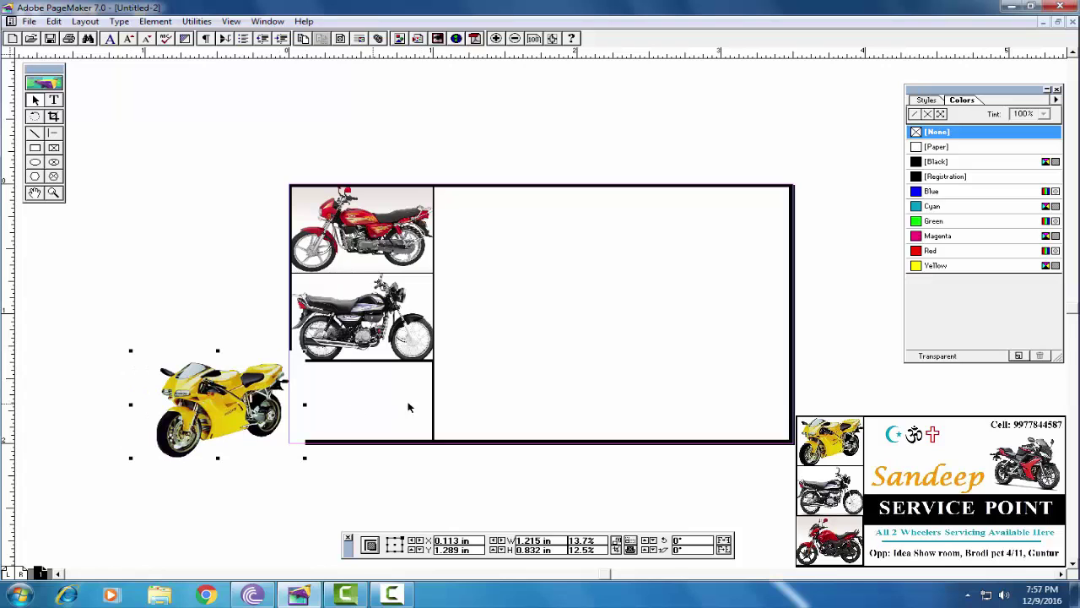
pyautogui.click(433, 403)
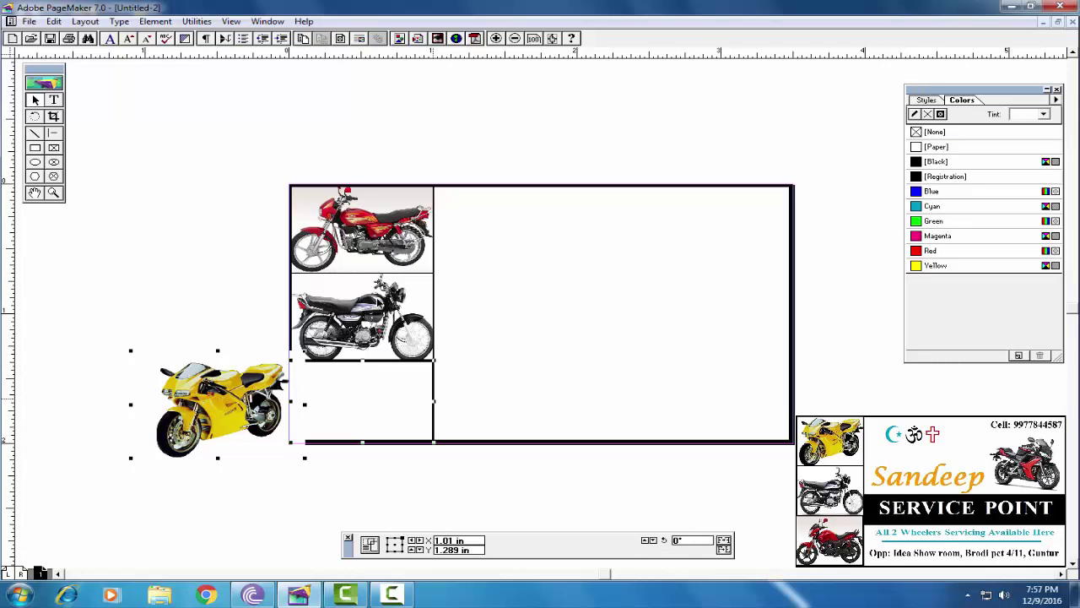
pyautogui.click(155, 22)
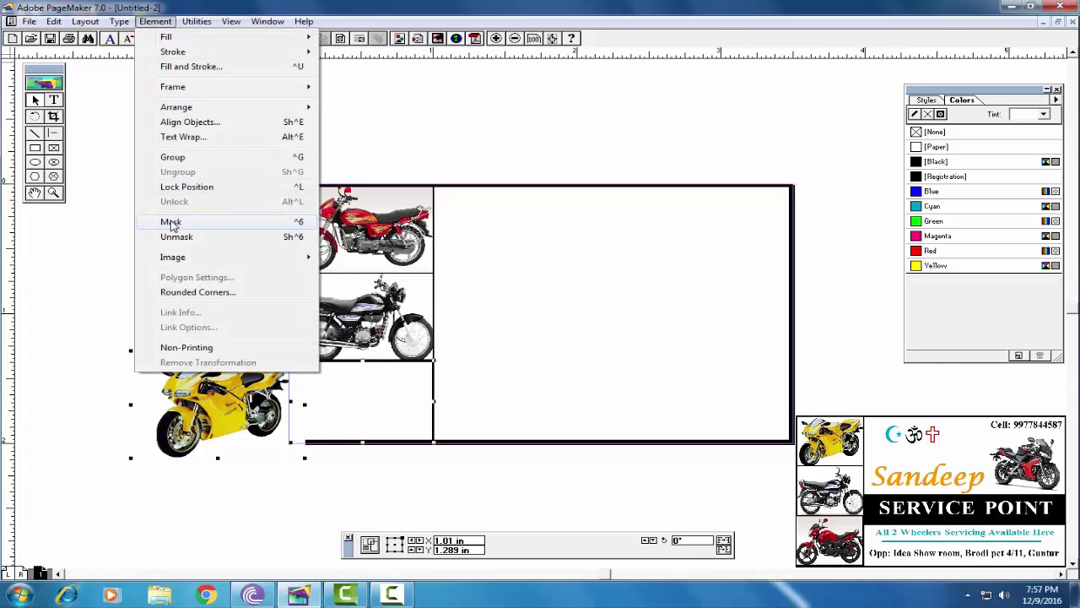
pyautogui.click(171, 220)
# Move the masked yellow motorcycle into the bottom box and size it to about 1.088 × 0.703 in
pyautogui.click(305, 402)
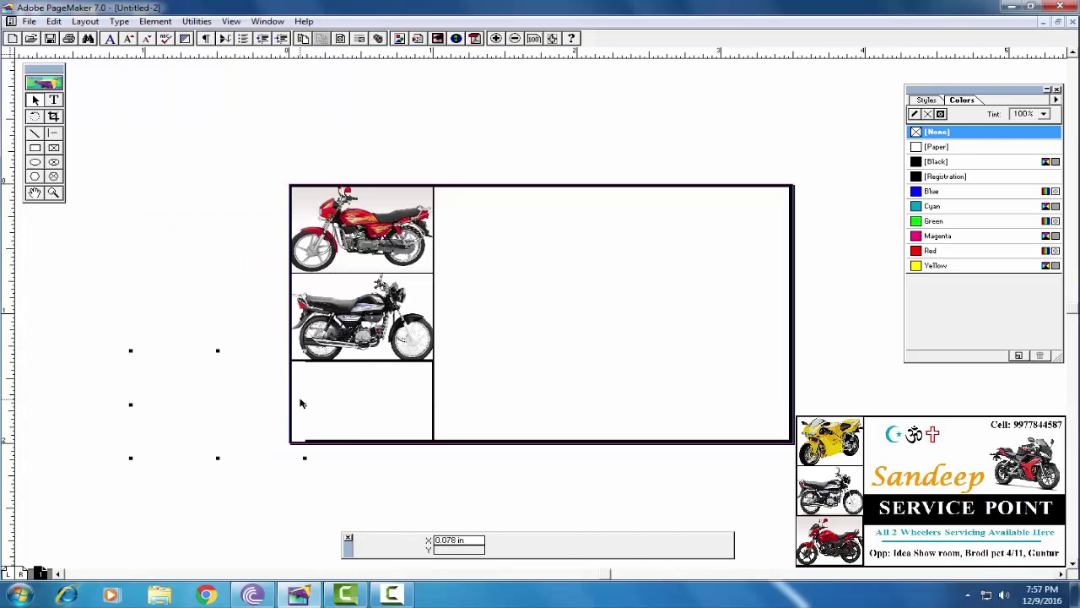
pyautogui.moveTo(310, 407); pyautogui.dragTo(385, 402)
pyautogui.moveTo(266, 459); pyautogui.dragTo(282, 446)
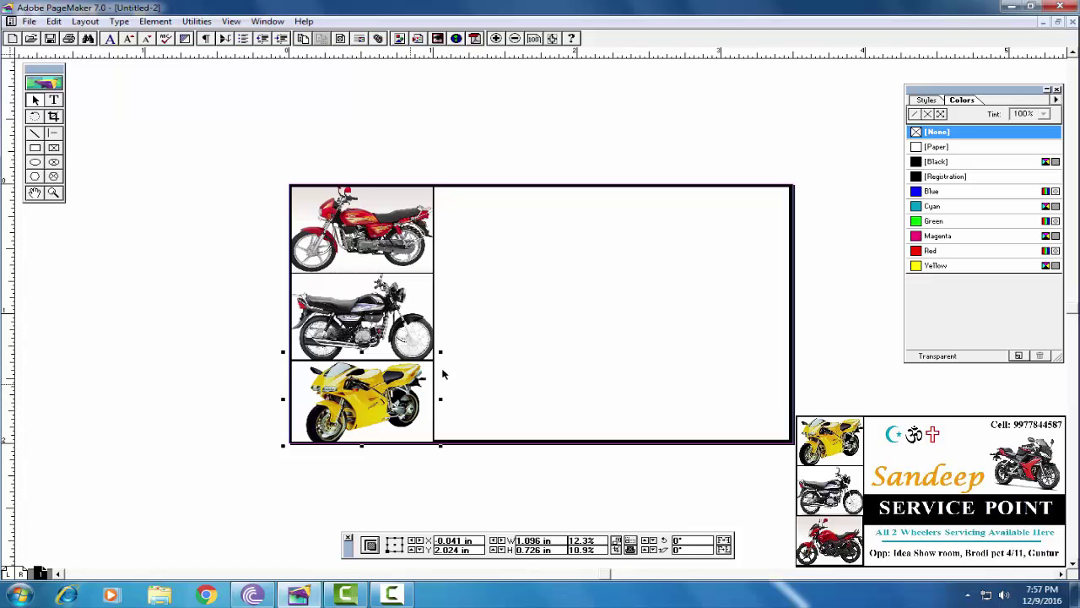
pyautogui.moveTo(440, 355); pyautogui.dragTo(438, 355)
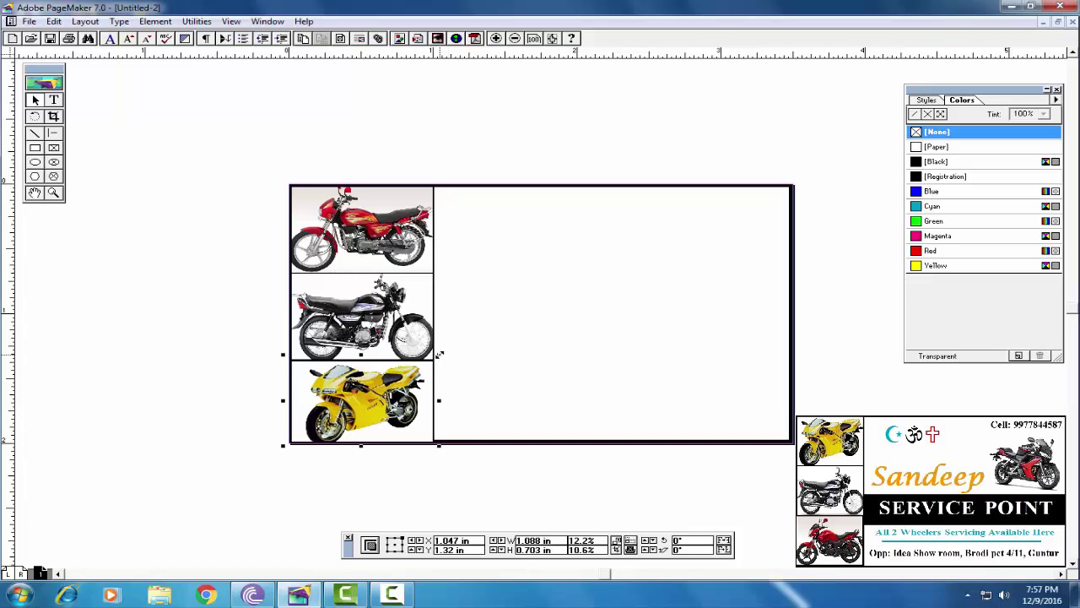
pyautogui.click(518, 390)
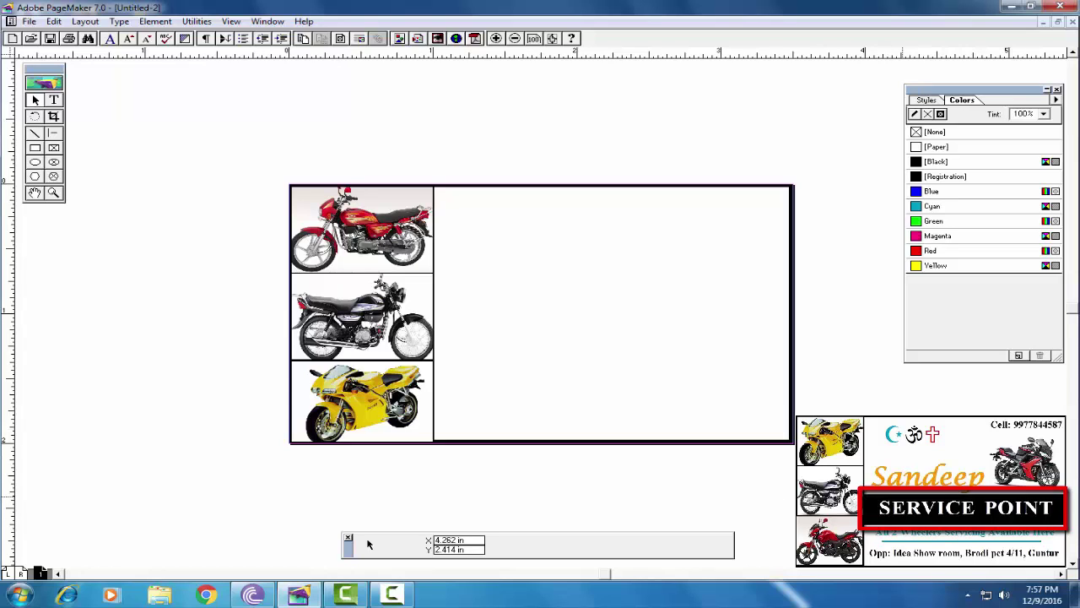
# Draw a 2.5 × 0.488 in band across the right panel's middle and fill it black
pyautogui.click(34, 148)
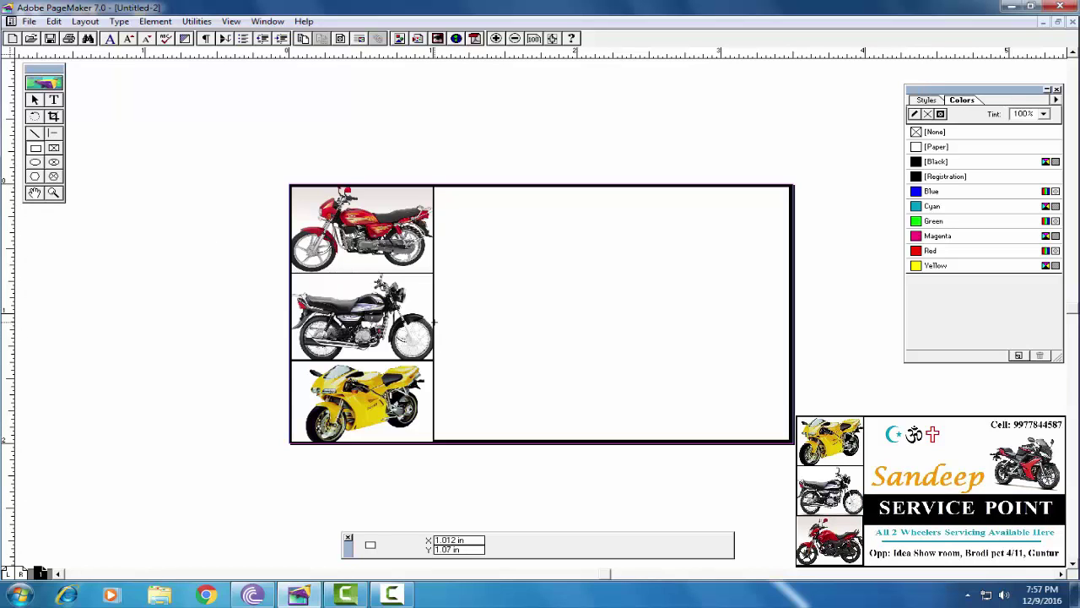
pyautogui.moveTo(433, 326); pyautogui.dragTo(790, 388)
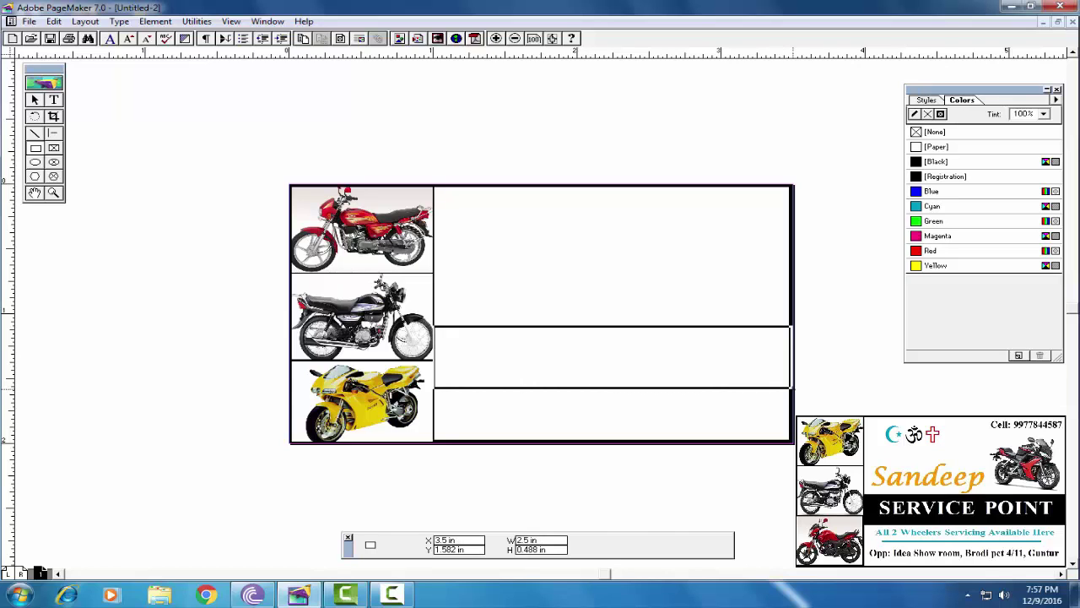
pyautogui.click(936, 163)
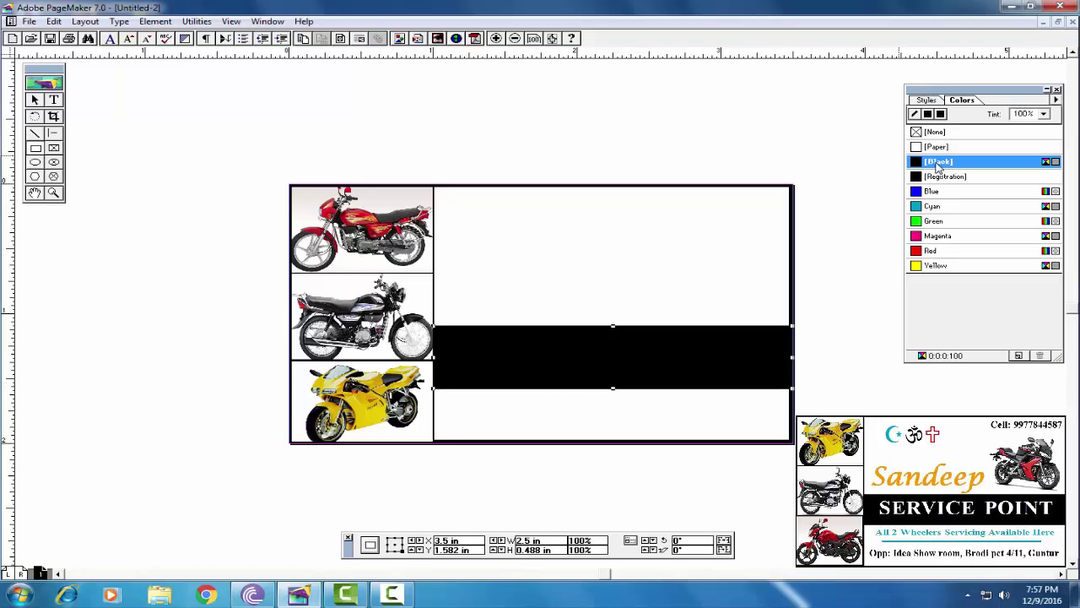
pyautogui.click(35, 99)
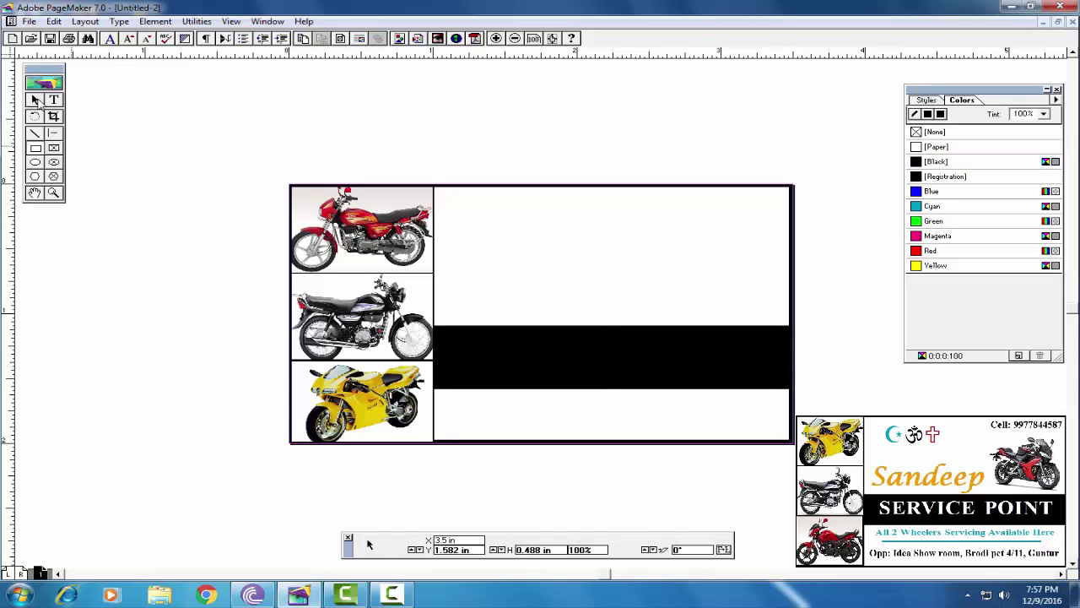
pyautogui.click(556, 357)
pyautogui.click(834, 339)
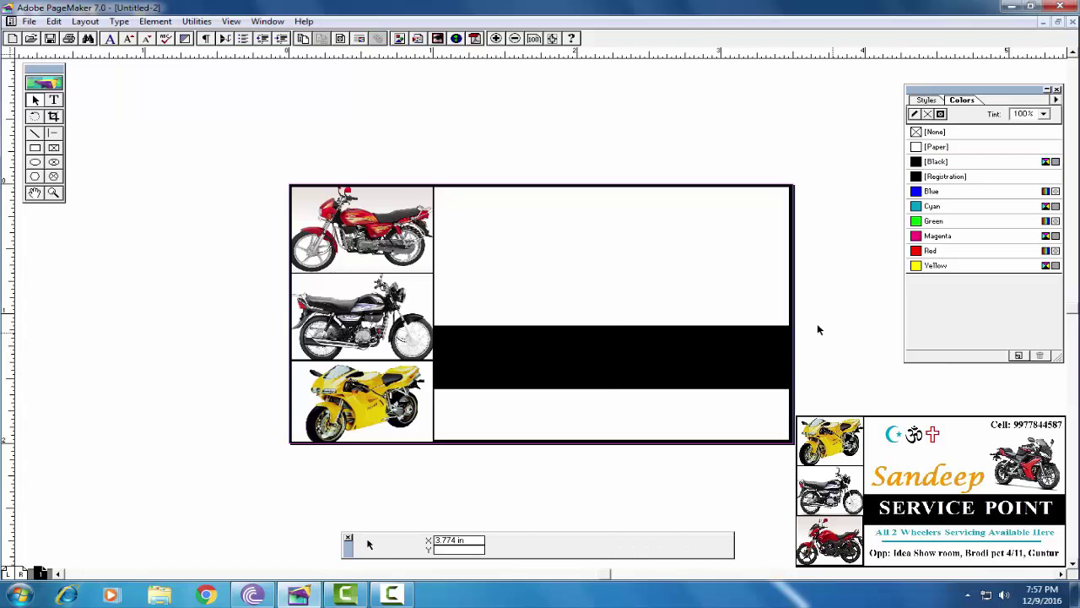
pyautogui.click(687, 345)
pyautogui.click(926, 237)
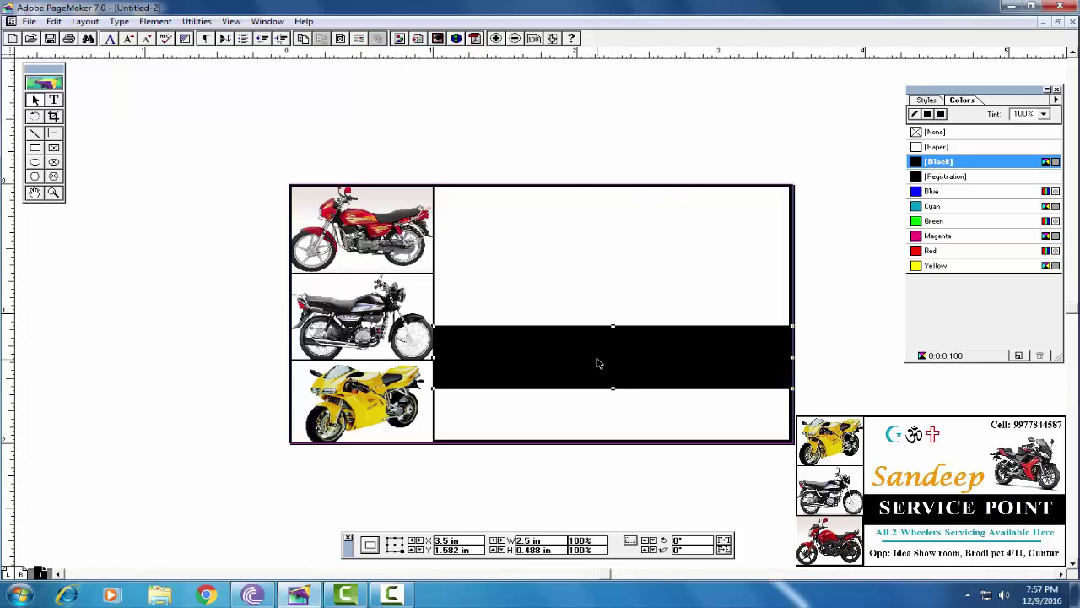
pyautogui.click(491, 139)
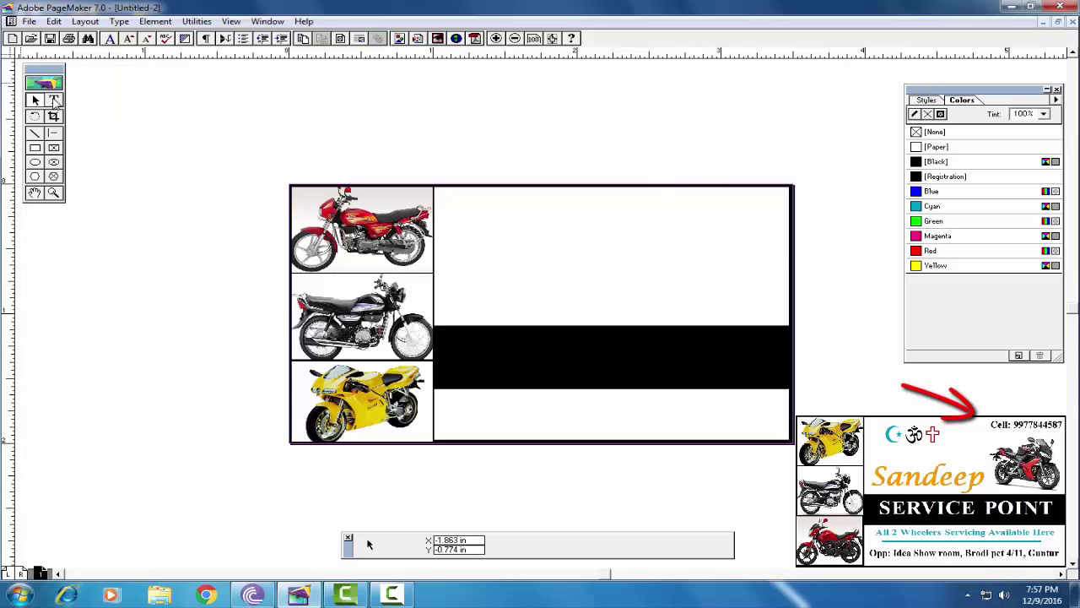
# Add a 9 pt text frame at the card's top reading 'Cell:' followed by the phone number
pyautogui.click(54, 100)
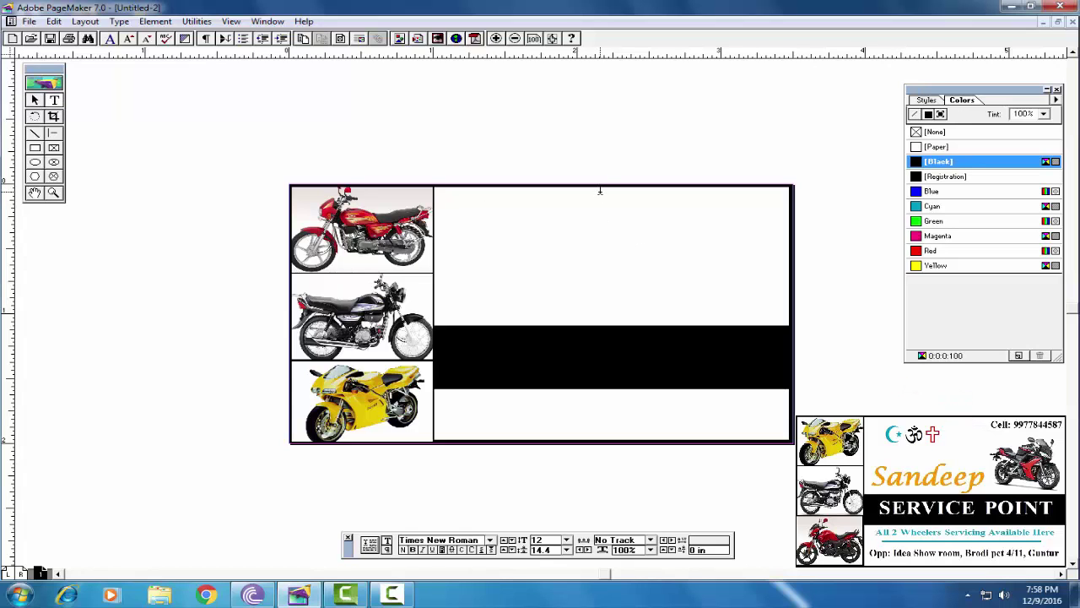
pyautogui.moveTo(600, 191); pyautogui.dragTo(784, 214)
pyautogui.click(566, 539)
pyautogui.moveTo(568, 515); pyautogui.dragTo(569, 503)
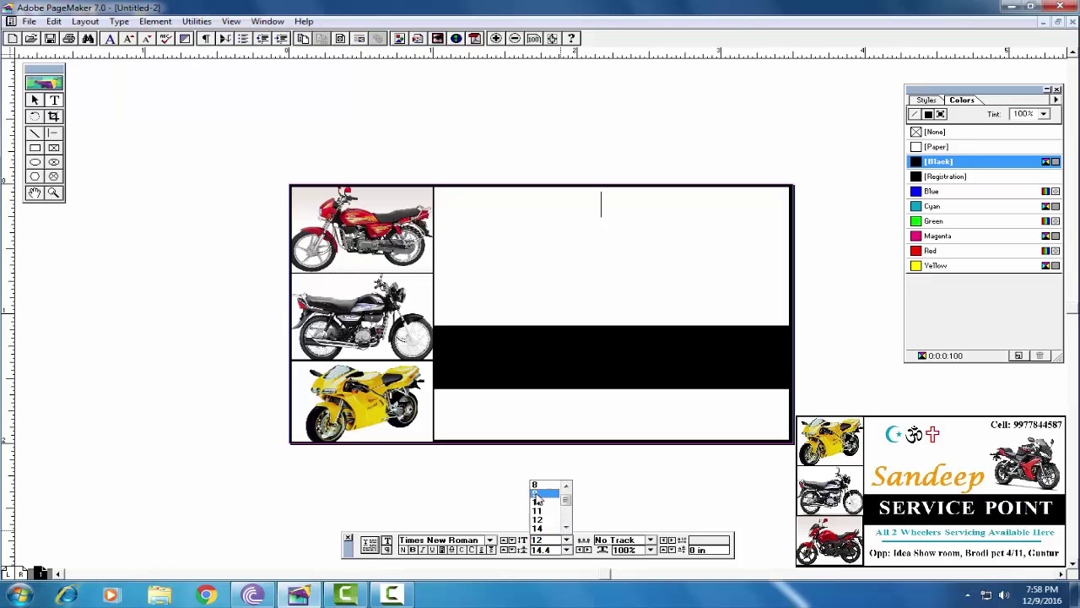
pyautogui.click(536, 494)
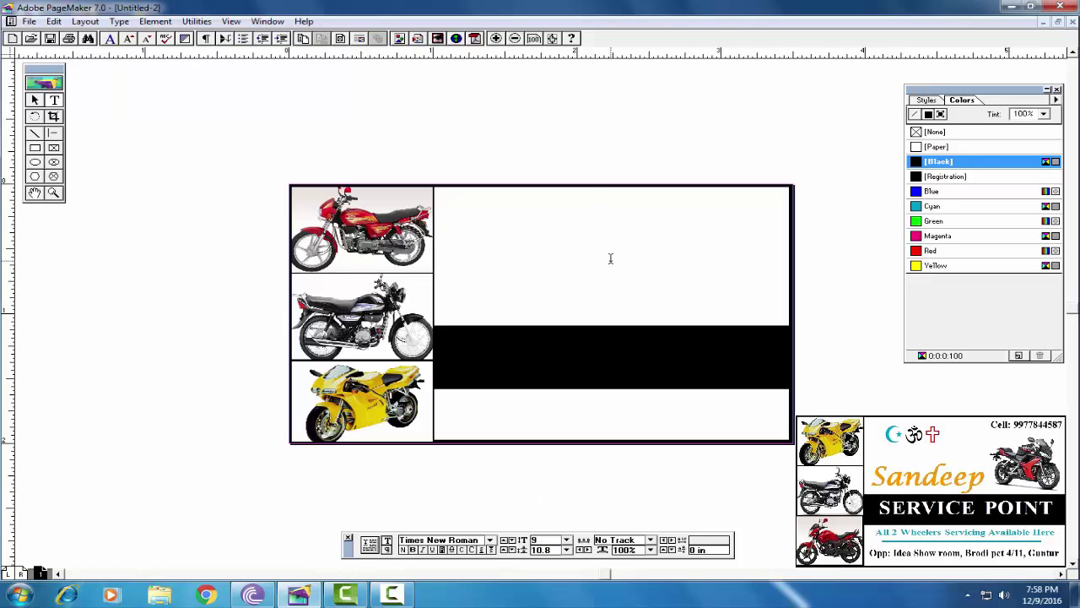
pyautogui.write('Cell:')
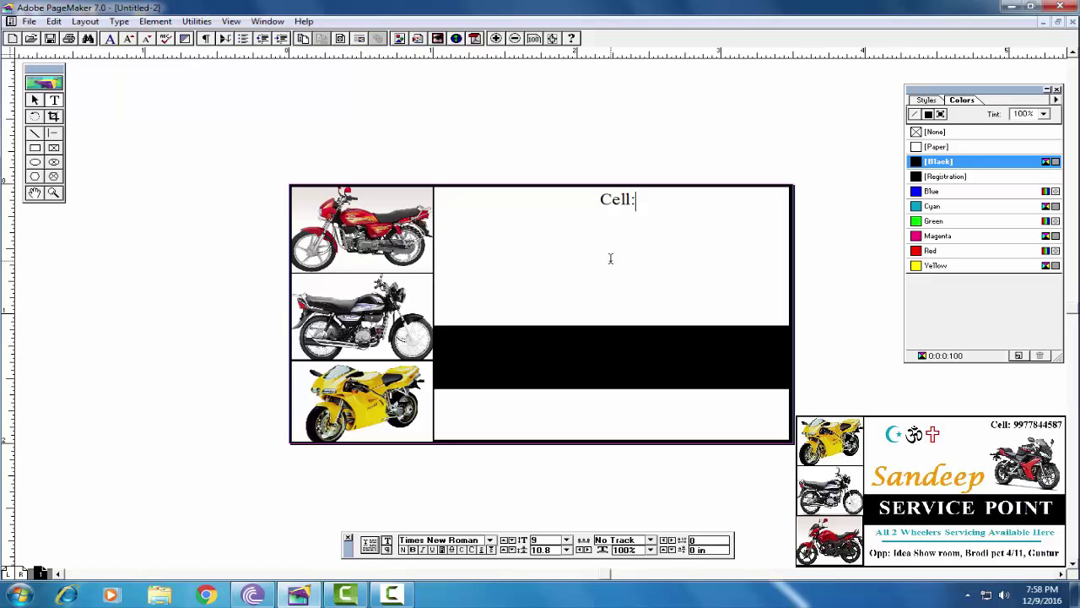
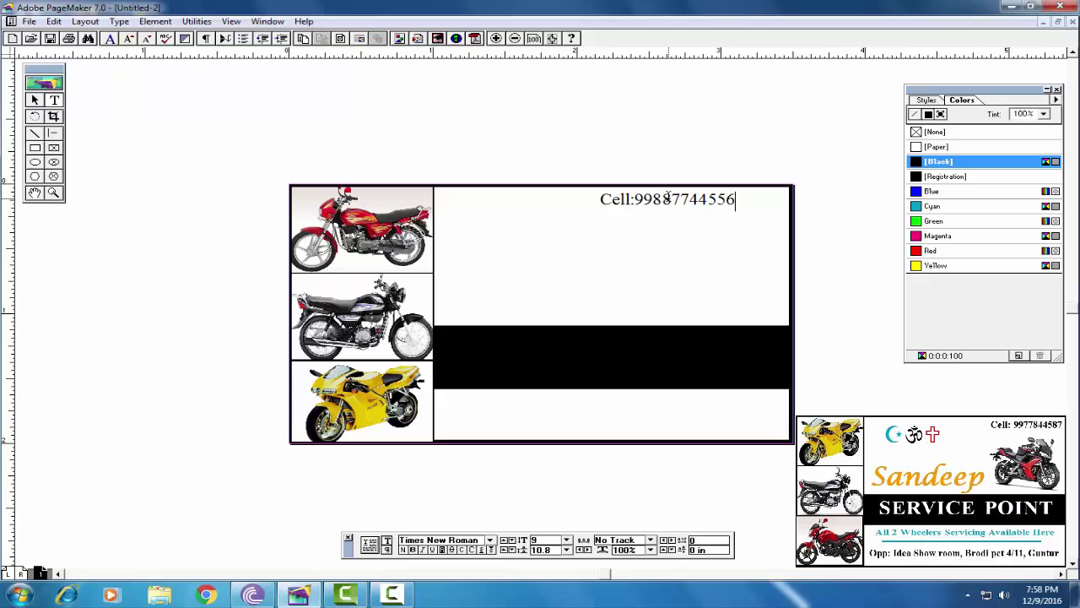
# Colour the phone number digits blue
pyautogui.moveTo(729, 199); pyautogui.dragTo(635, 200)
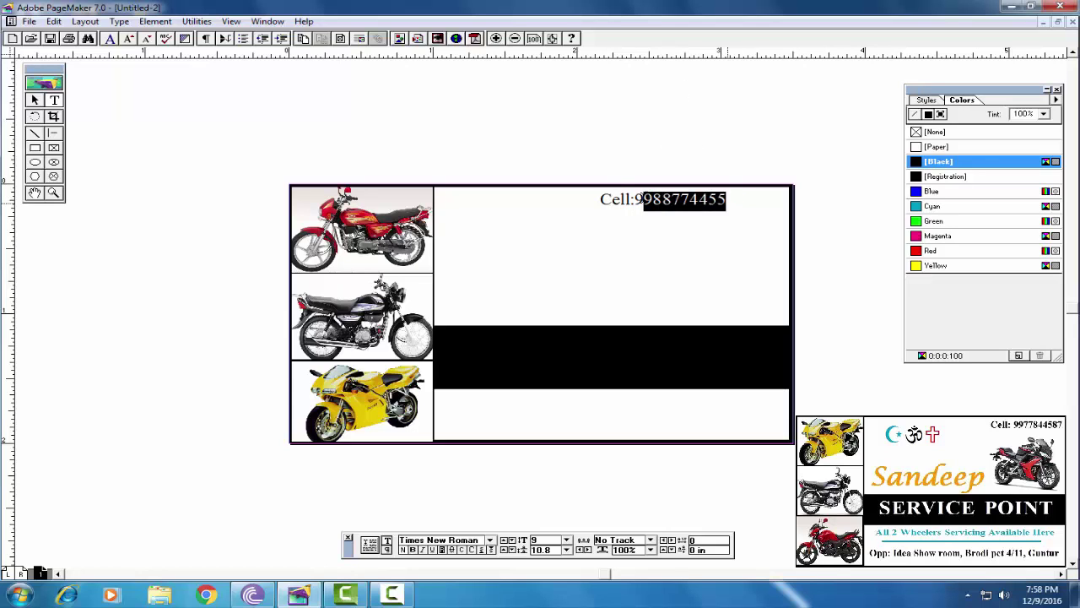
pyautogui.click(933, 240)
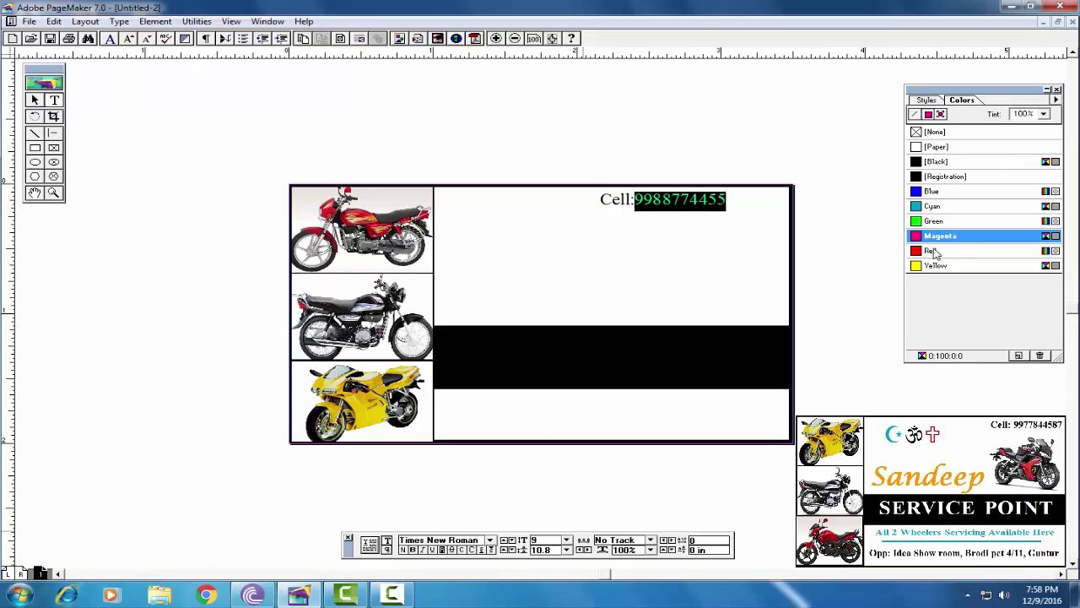
pyautogui.click(935, 208)
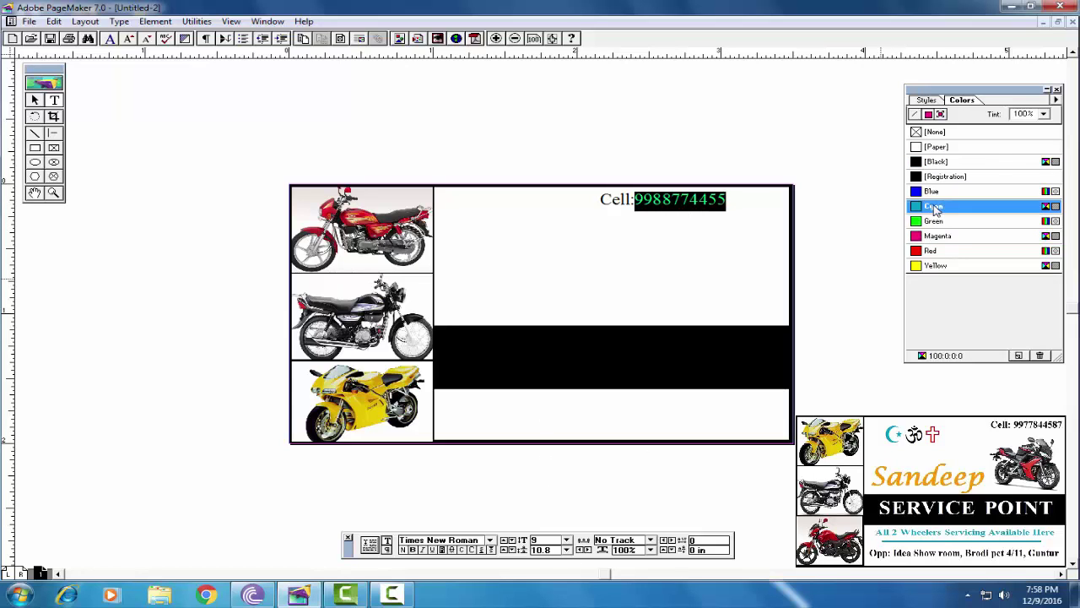
pyautogui.click(731, 200)
pyautogui.moveTo(729, 200); pyautogui.dragTo(633, 195)
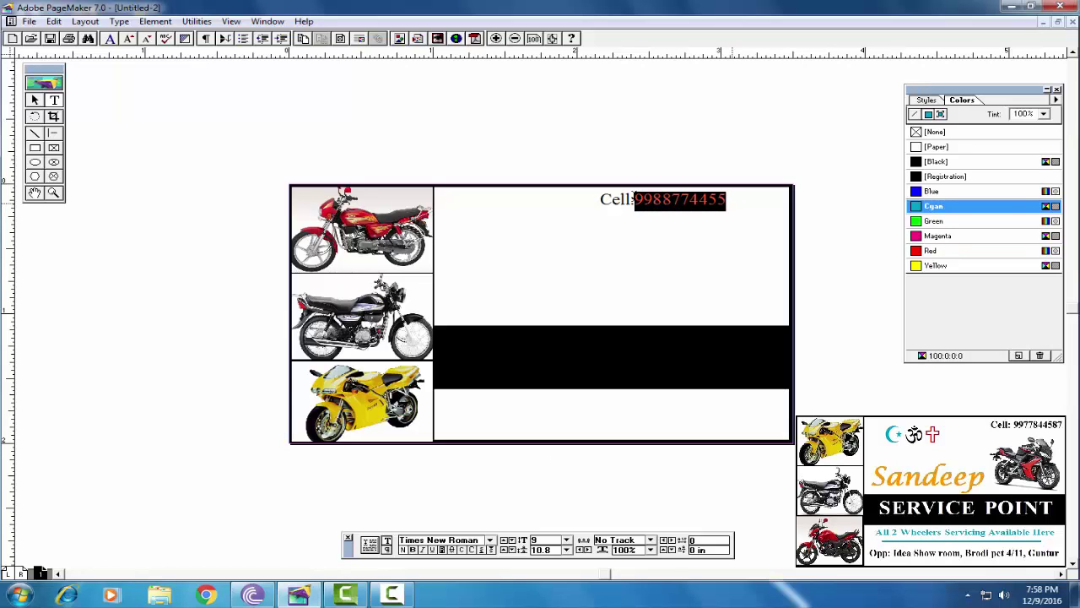
pyautogui.click(931, 192)
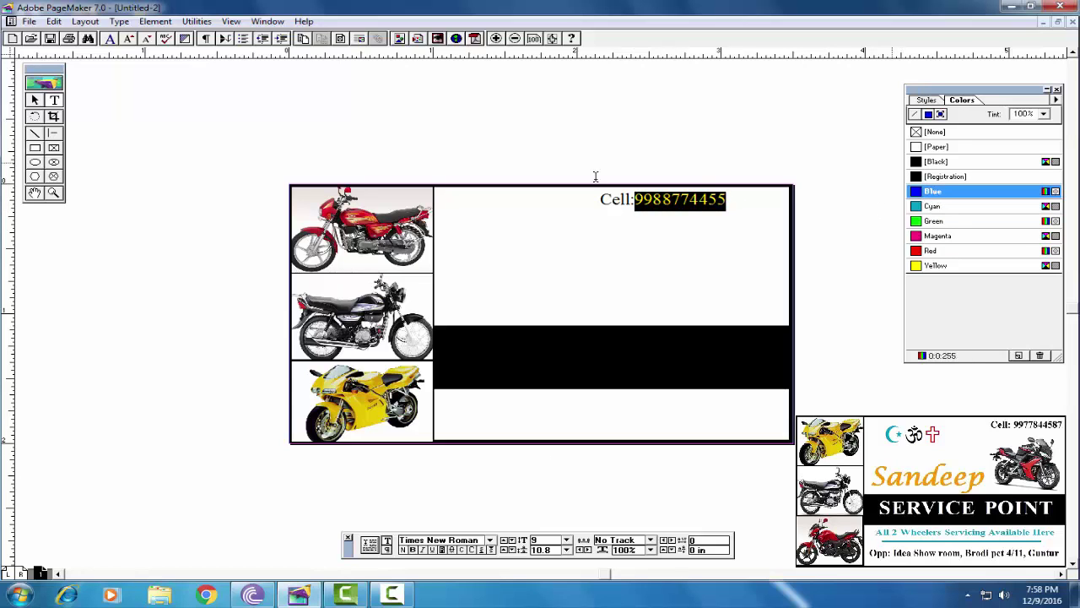
pyautogui.click(727, 199)
# Make the whole Cell line bold and move it to the card's top-right corner
pyautogui.moveTo(728, 199); pyautogui.dragTo(599, 200)
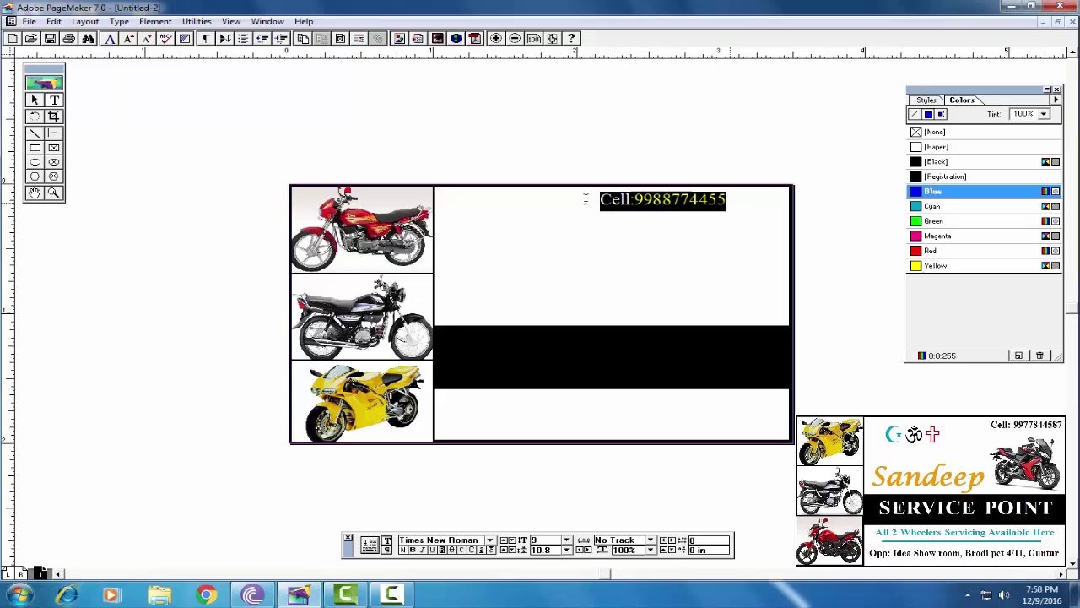
pyautogui.click(413, 550)
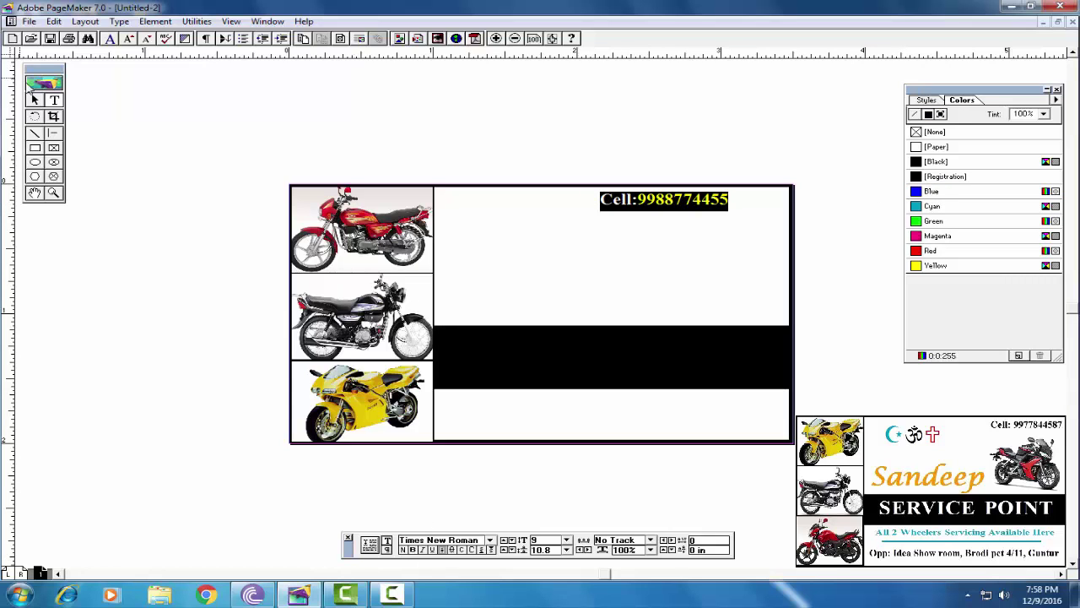
pyautogui.click(34, 100)
pyautogui.moveTo(654, 207); pyautogui.dragTo(722, 204)
pyautogui.click(694, 332)
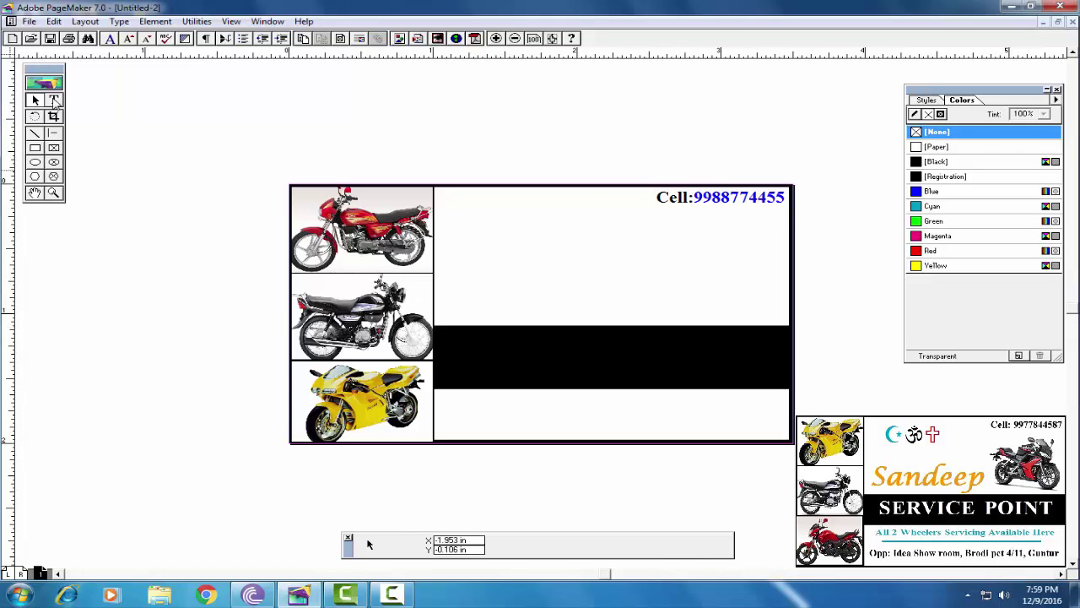
# Draw a text frame above the black band and type Sandeep at 24 pt
pyautogui.click(54, 101)
pyautogui.moveTo(443, 255); pyautogui.dragTo(651, 313)
pyautogui.click(566, 539)
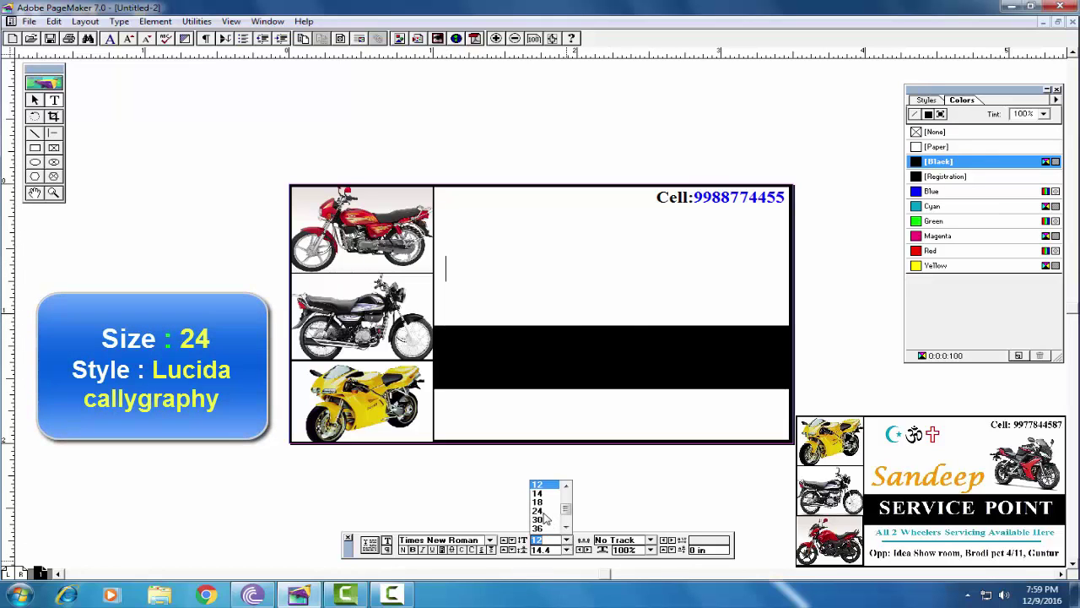
pyautogui.click(542, 516)
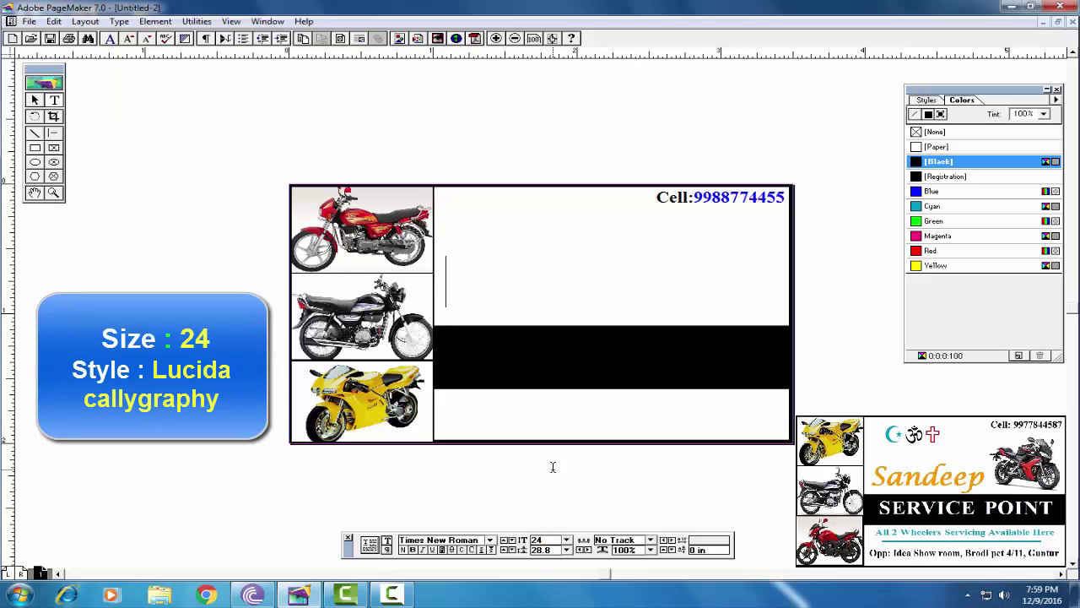
pyautogui.write('San')
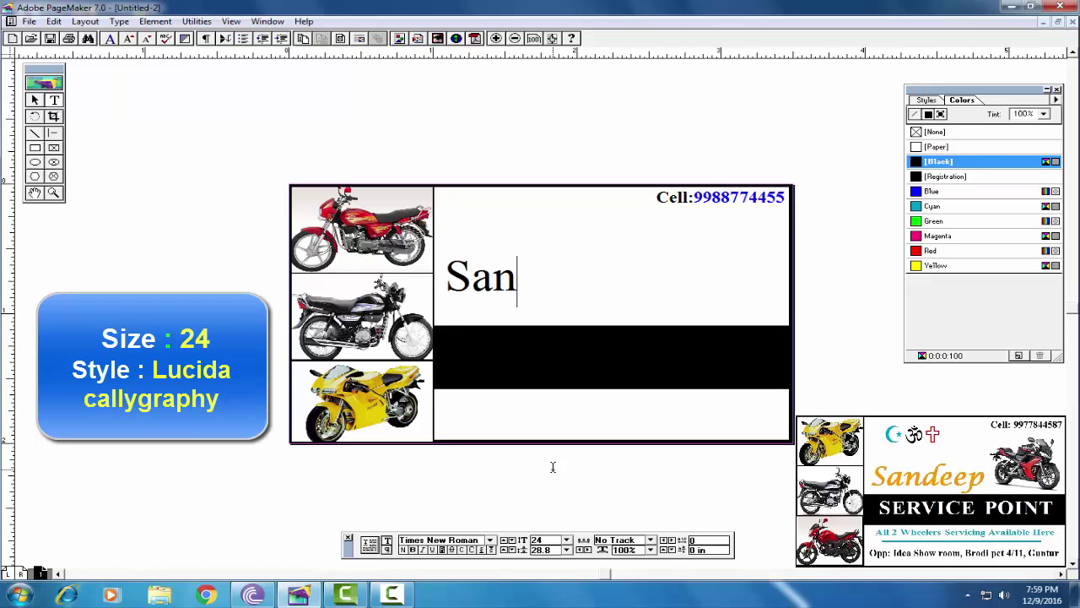
pyautogui.write('deep')
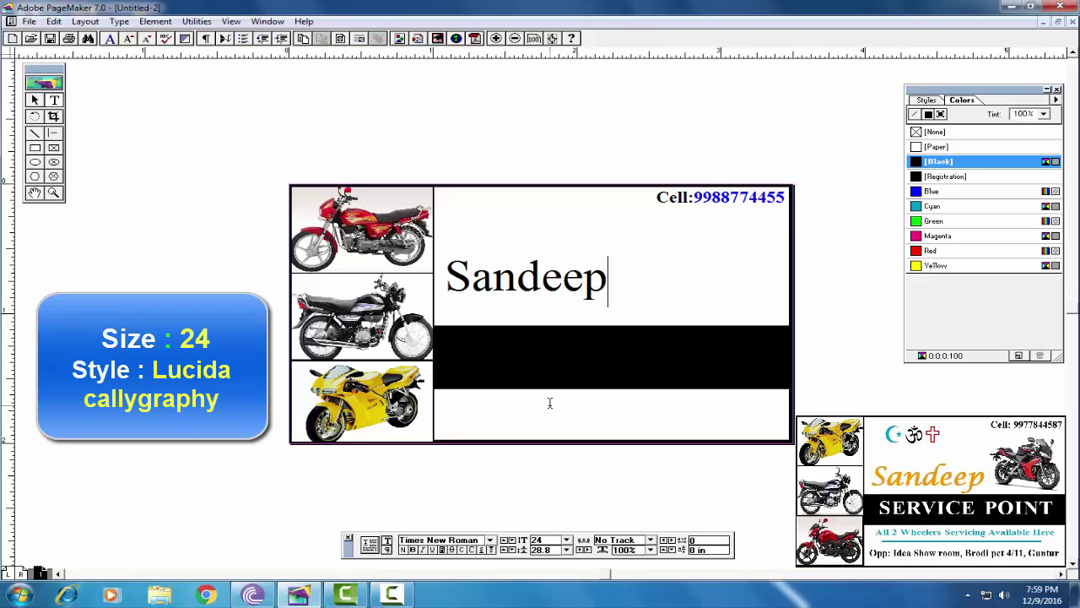
# Set Sandeep in Lucida Calligraphy and colour it red
pyautogui.moveTo(610, 279); pyautogui.dragTo(440, 281)
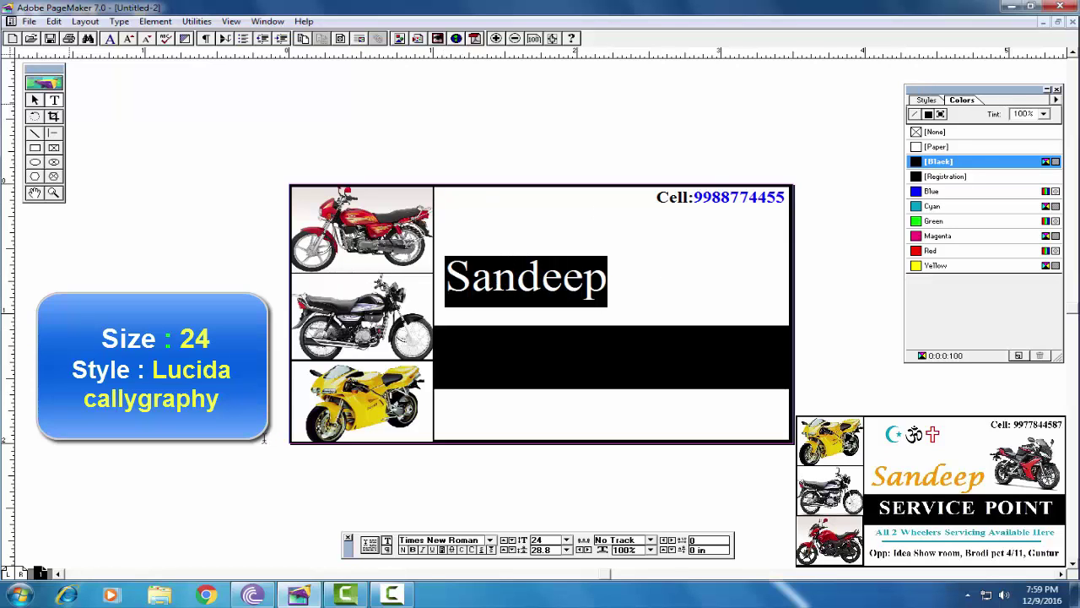
pyautogui.click(444, 540)
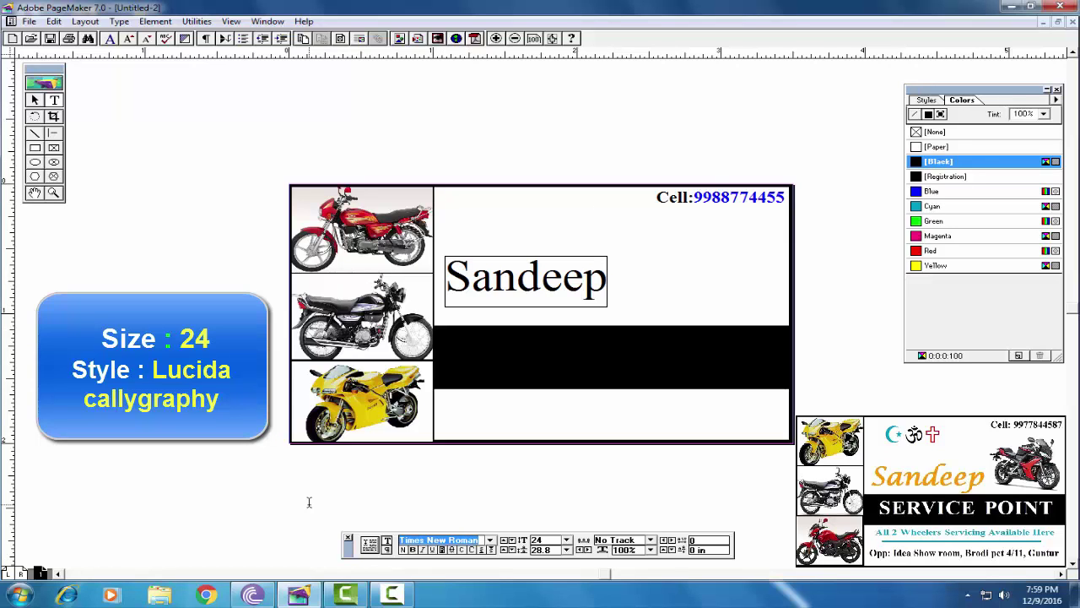
pyautogui.write('Lucida Bright')
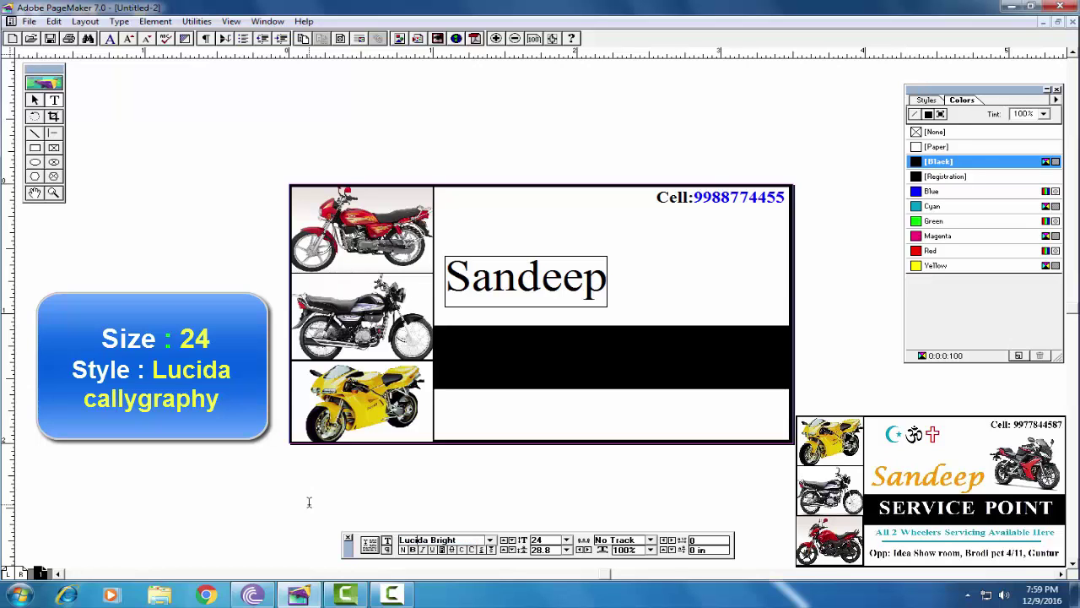
pyautogui.click(490, 541)
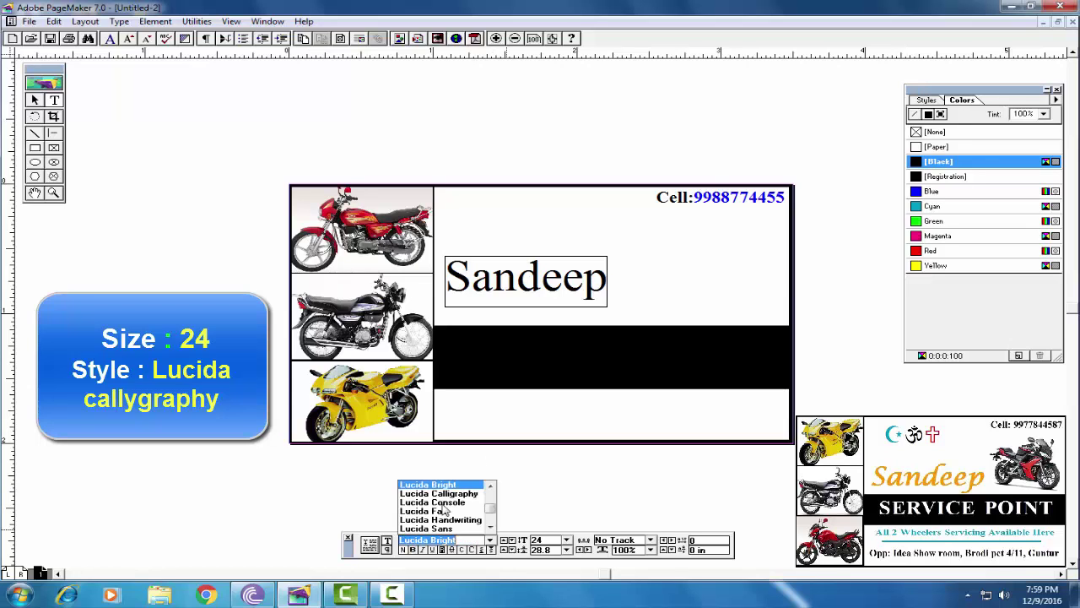
pyautogui.click(439, 500)
pyautogui.click(649, 285)
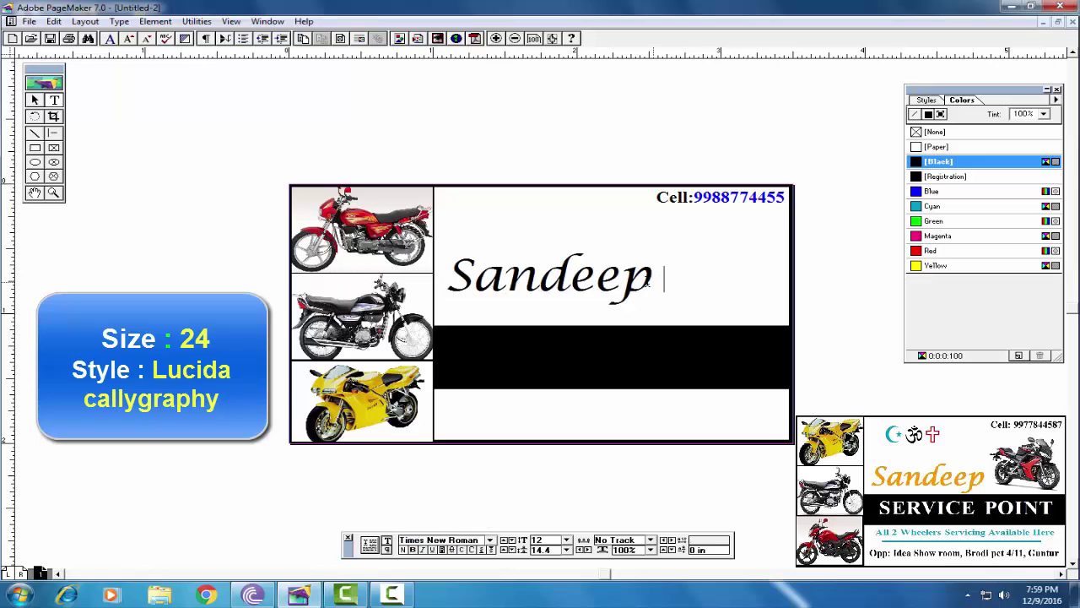
pyautogui.moveTo(649, 285); pyautogui.dragTo(436, 271)
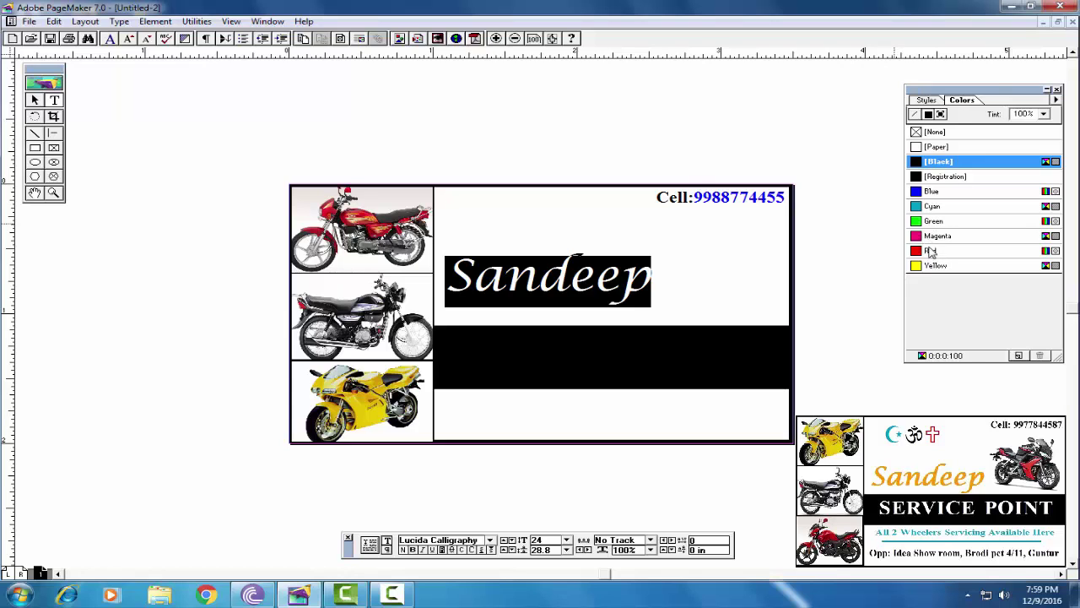
pyautogui.click(930, 251)
pyautogui.click(667, 284)
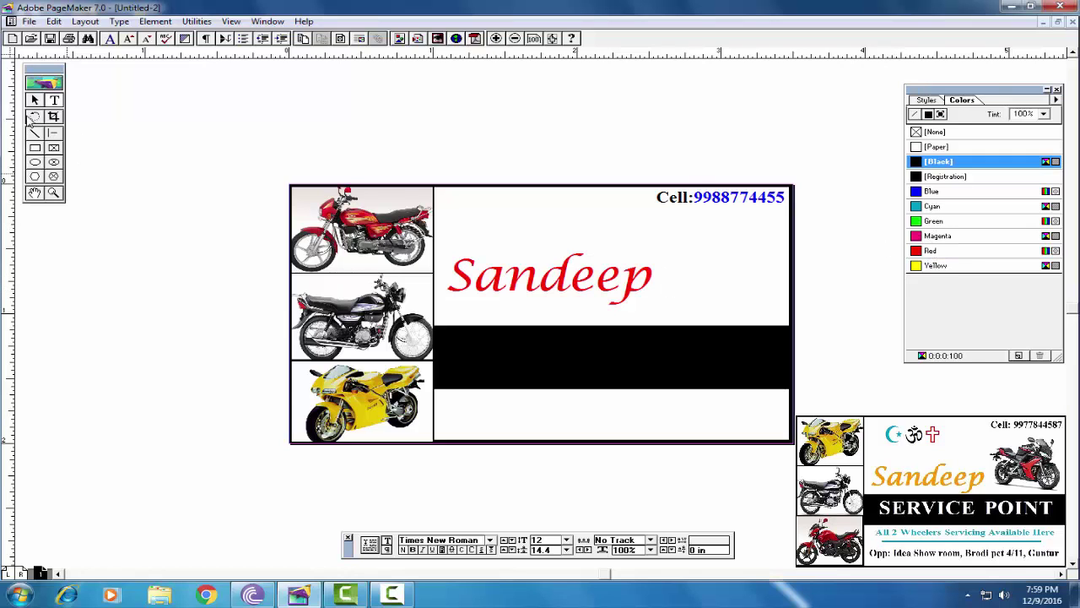
# Move the Sandeep block down so it sits just above the black band
pyautogui.click(35, 99)
pyautogui.click(526, 290)
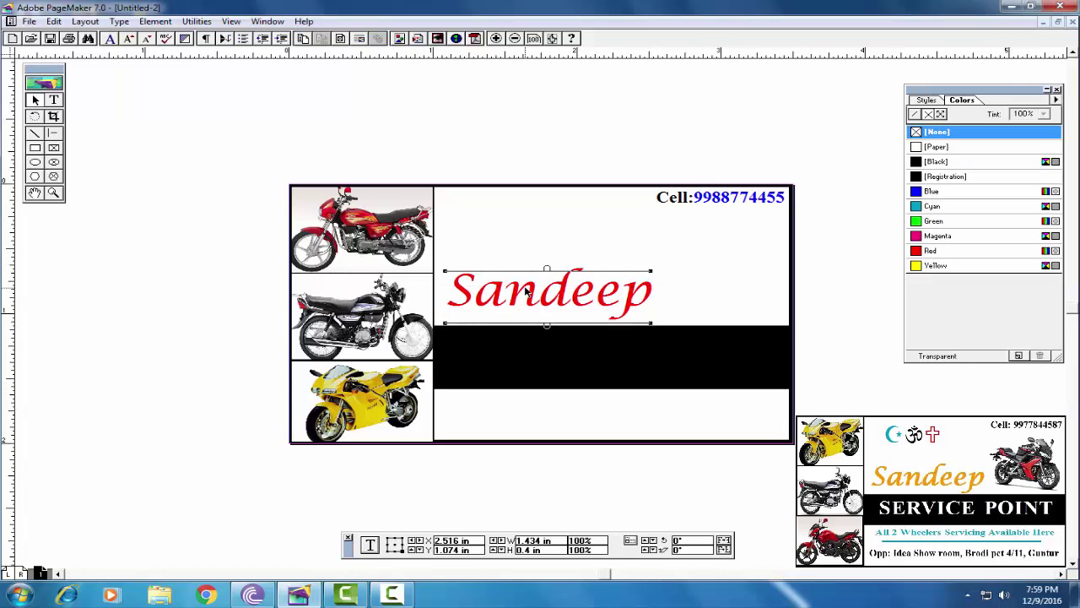
pyautogui.doubleClick(528, 288)
pyautogui.hotkey('ctrl', 'space')
pyautogui.moveTo(531, 283); pyautogui.dragTo(553, 297)
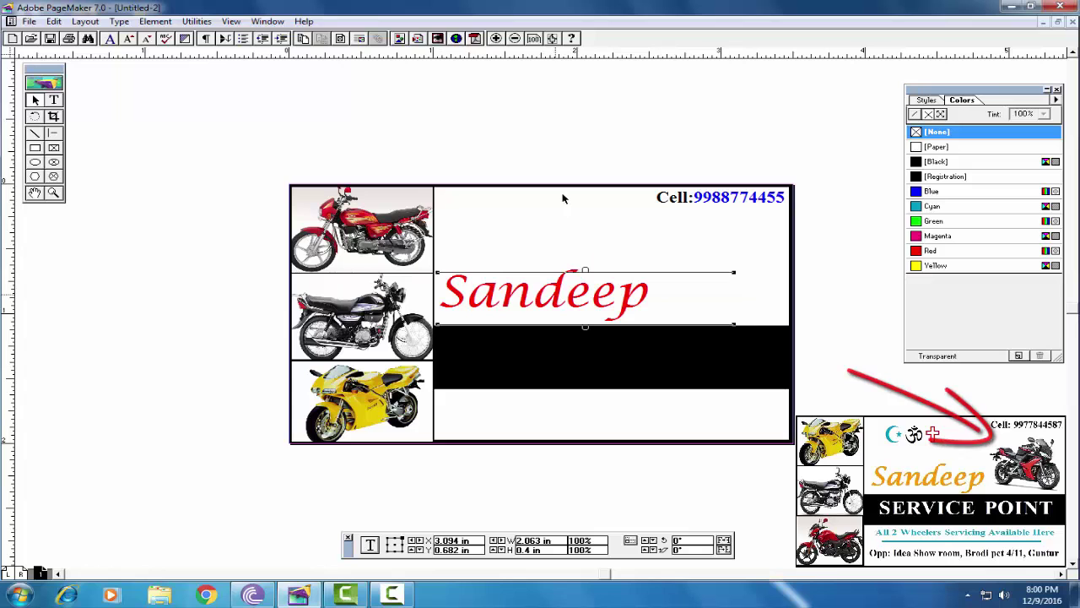
pyautogui.click(490, 133)
# Place the red-and-black Hero bike photo into the layout
pyautogui.click(29, 21)
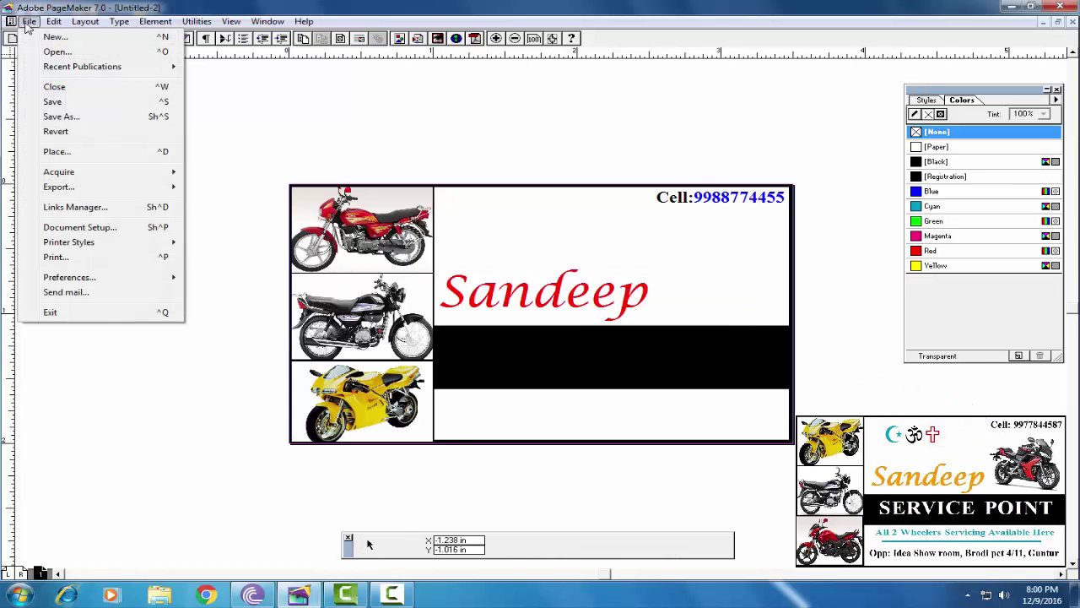
pyautogui.click(156, 153)
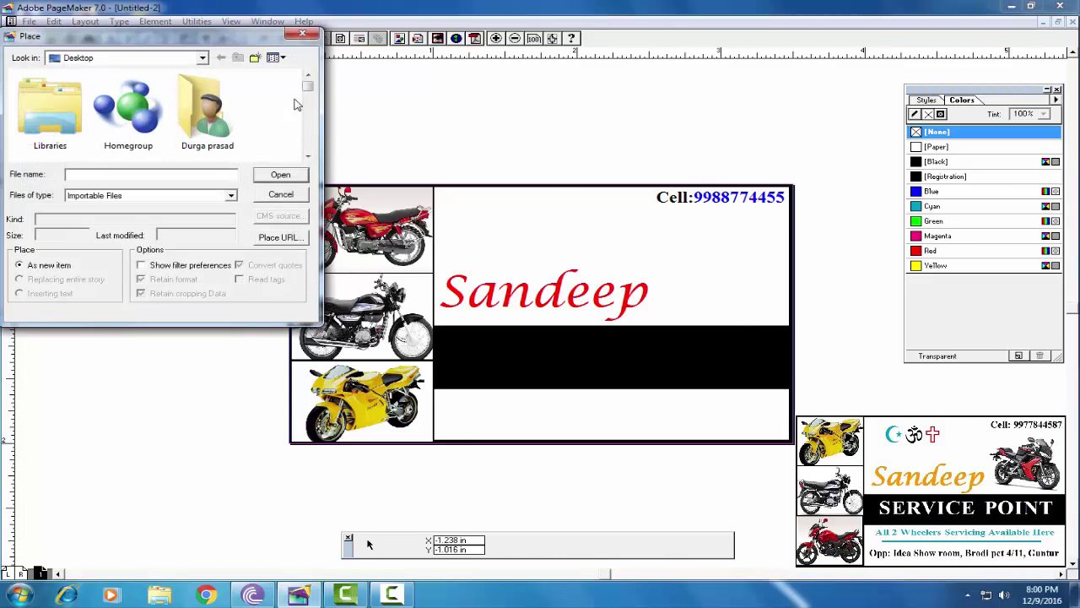
pyautogui.moveTo(308, 95); pyautogui.dragTo(310, 134)
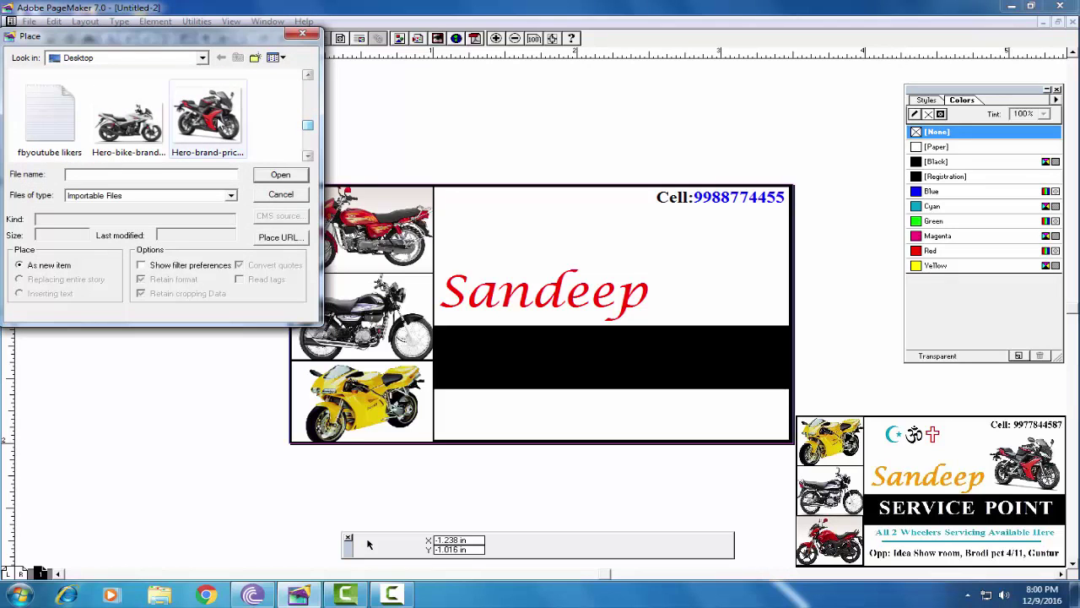
pyautogui.click(208, 117)
pyautogui.click(282, 175)
pyautogui.click(131, 99)
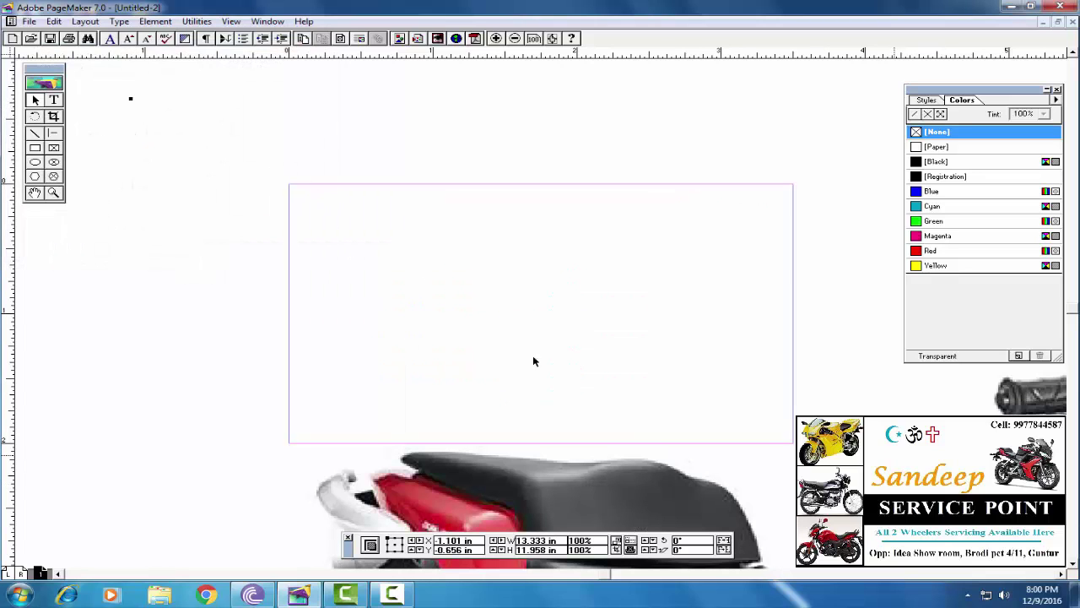
# Shrink the bike photo proportionally on the pasteboard, then fit the page in the window
pyautogui.rightClick(49, 255)
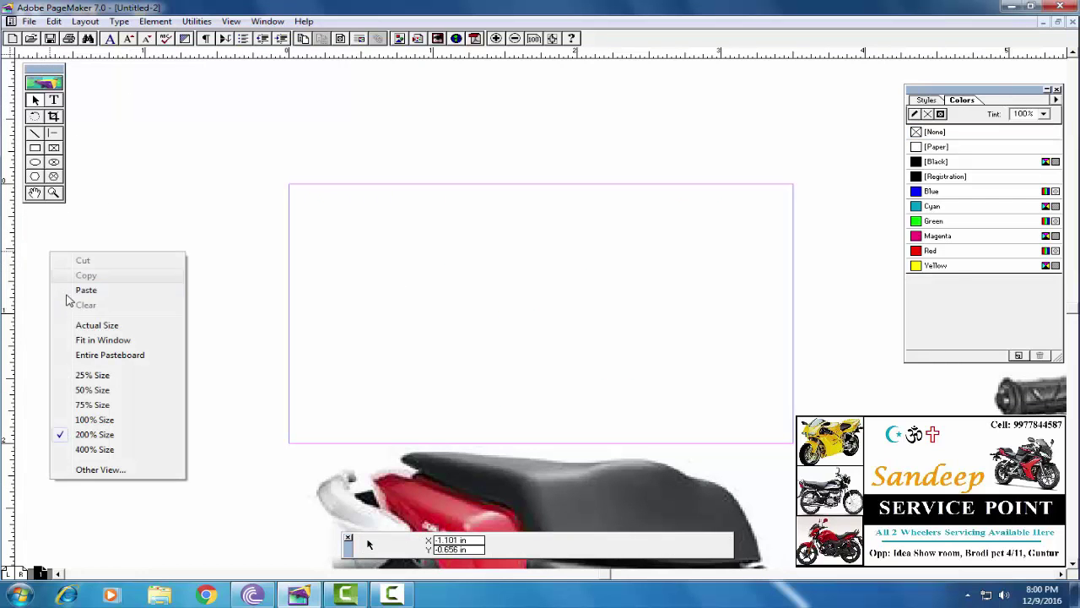
pyautogui.click(78, 359)
pyautogui.click(682, 315)
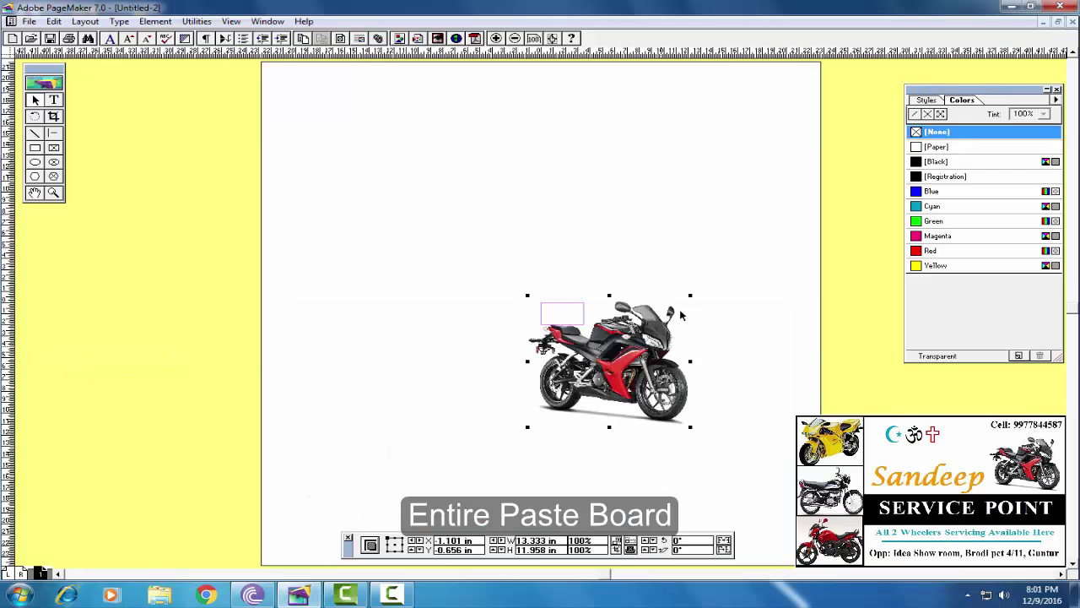
pyautogui.moveTo(690, 296); pyautogui.dragTo(511, 311)
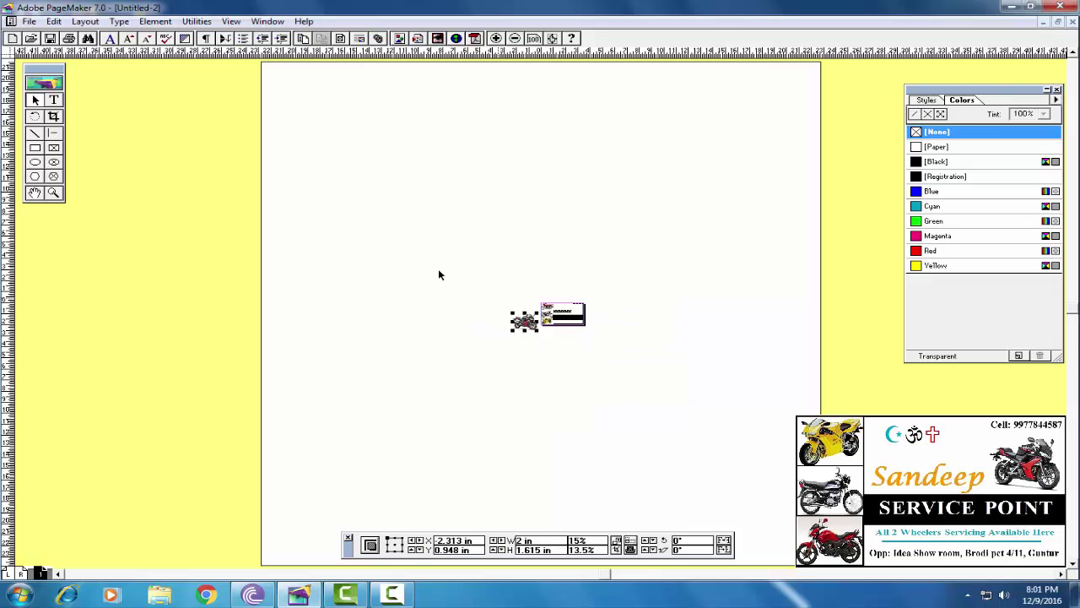
pyautogui.rightClick(438, 270)
pyautogui.click(463, 354)
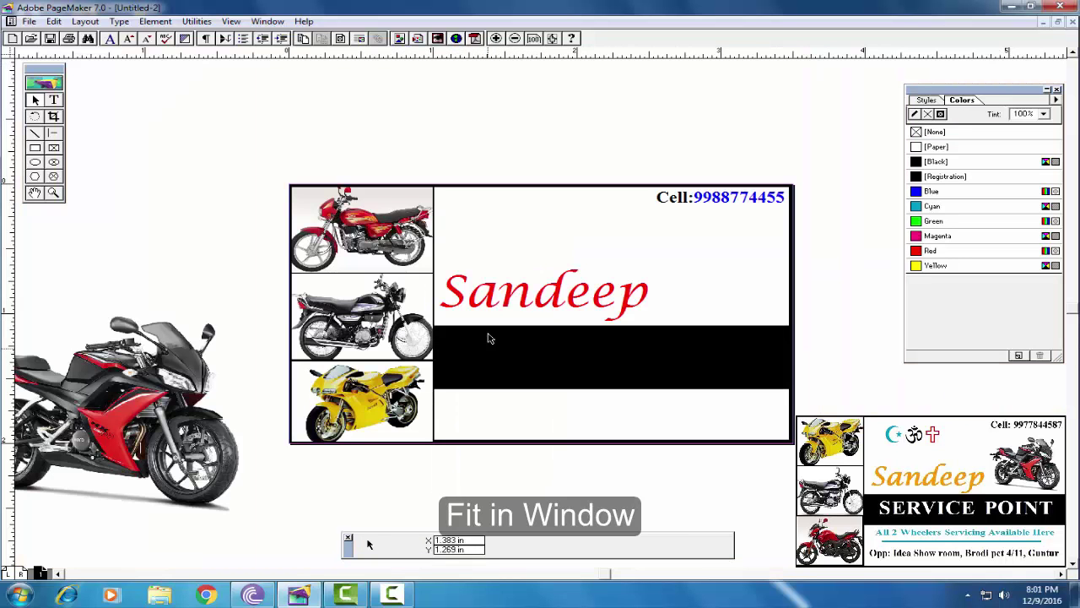
# Move the bike photo to the card's top-right beside Sandeep, resized to about 1.019 x 0.828 in
pyautogui.click(141, 397)
pyautogui.moveTo(140, 397); pyautogui.dragTo(667, 253)
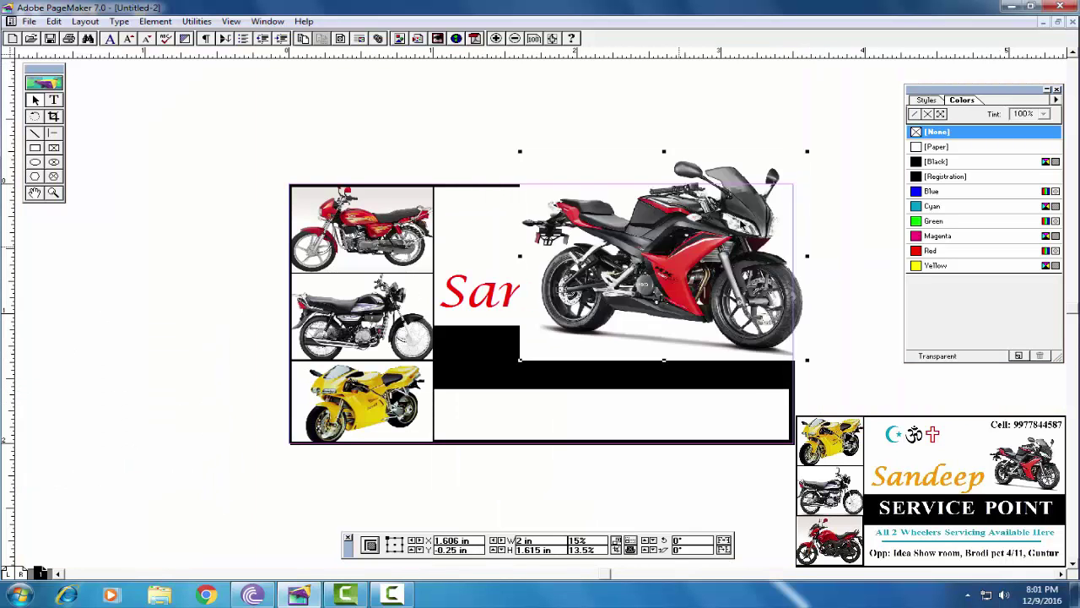
pyautogui.moveTo(807, 153); pyautogui.dragTo(706, 259)
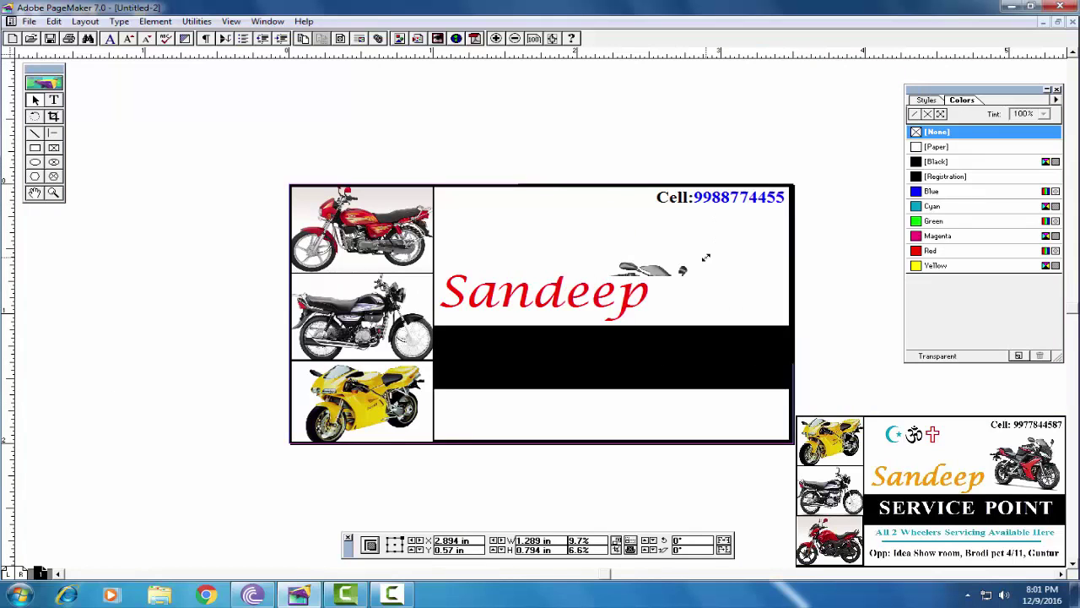
pyautogui.moveTo(645, 307); pyautogui.dragTo(721, 270)
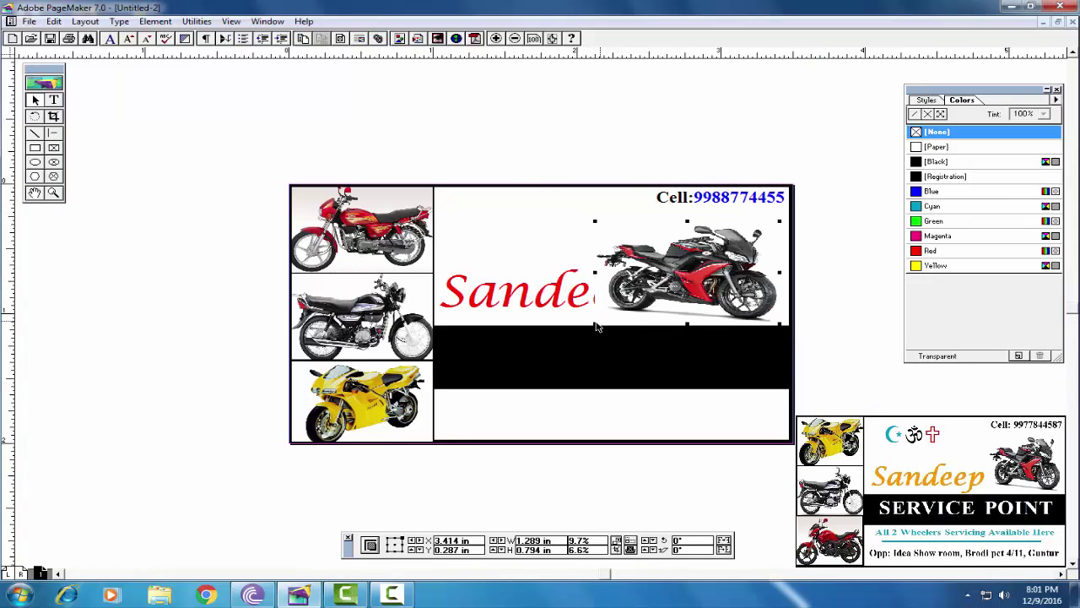
pyautogui.moveTo(598, 327); pyautogui.dragTo(635, 315)
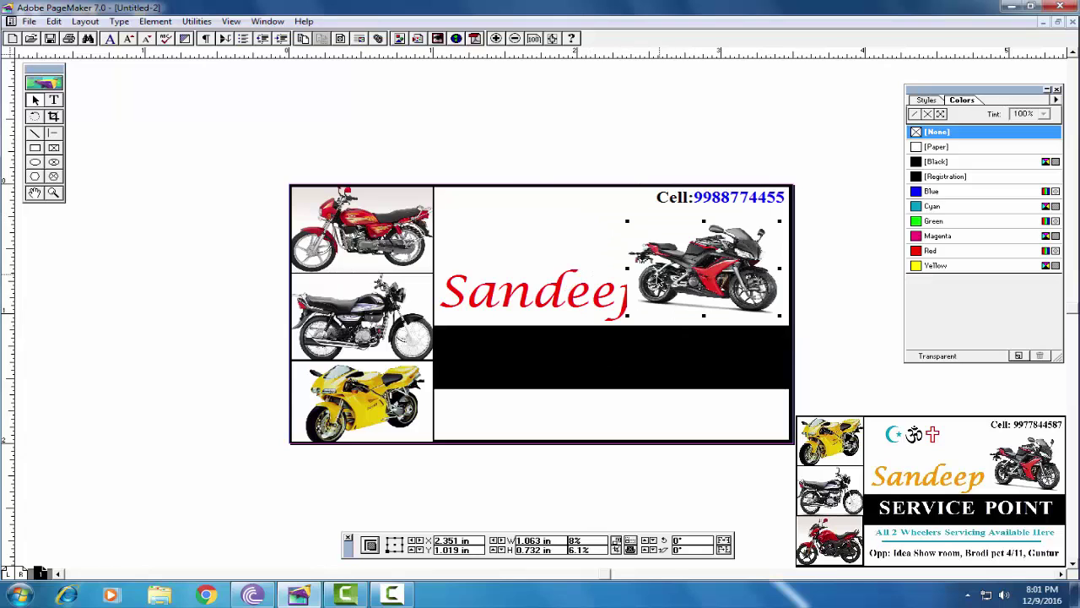
pyautogui.moveTo(628, 223); pyautogui.dragTo(624, 213)
pyautogui.moveTo(667, 253); pyautogui.dragTo(677, 262)
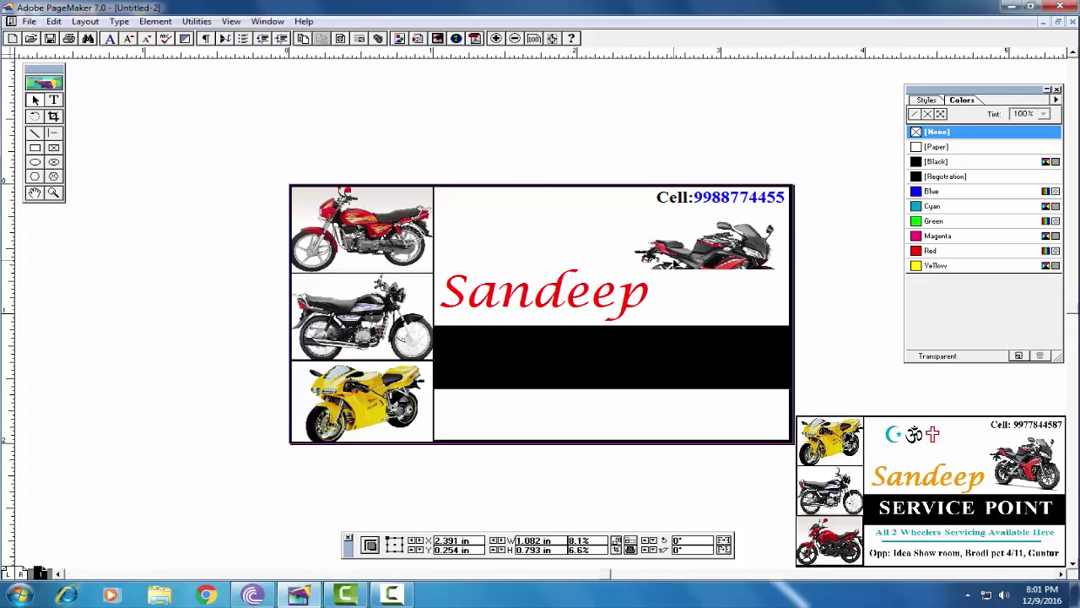
pyautogui.click(540, 295)
pyautogui.click(706, 275)
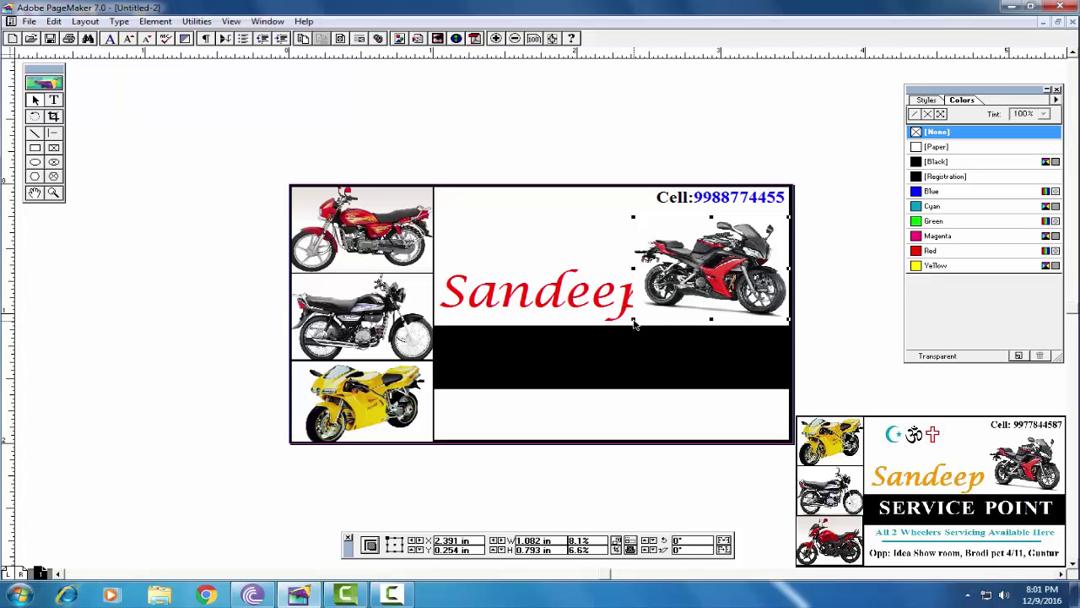
pyautogui.moveTo(634, 321); pyautogui.dragTo(644, 327)
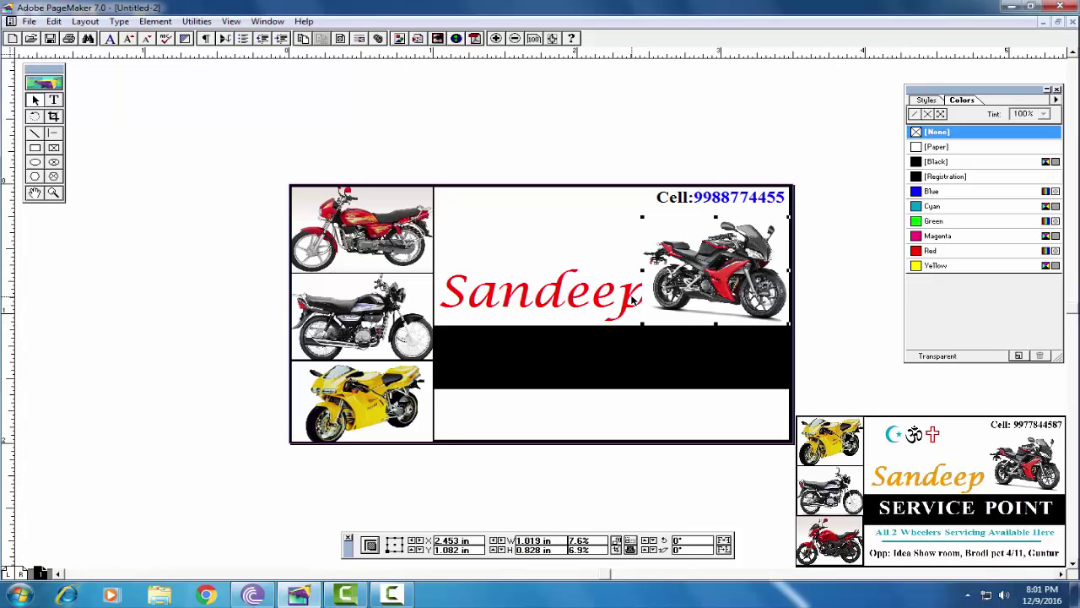
pyautogui.click(524, 296)
# Bring the red Sandeep name in front of the bike photo with Arrange > Bring to Front
pyautogui.click(155, 21)
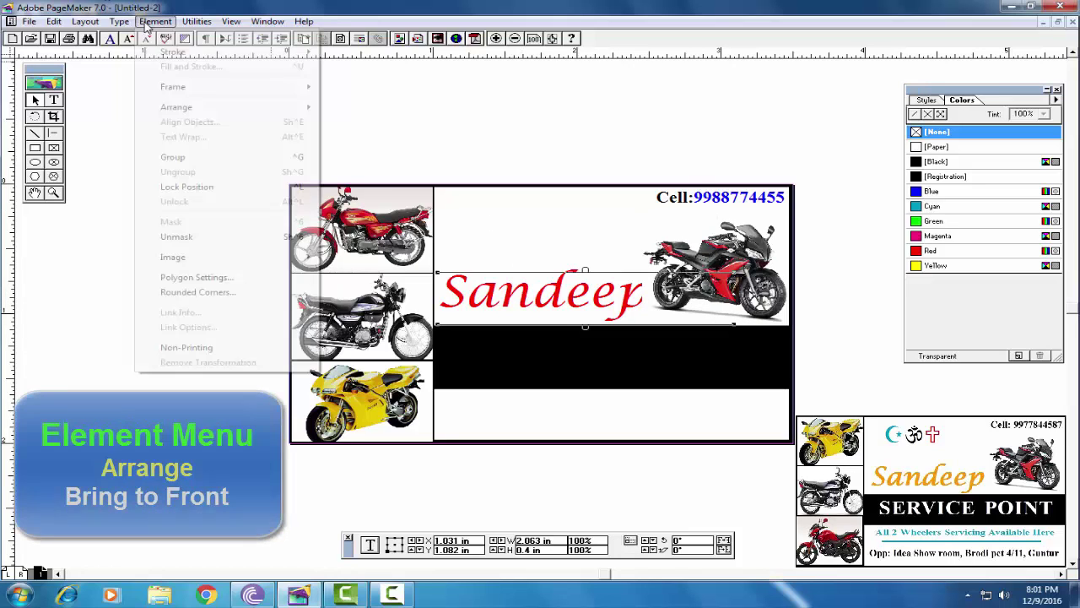
pyautogui.moveTo(179, 112)
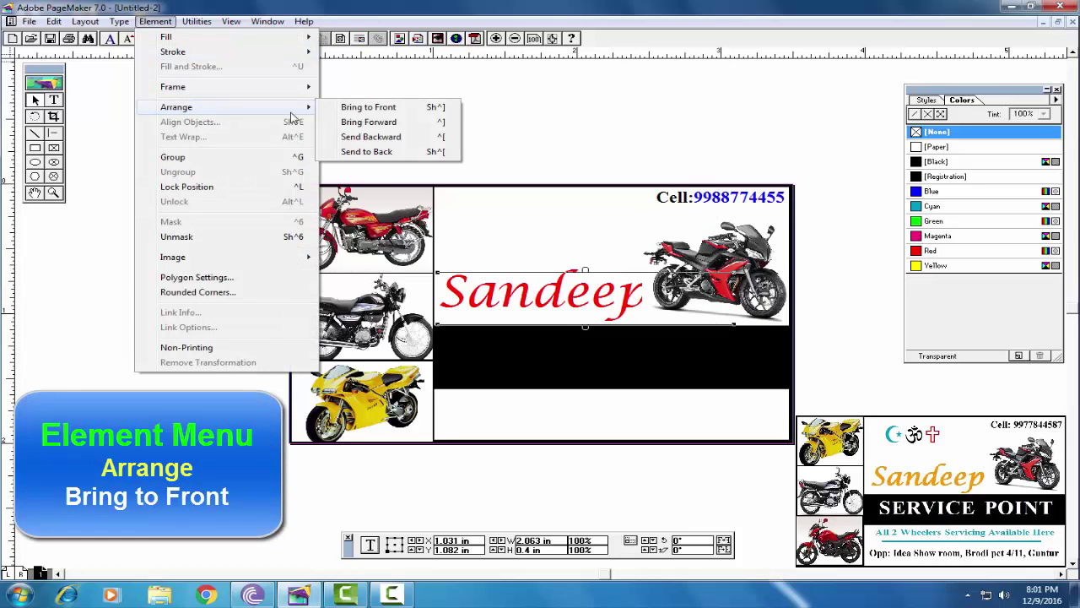
pyautogui.click(379, 107)
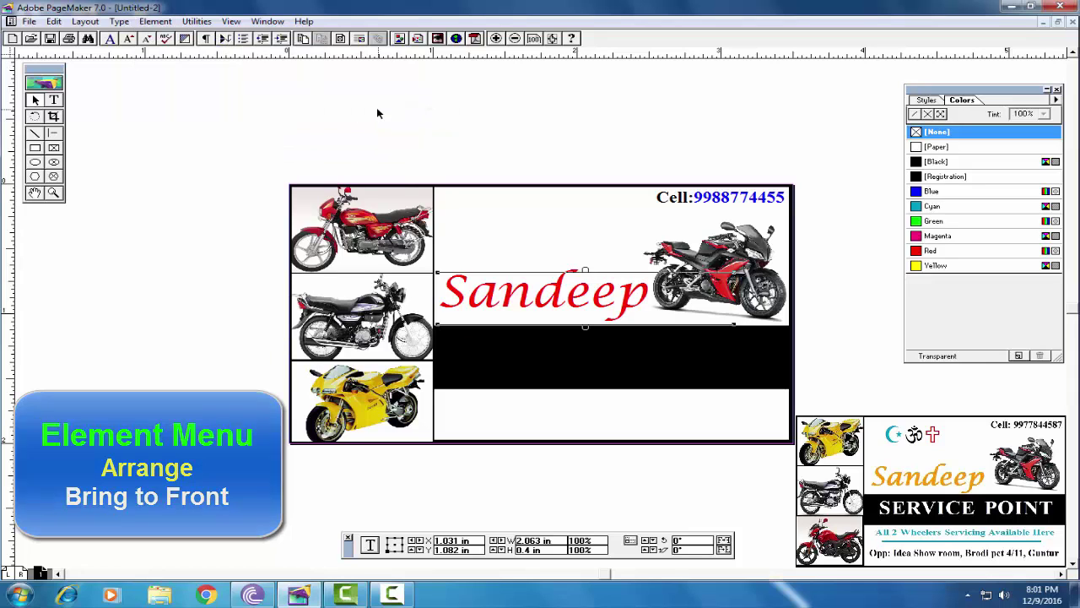
pyautogui.click(580, 240)
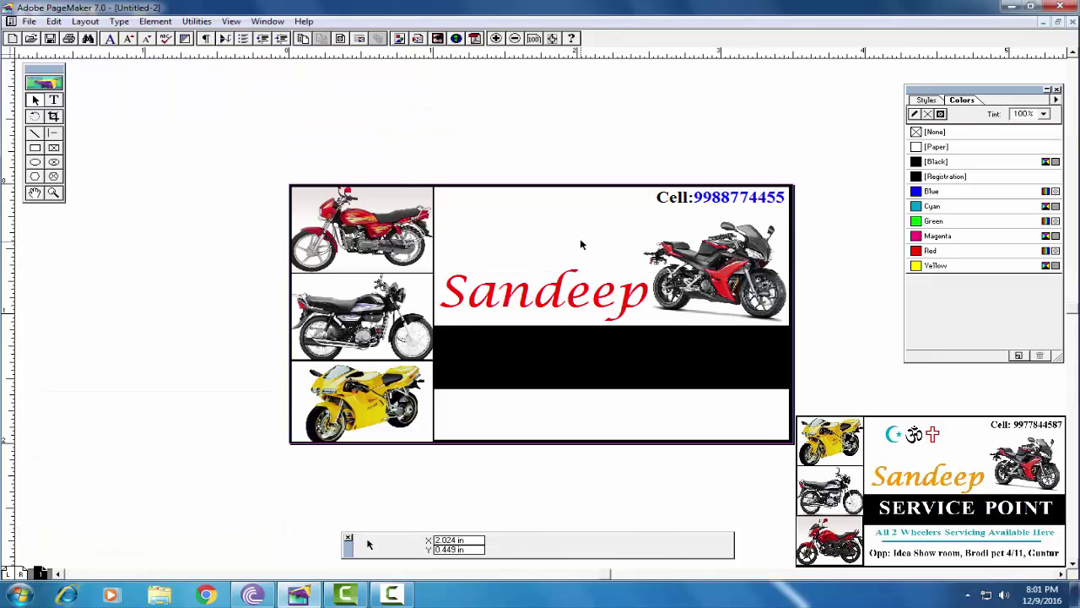
pyautogui.click(715, 263)
pyautogui.click(545, 141)
pyautogui.click(515, 368)
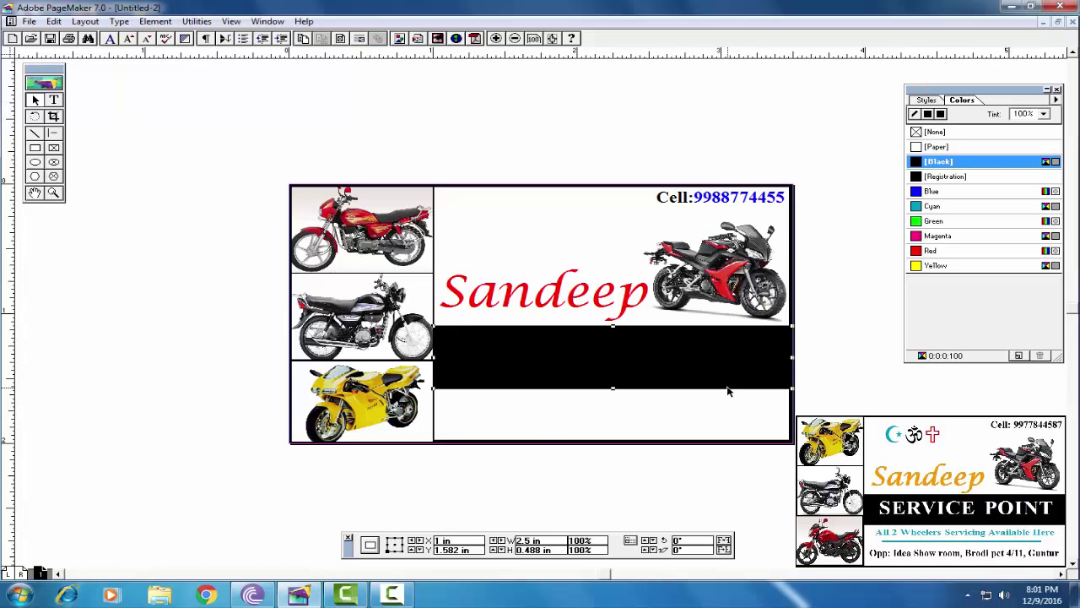
# Draw a text frame across the black bar set to 18 pt bold
pyautogui.click(53, 100)
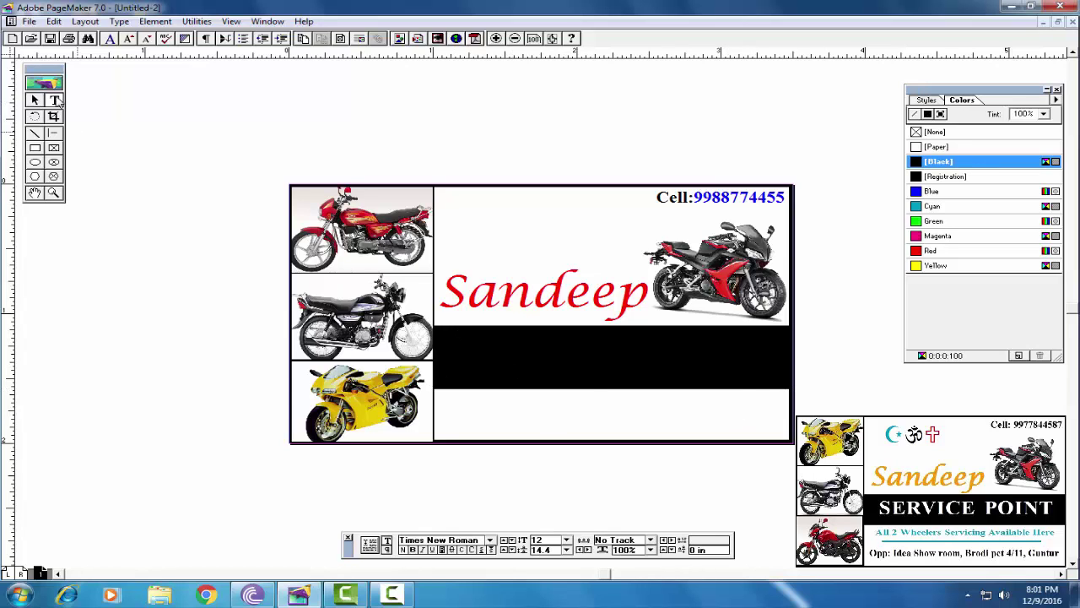
pyautogui.moveTo(448, 336); pyautogui.dragTo(781, 378)
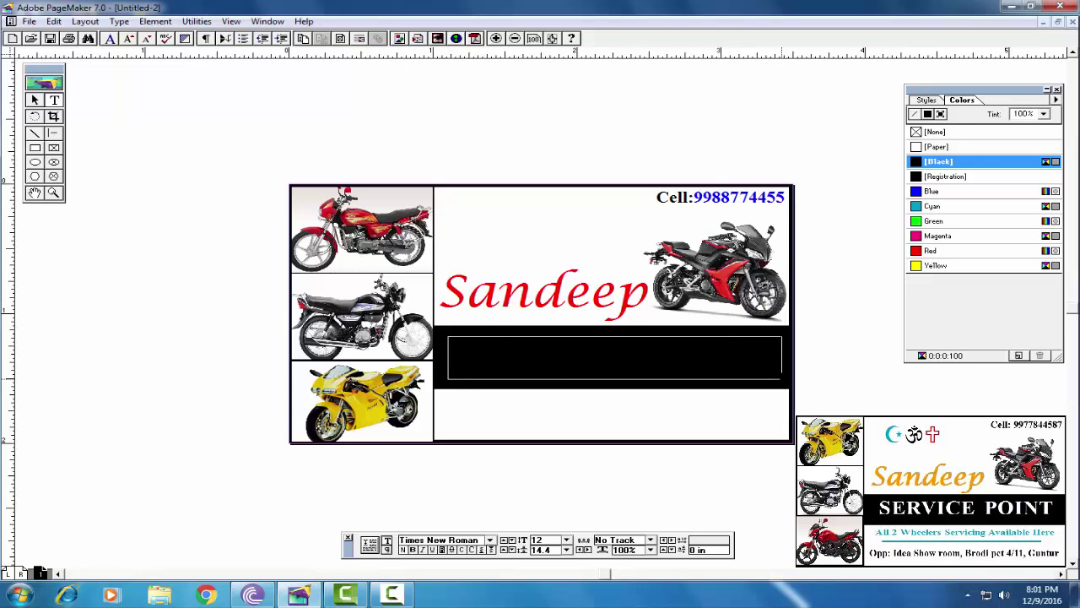
pyautogui.click(567, 540)
pyautogui.click(540, 502)
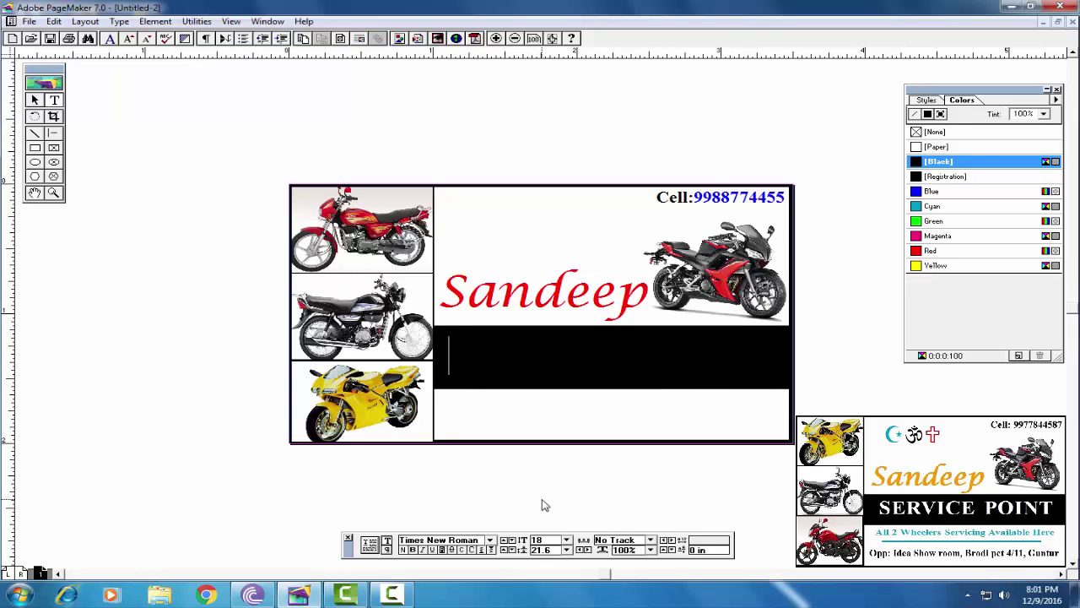
pyautogui.click(412, 550)
# Colour the bar text Paper white and finish typing SERVICE POINT
pyautogui.click(936, 149)
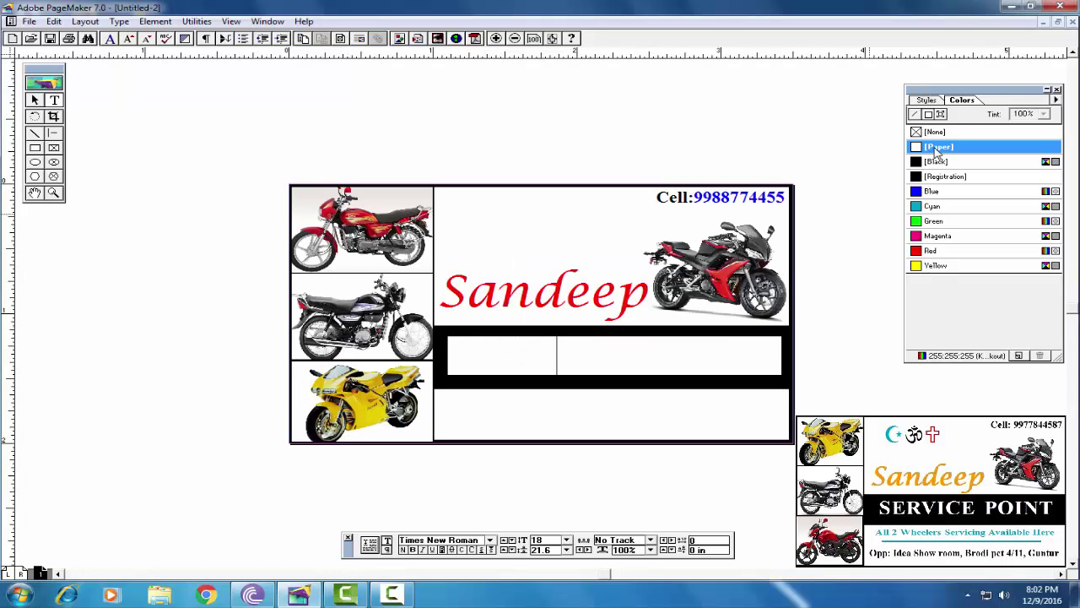
pyautogui.hotkey('ctrl', '-')
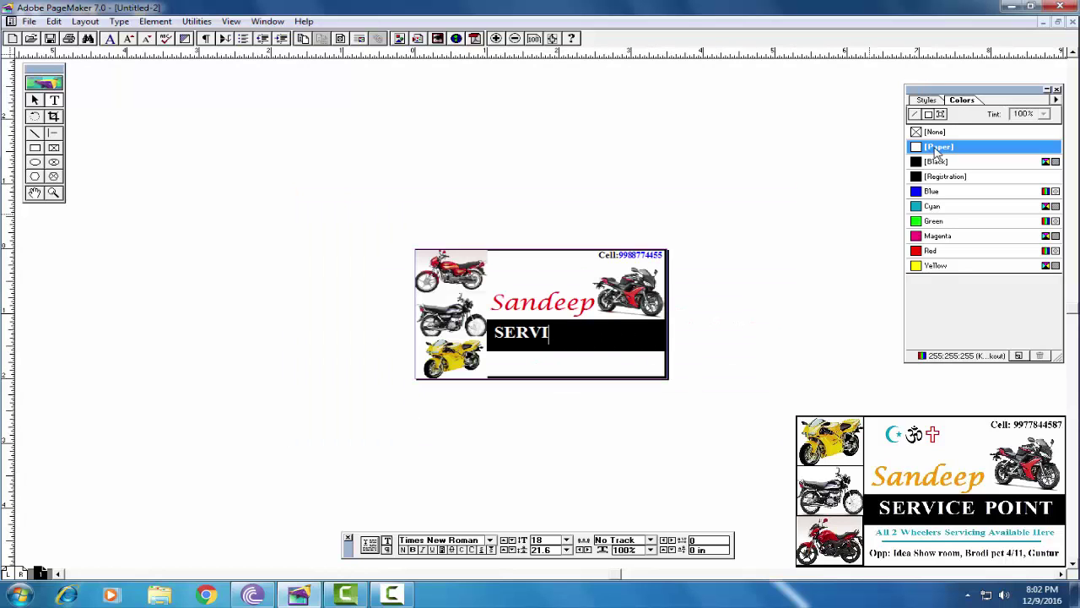
pyautogui.write('CE PO')
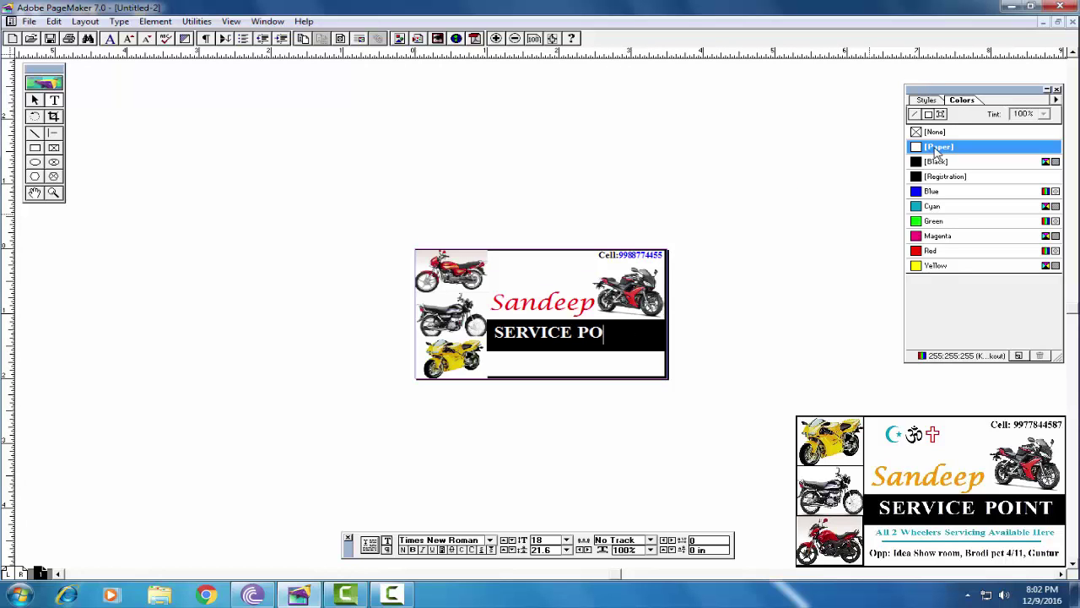
pyautogui.write('INT')
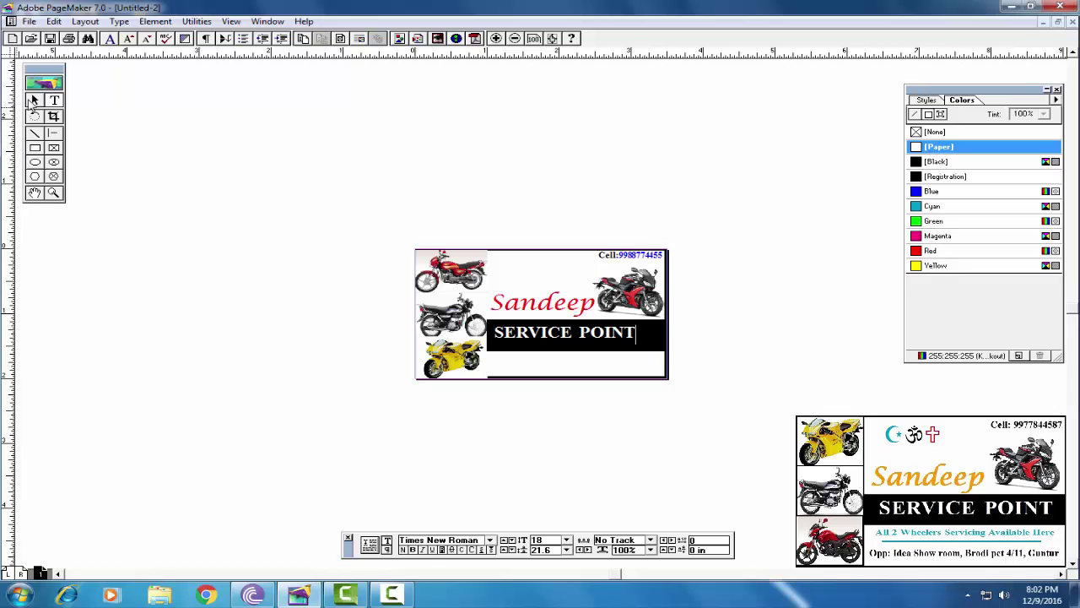
pyautogui.click(35, 100)
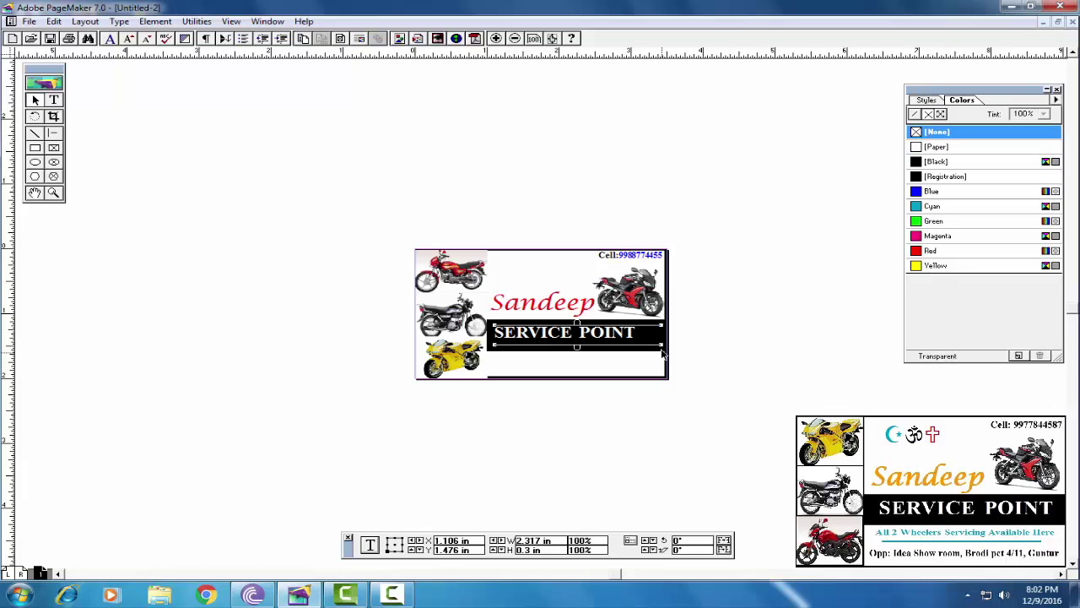
# Force-justify SERVICE POINT across the bar and remove the space between the words
pyautogui.click(53, 100)
pyautogui.moveTo(636, 332); pyautogui.dragTo(478, 334)
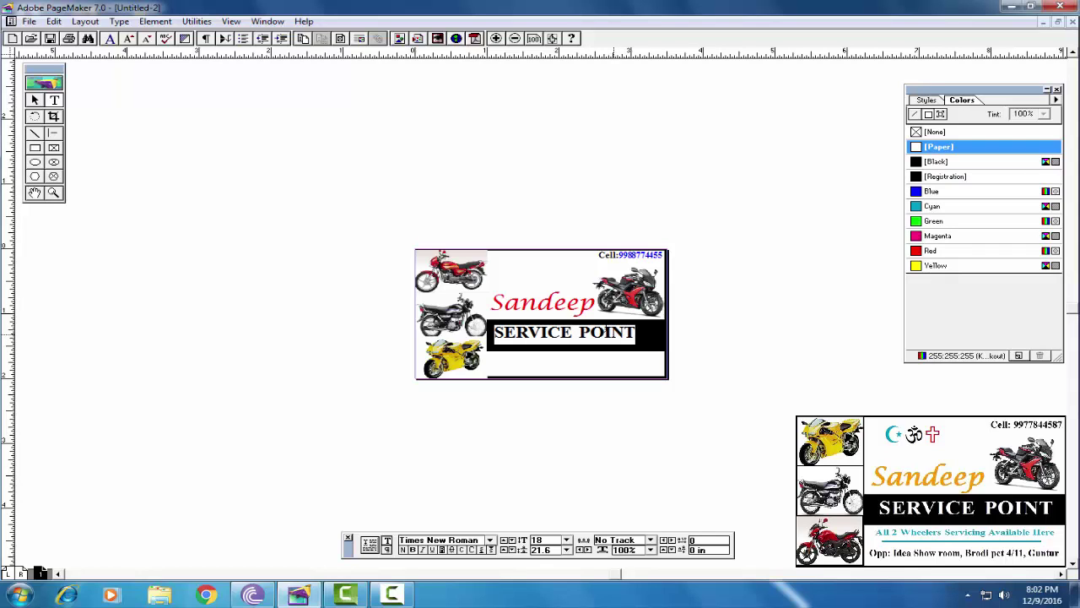
pyautogui.click(388, 549)
pyautogui.click(496, 550)
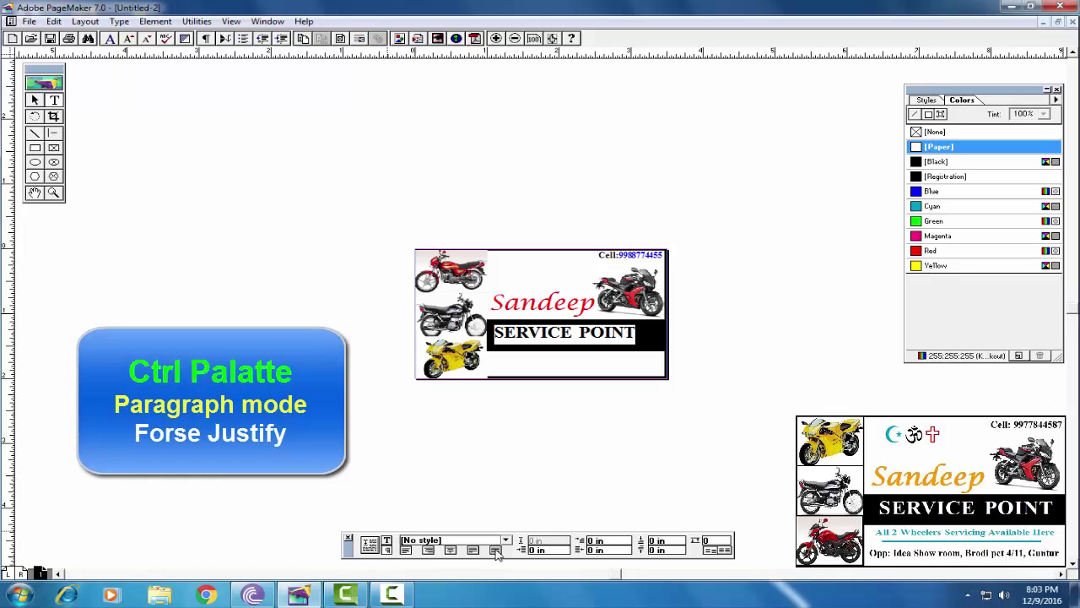
pyautogui.click(495, 550)
pyautogui.click(602, 336)
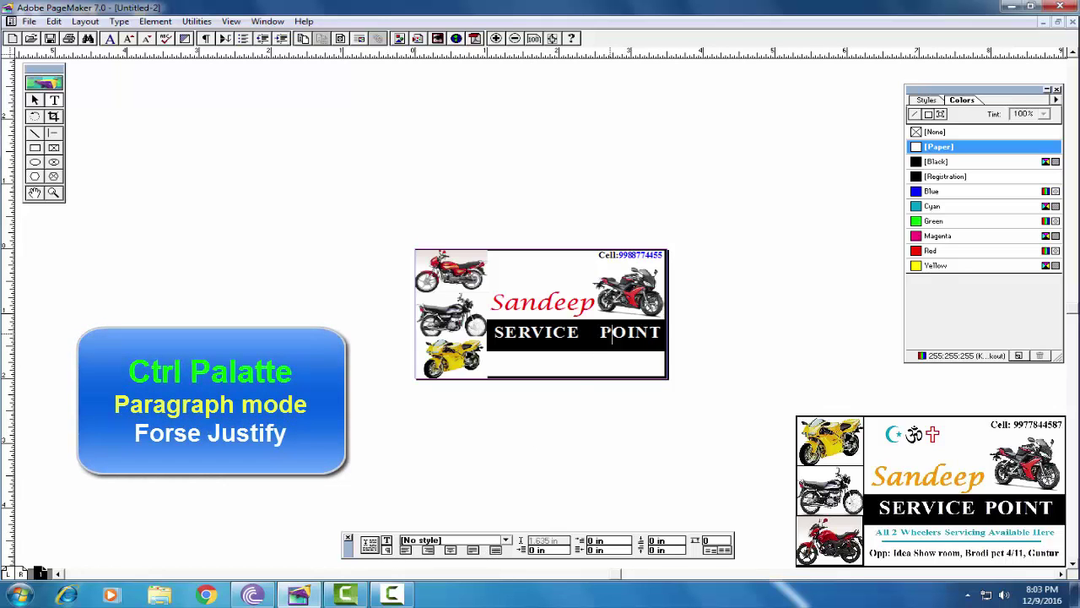
pyautogui.press('BackSpace')
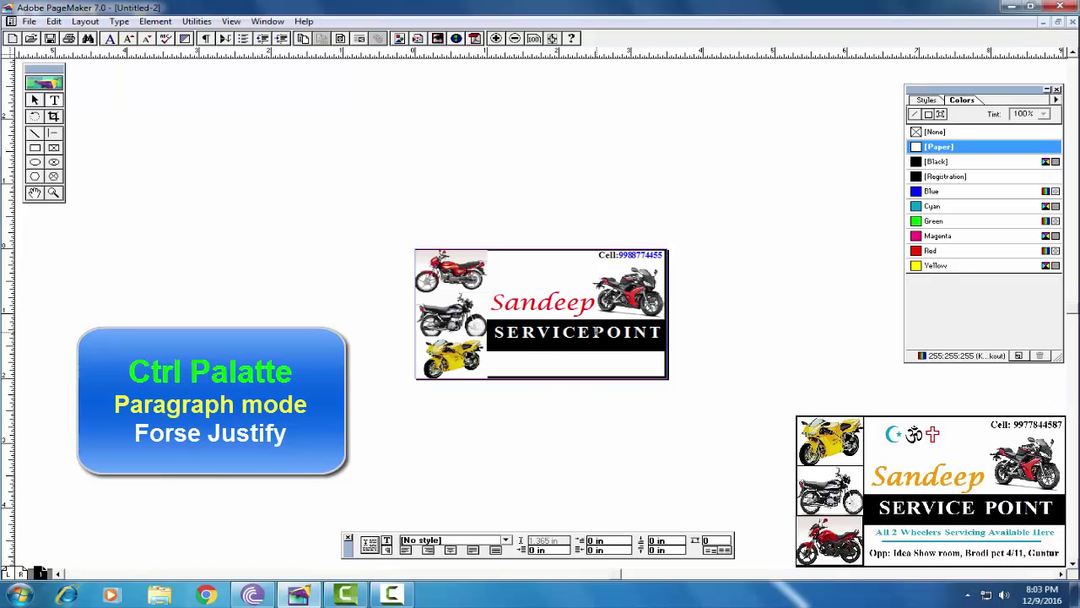
# Colour the word POINT yellow
pyautogui.moveTo(595, 331); pyautogui.dragTo(663, 334)
pyautogui.click(928, 266)
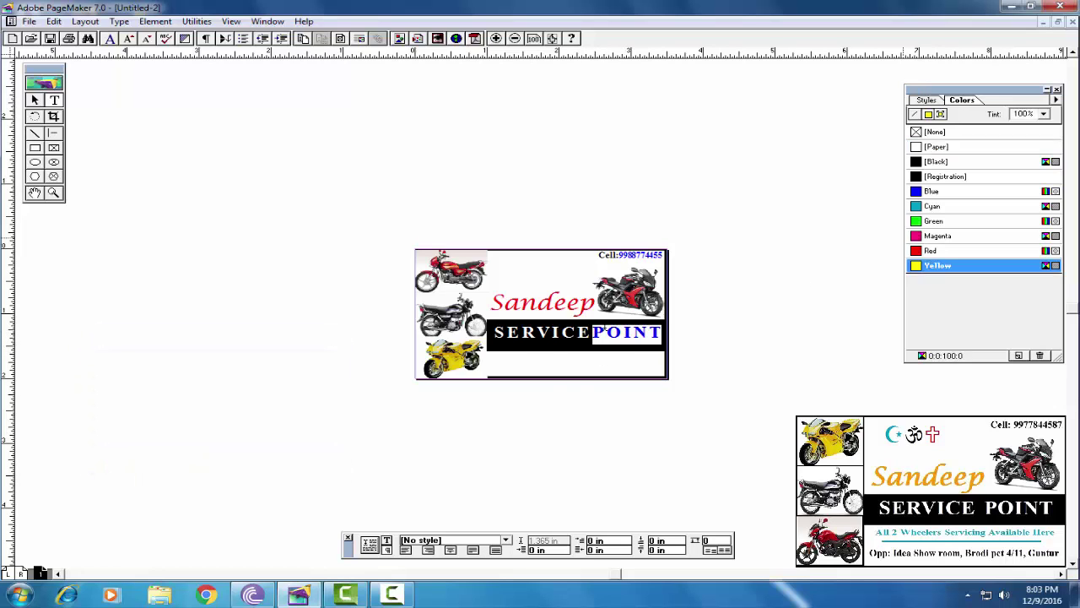
pyautogui.click(563, 334)
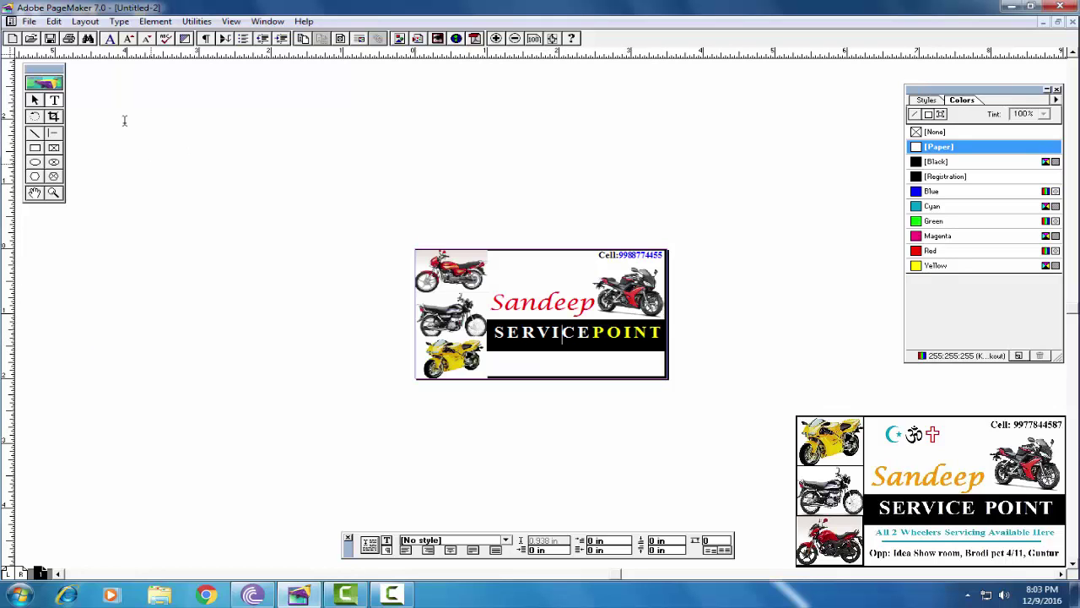
pyautogui.click(34, 100)
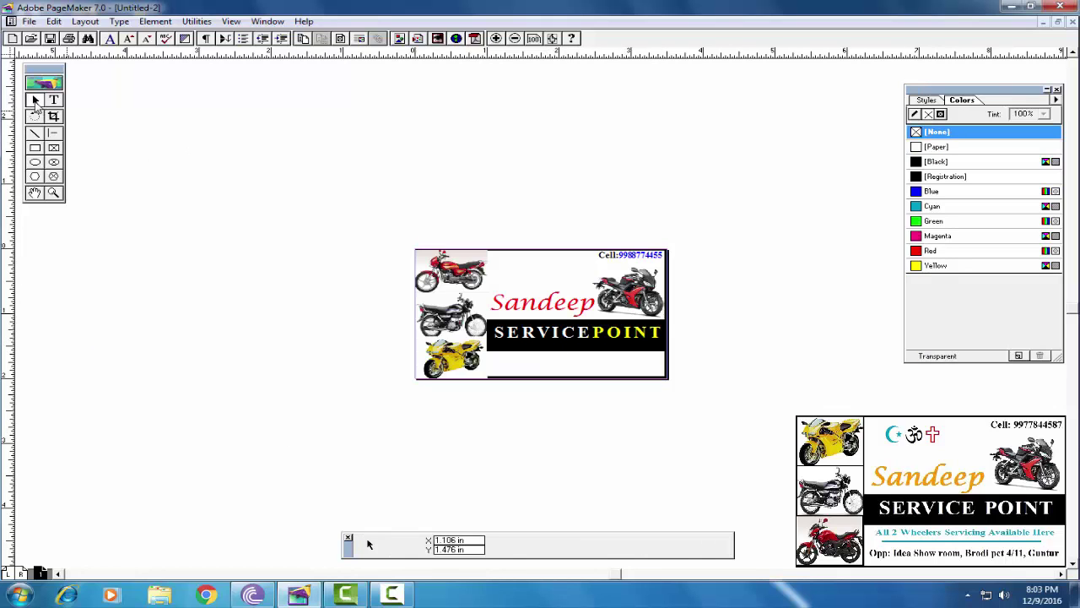
# Zoom in and raise the black bar's bottom edge slightly
pyautogui.hotkey('ctrl', '2')
pyautogui.click(605, 384)
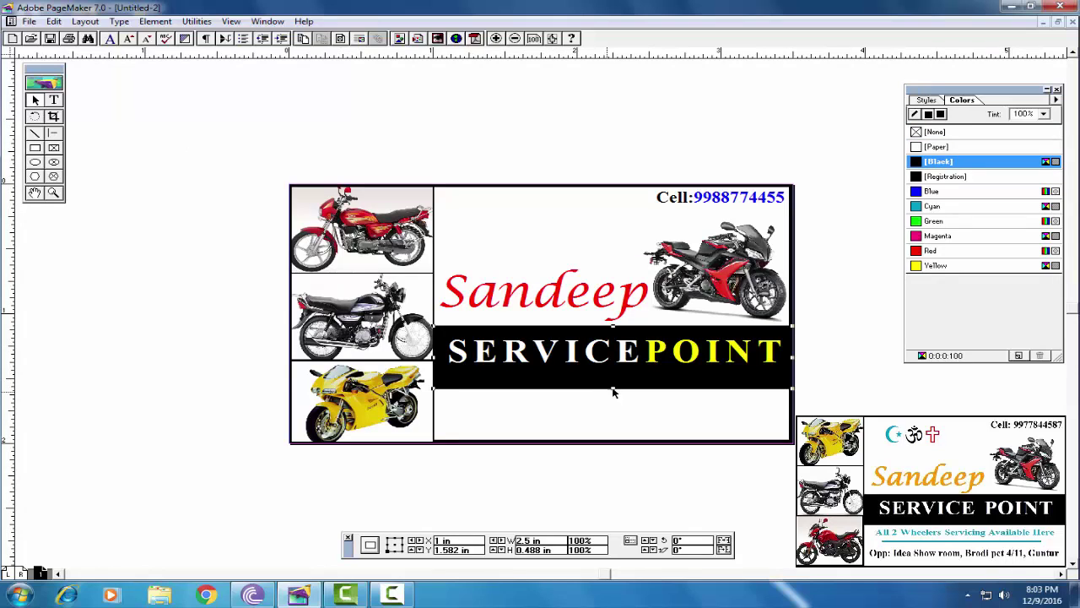
pyautogui.moveTo(614, 390); pyautogui.dragTo(613, 388)
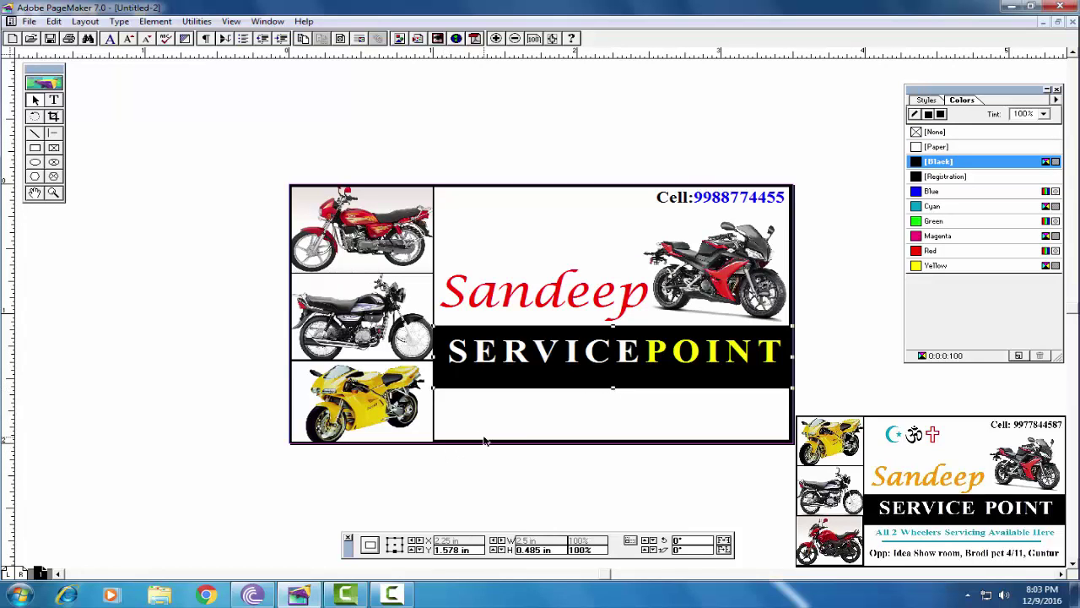
# Add an 8 pt frame below the bar reading 'ALL 2WHEELERS SERVICENG AVALIBLE HERE'
pyautogui.hotkey('shift', 'F4')
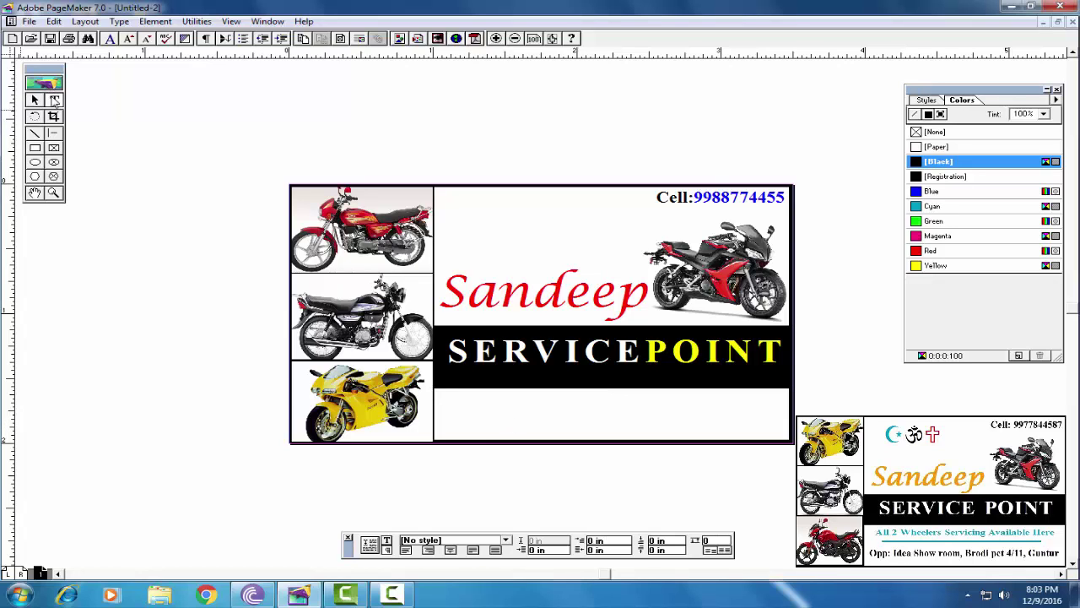
pyautogui.moveTo(439, 393); pyautogui.dragTo(781, 405)
pyautogui.click(386, 543)
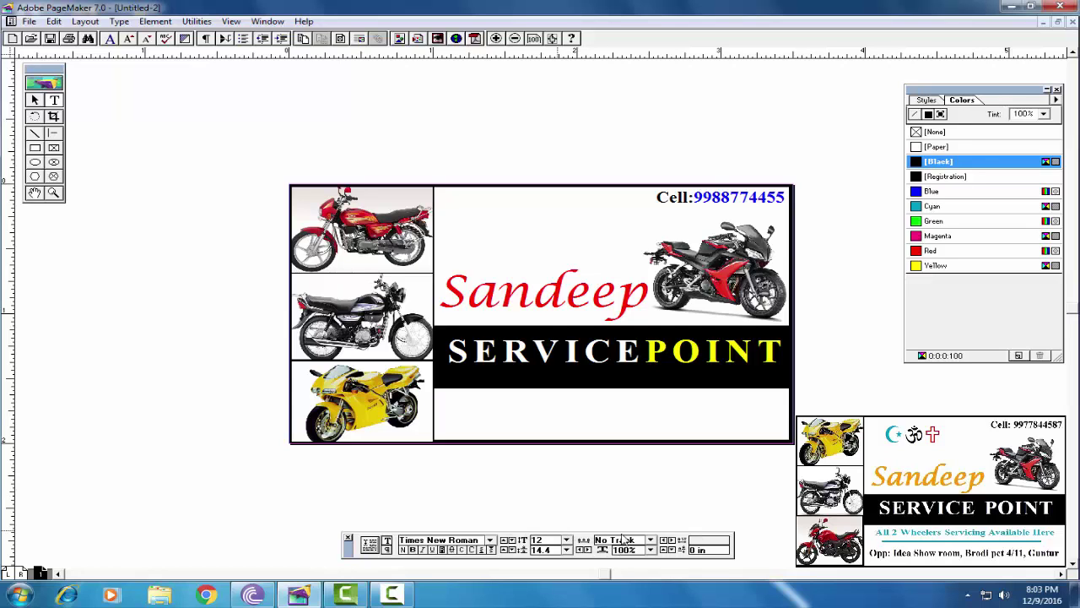
pyautogui.click(567, 540)
pyautogui.click(566, 488)
pyautogui.click(566, 488)
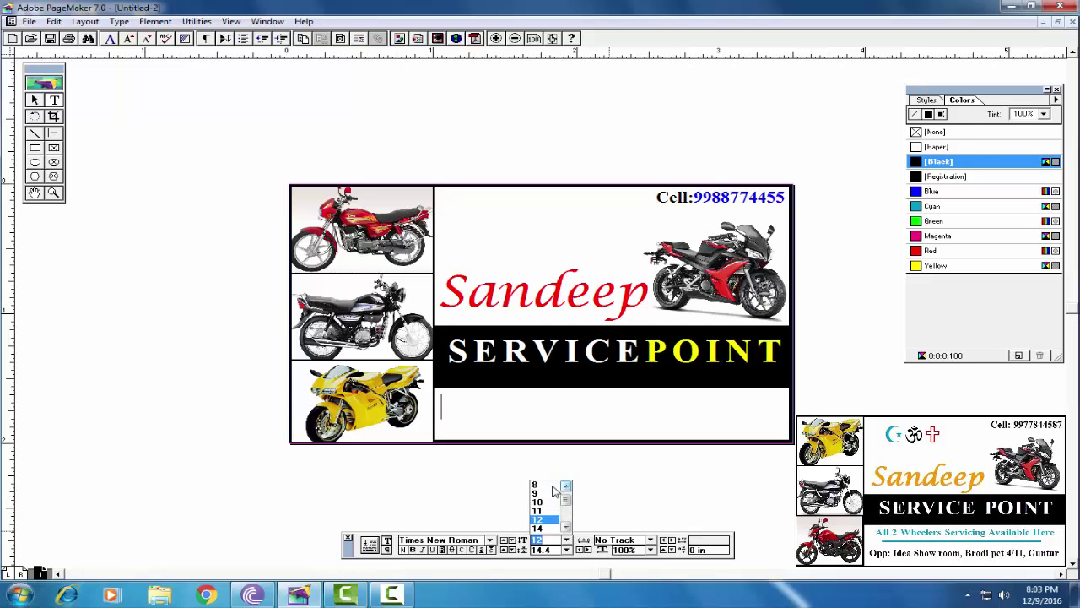
pyautogui.click(540, 488)
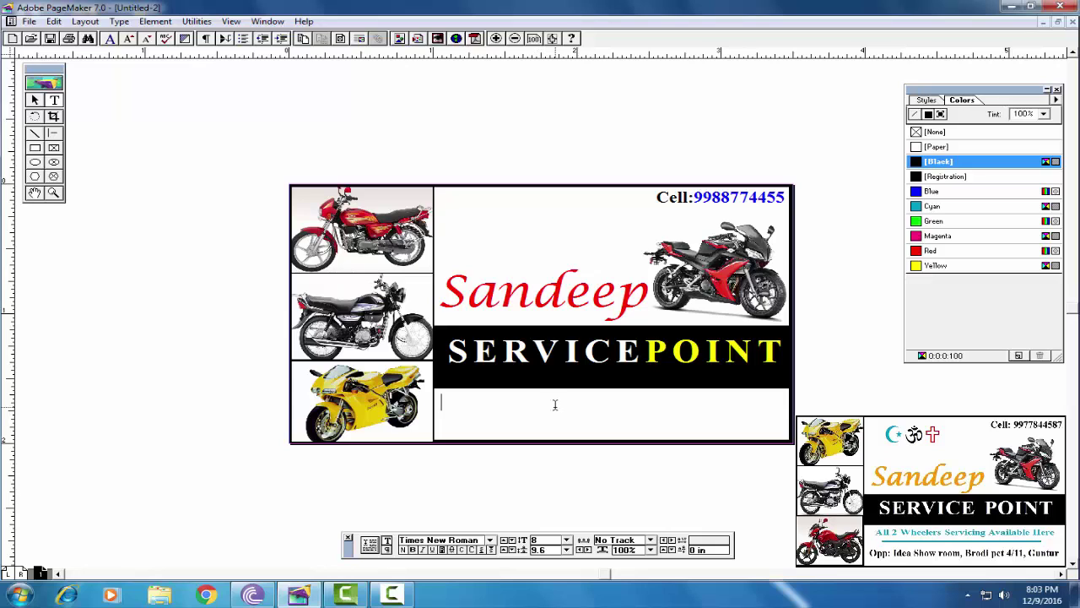
pyautogui.write('ALL 2WHEELERS')
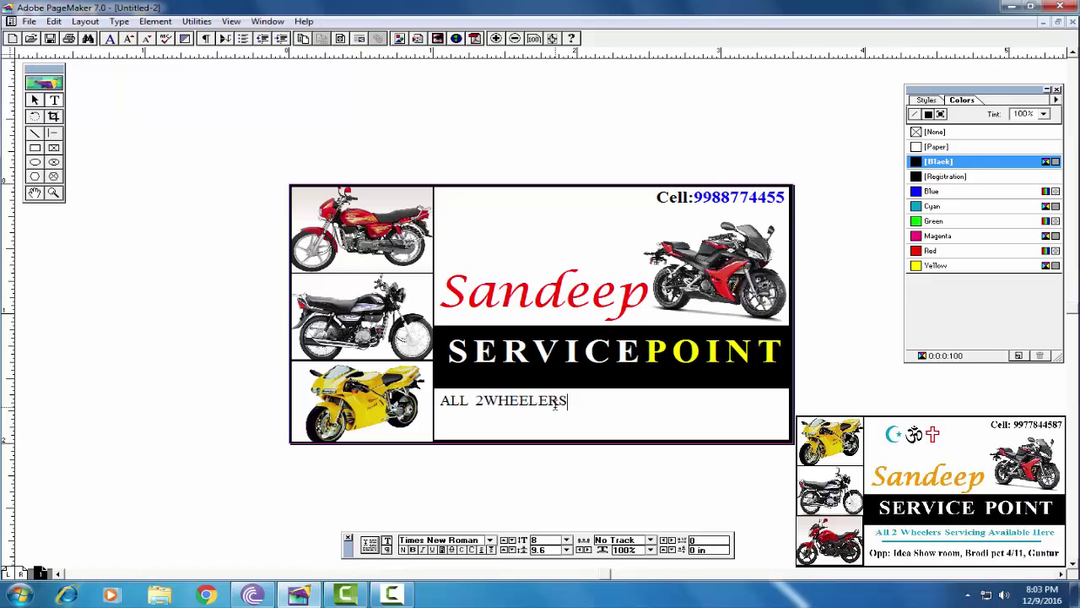
pyautogui.write(' SERVI')
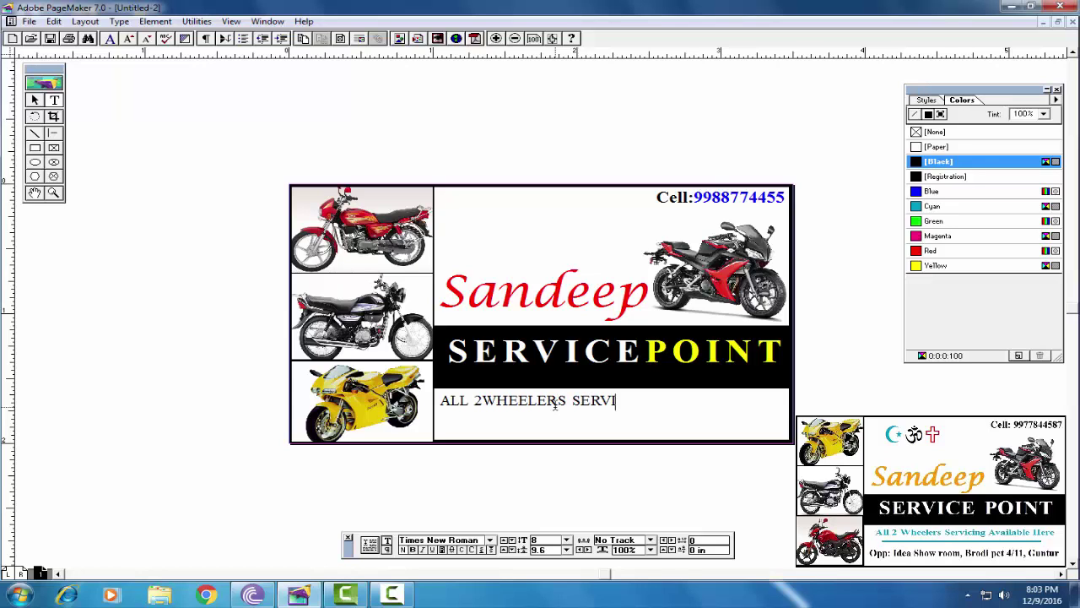
pyautogui.write('CENG AVA')
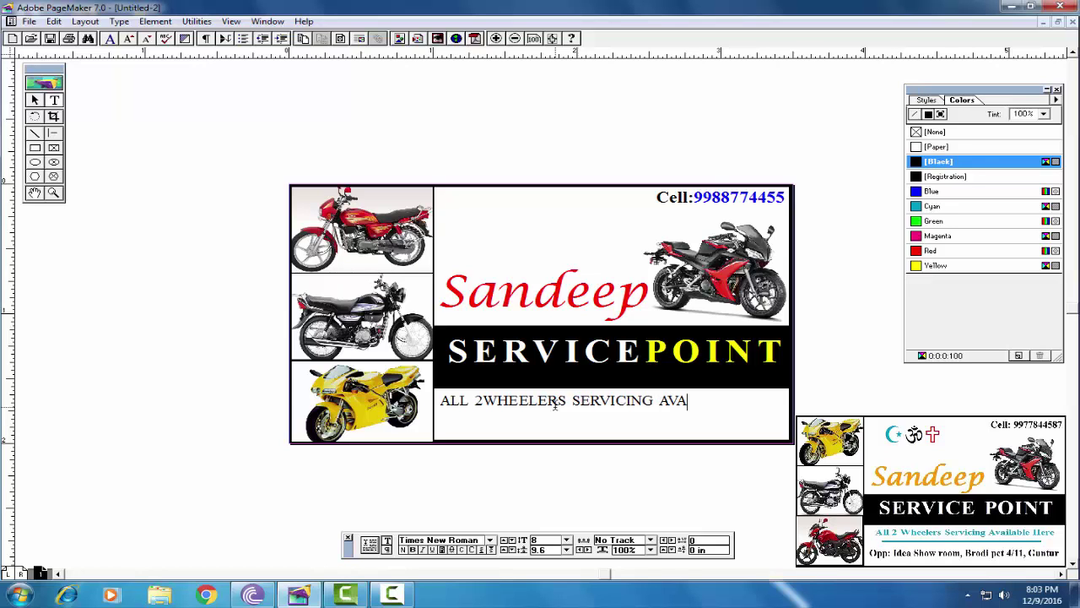
pyautogui.write('LIBLE')
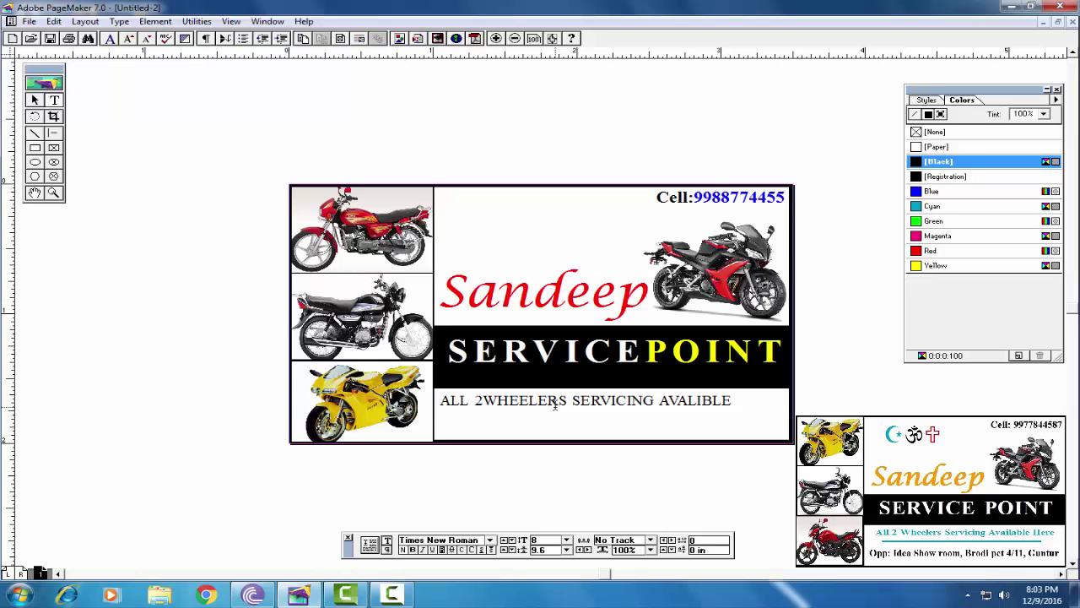
pyautogui.write(' HERE')
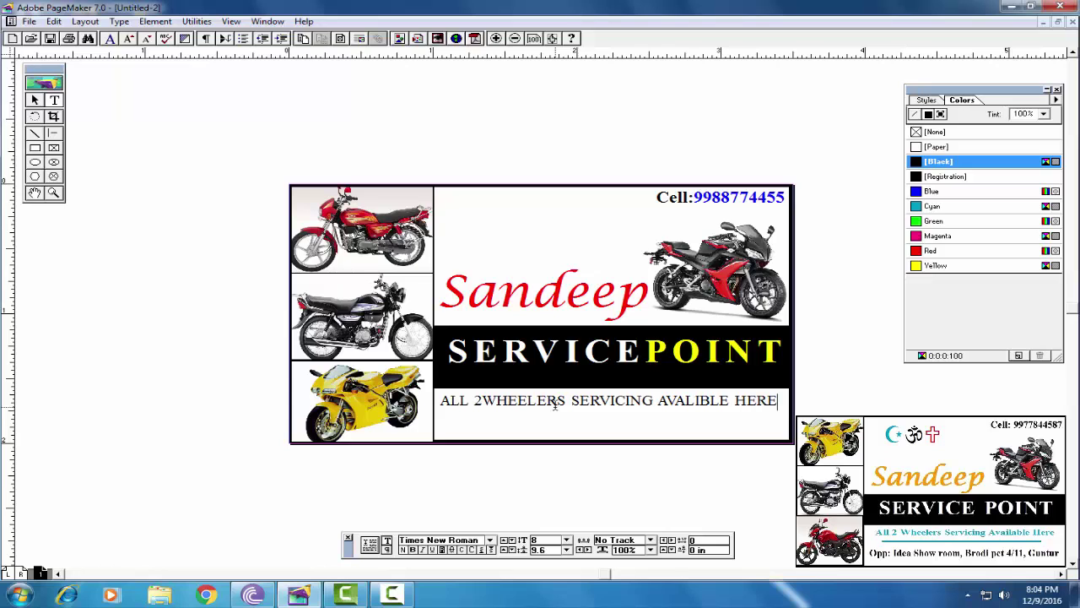
# Make the whole tagline blue and underlined
pyautogui.click(486, 400)
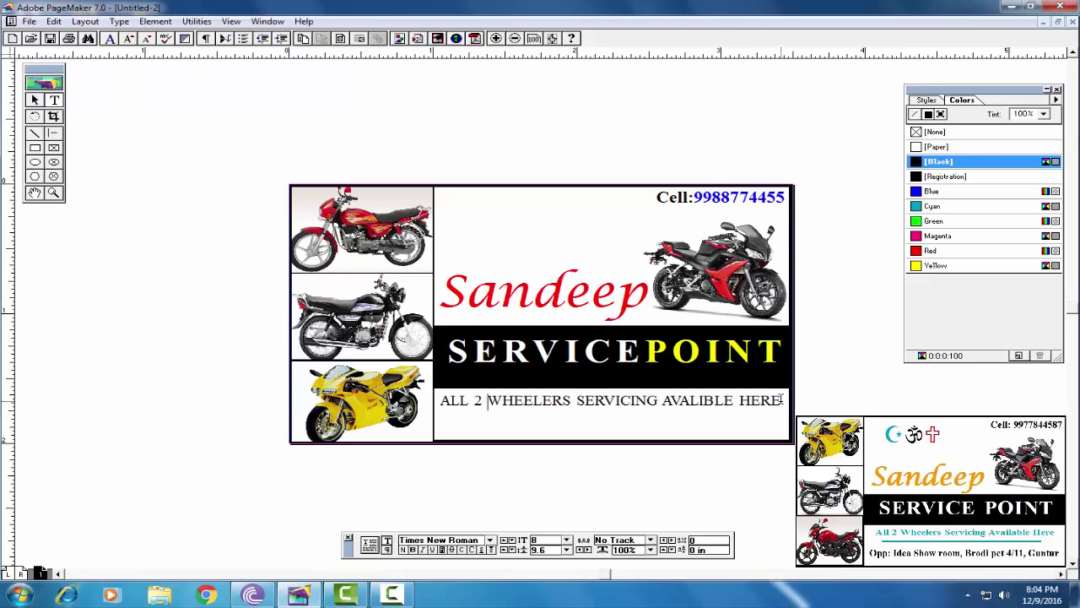
pyautogui.moveTo(782, 401); pyautogui.dragTo(439, 401)
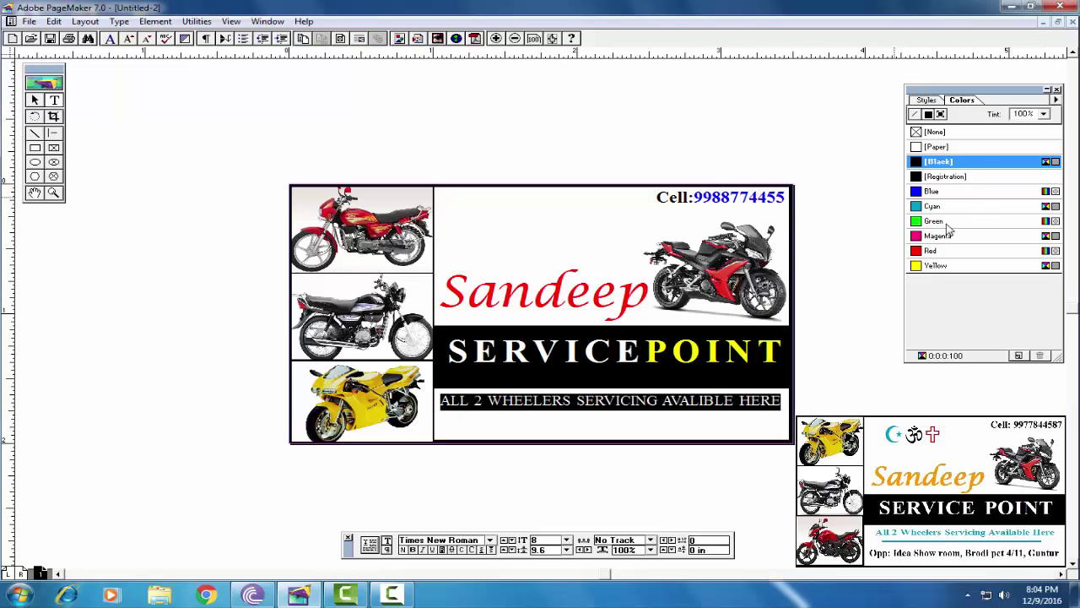
pyautogui.click(931, 191)
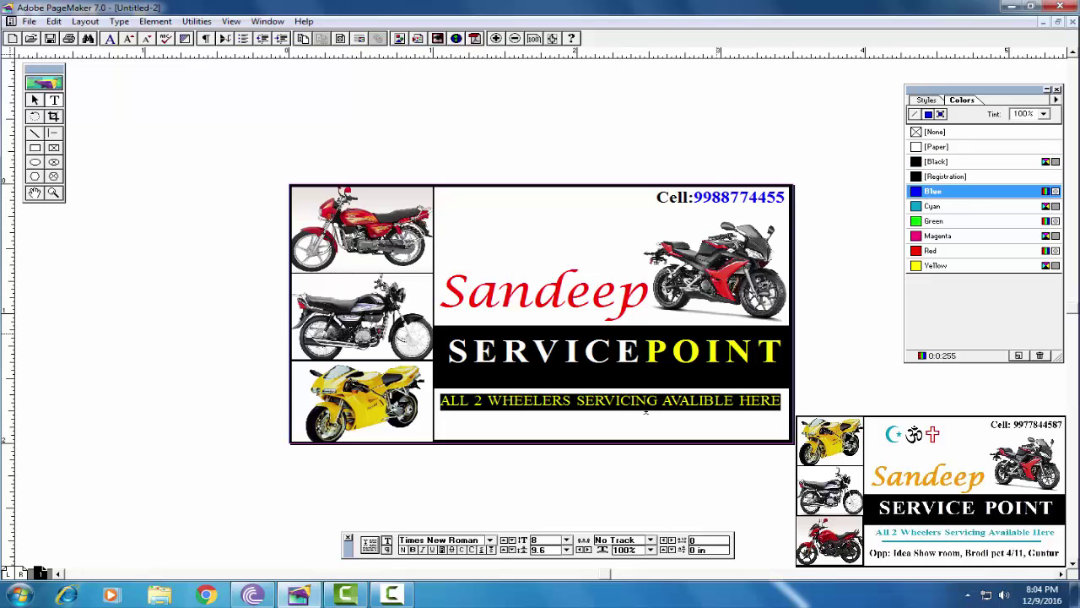
pyautogui.click(638, 422)
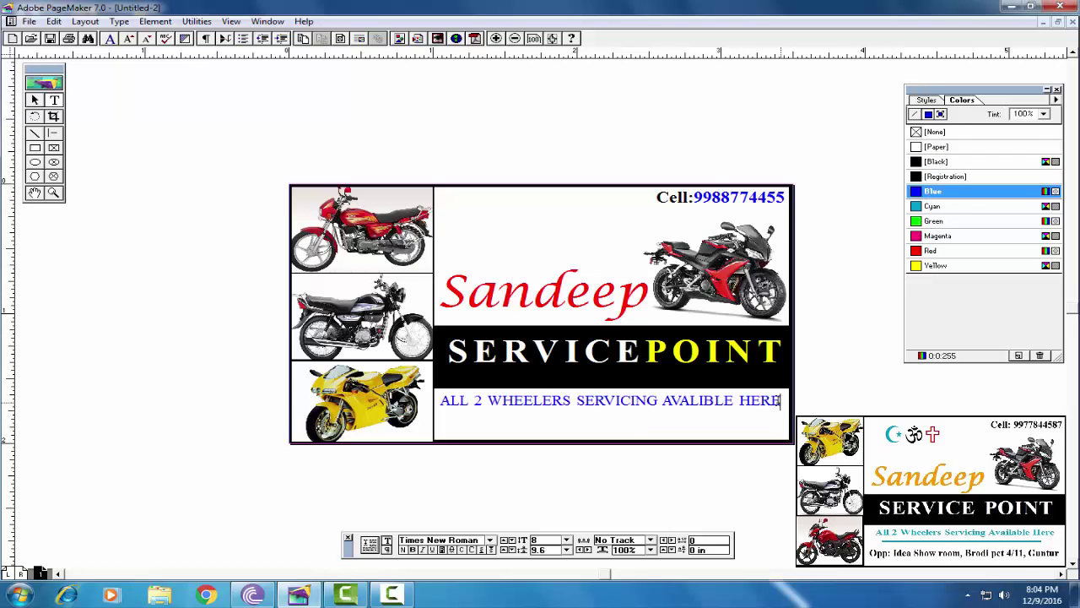
pyautogui.moveTo(780, 401); pyautogui.dragTo(440, 401)
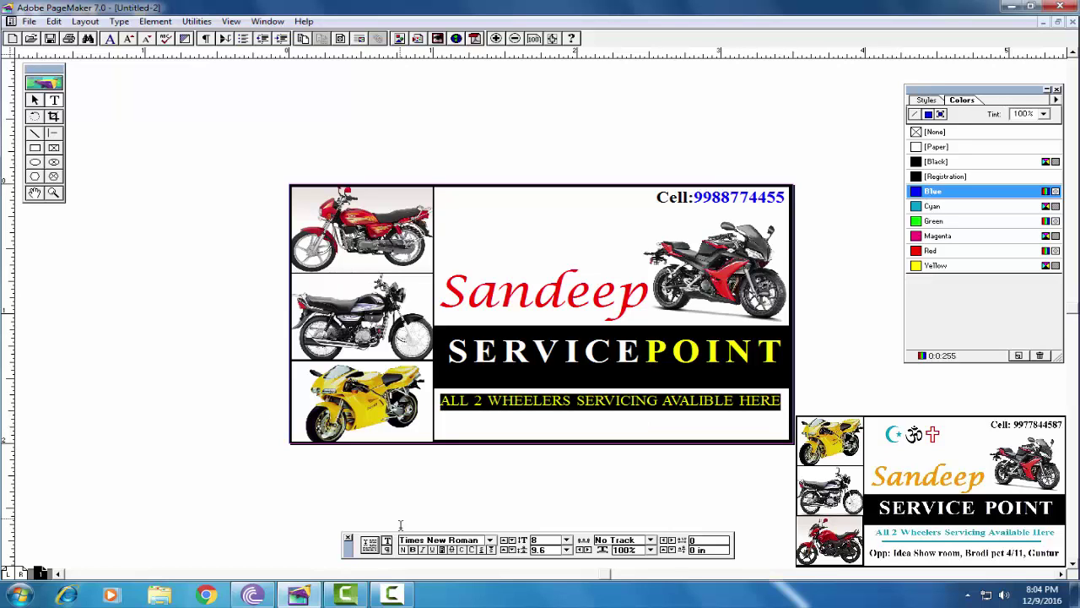
pyautogui.click(431, 550)
pyautogui.click(501, 400)
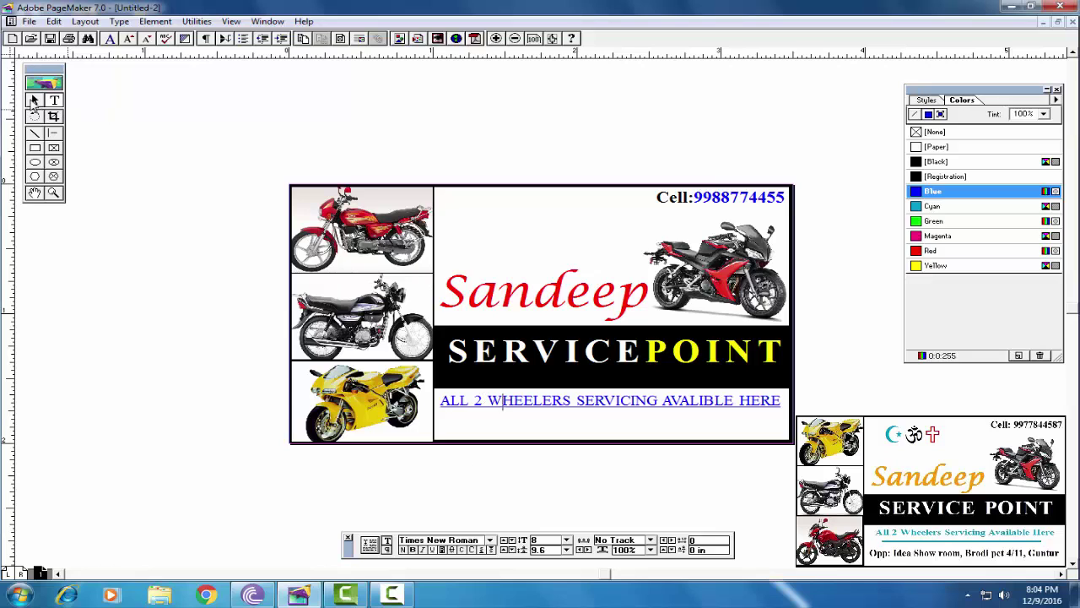
# Draw a new text frame below the tagline
pyautogui.click(33, 99)
pyautogui.click(54, 100)
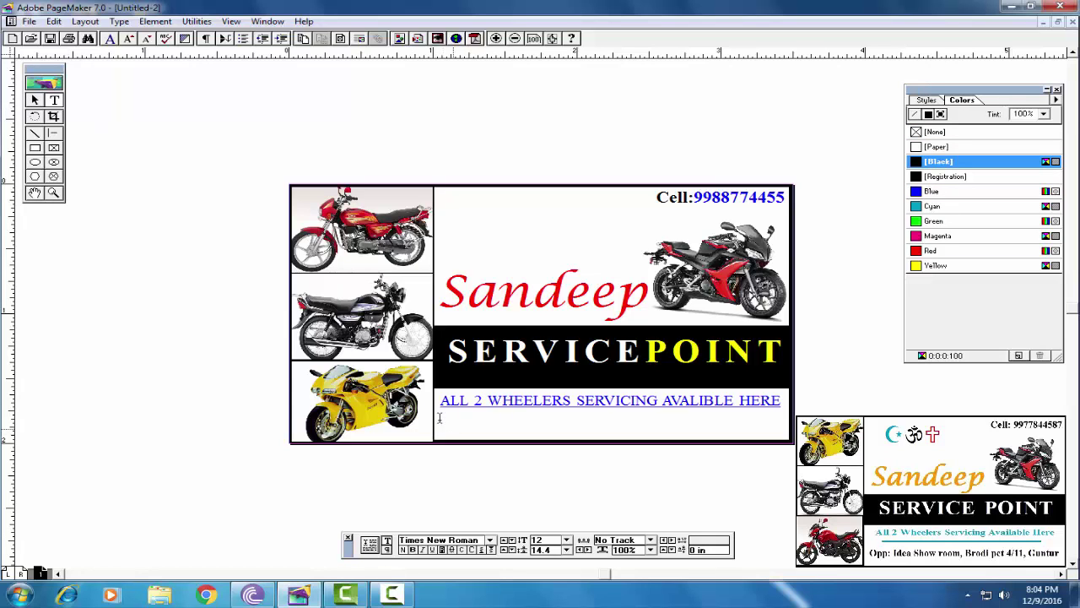
pyautogui.moveTo(439, 419); pyautogui.dragTo(785, 429)
# Set the size to 6 pt and type the shop's address line
pyautogui.click(566, 540)
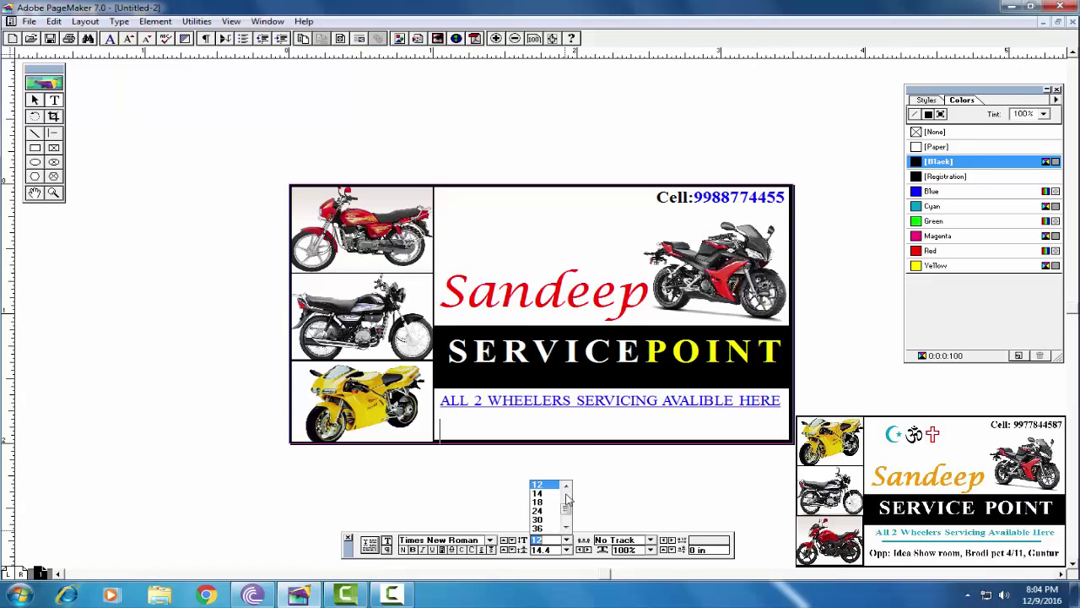
pyautogui.moveTo(566, 510); pyautogui.dragTo(566, 489)
pyautogui.click(537, 486)
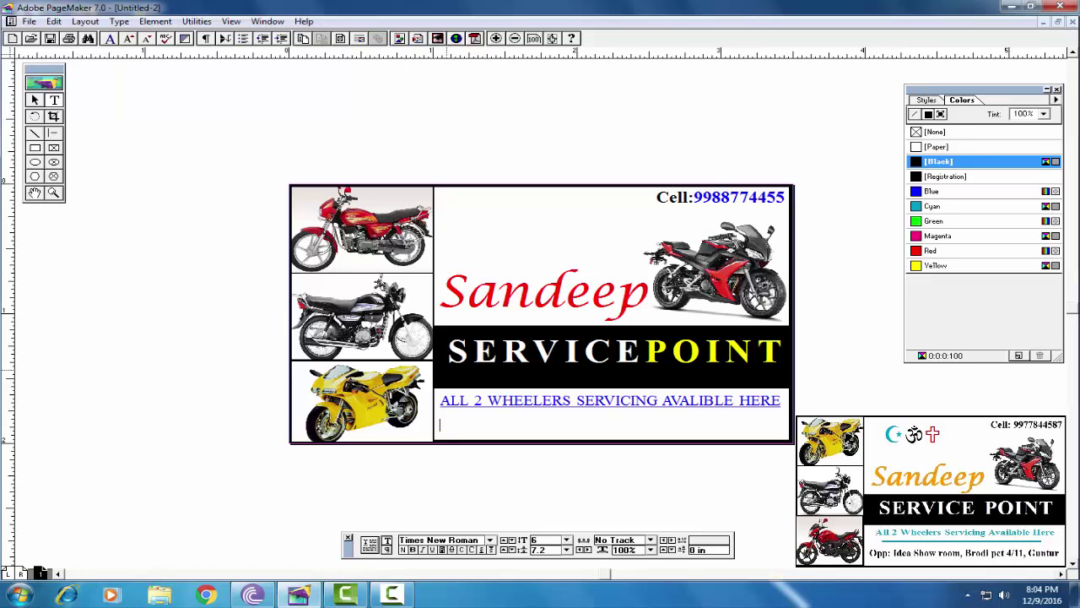
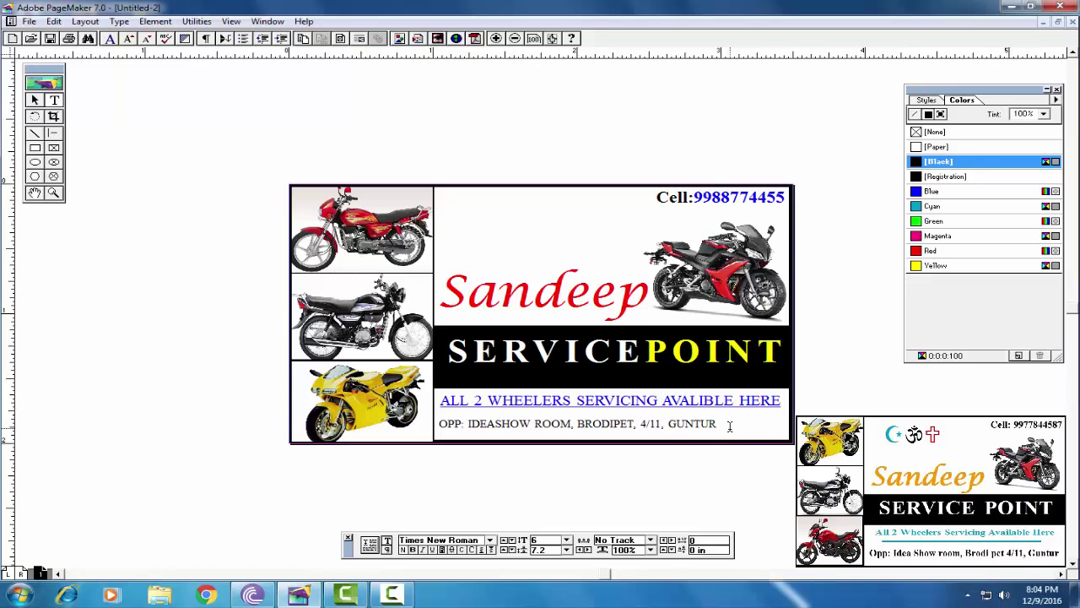
# Force-justify the address line so it spreads across the full box width
pyautogui.moveTo(722, 423); pyautogui.dragTo(424, 423)
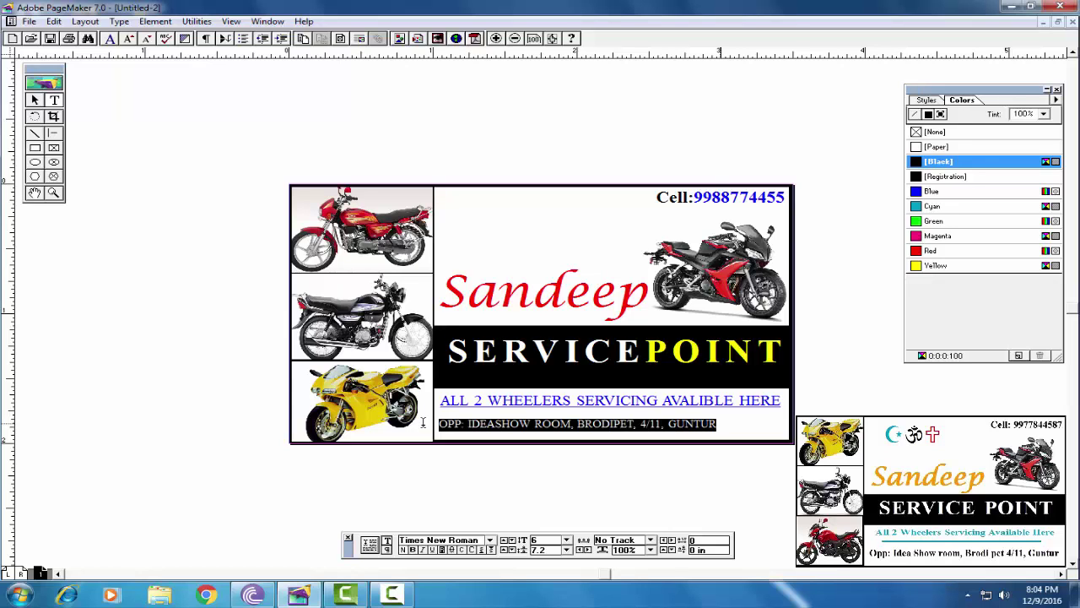
pyautogui.click(386, 549)
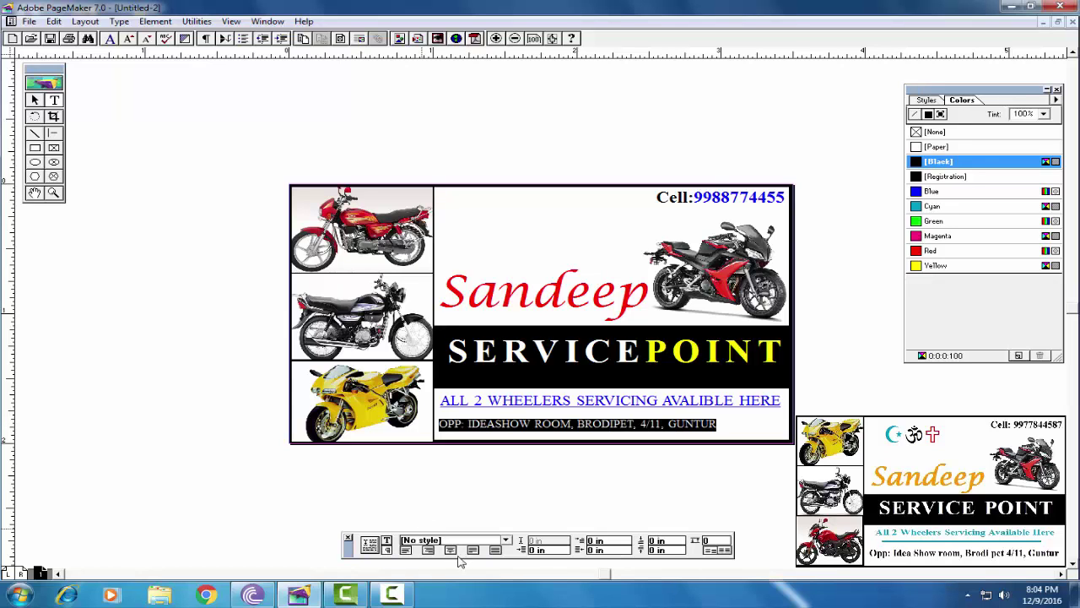
pyautogui.click(496, 549)
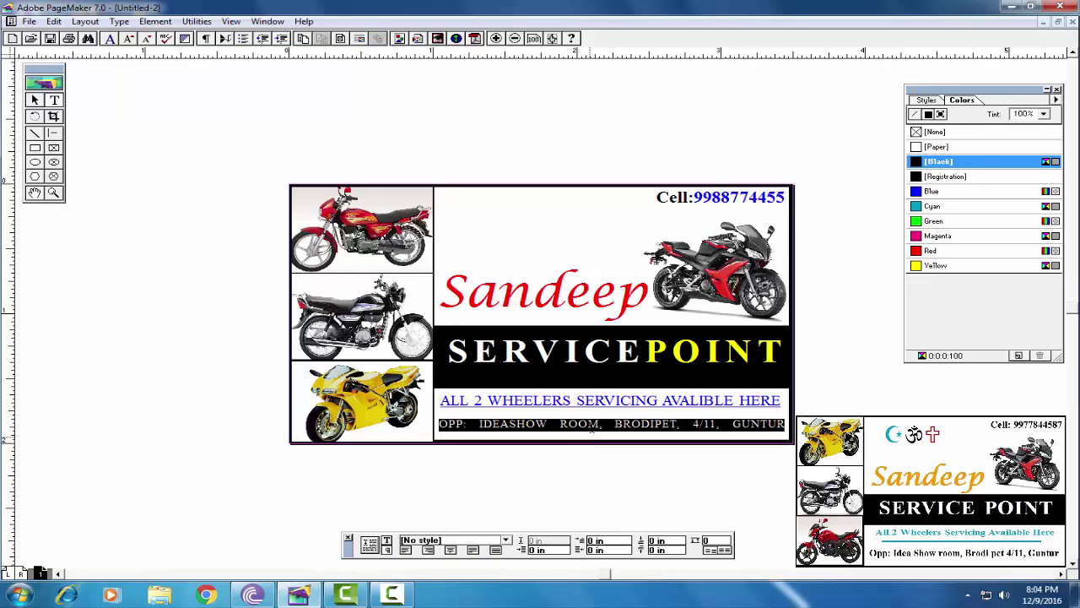
pyautogui.click(596, 420)
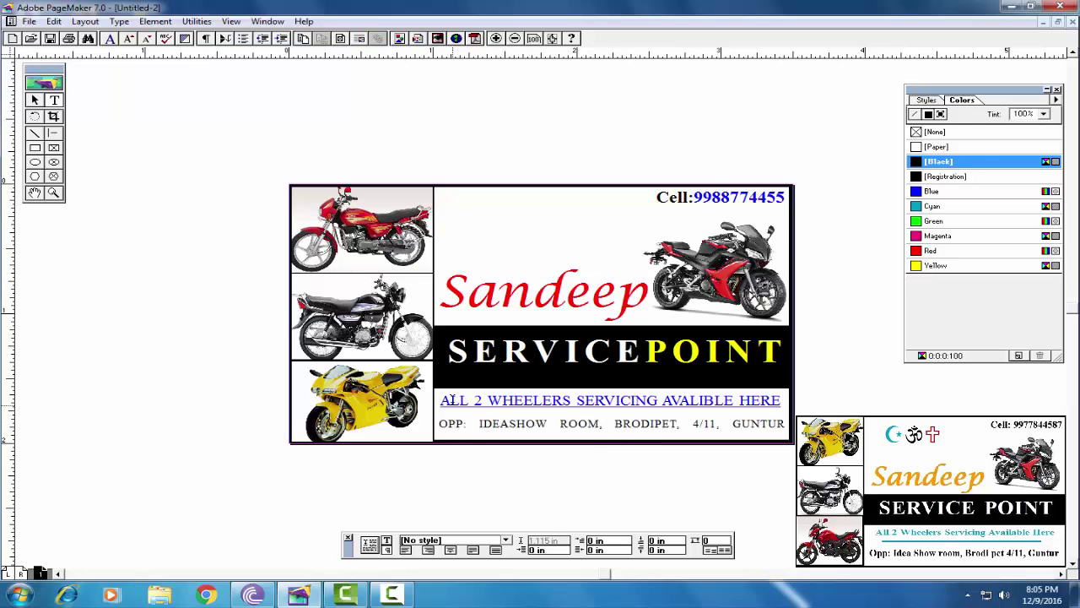
# Colour the opening 'OPP:' of the address red
pyautogui.click(442, 414)
pyautogui.click(478, 423)
pyautogui.moveTo(440, 422); pyautogui.dragTo(469, 423)
pyautogui.click(932, 251)
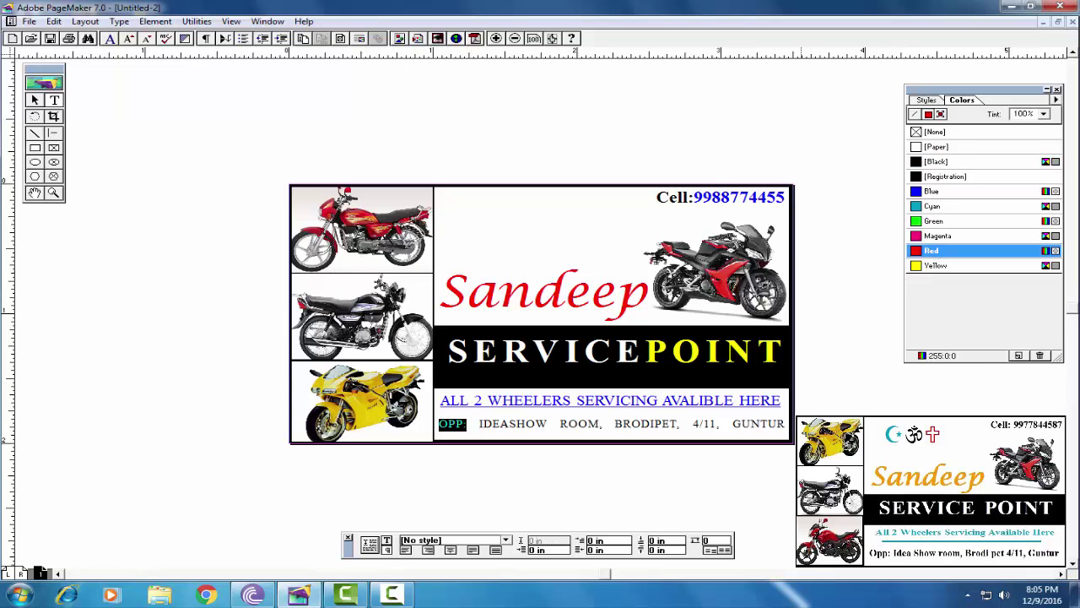
pyautogui.click(521, 421)
# Make the rest of the address after 'OPP:' bold
pyautogui.moveTo(478, 423); pyautogui.dragTo(768, 438)
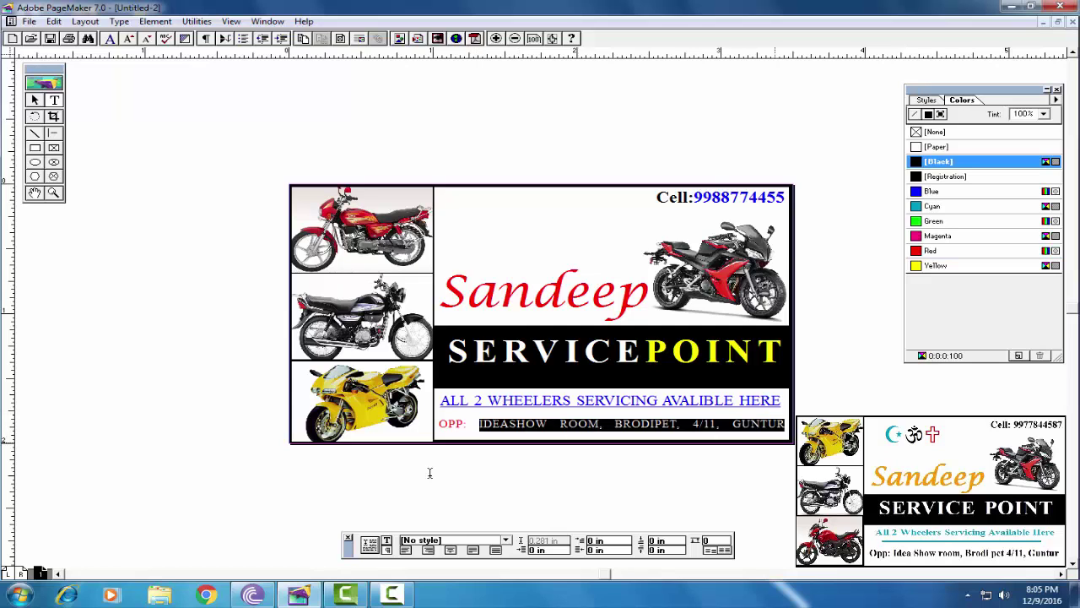
pyautogui.click(388, 541)
pyautogui.click(414, 551)
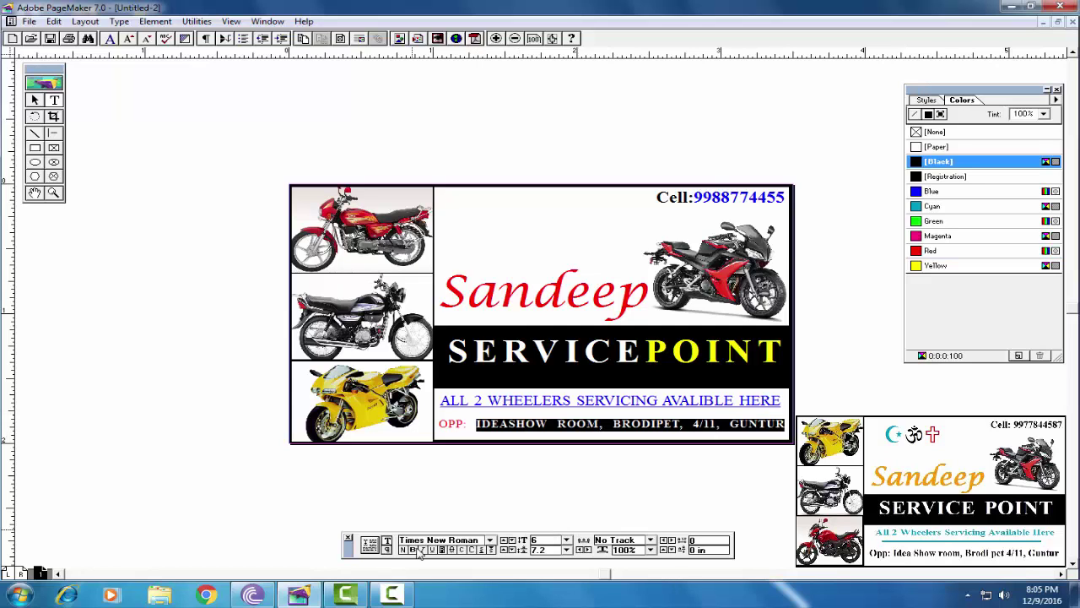
pyautogui.click(511, 248)
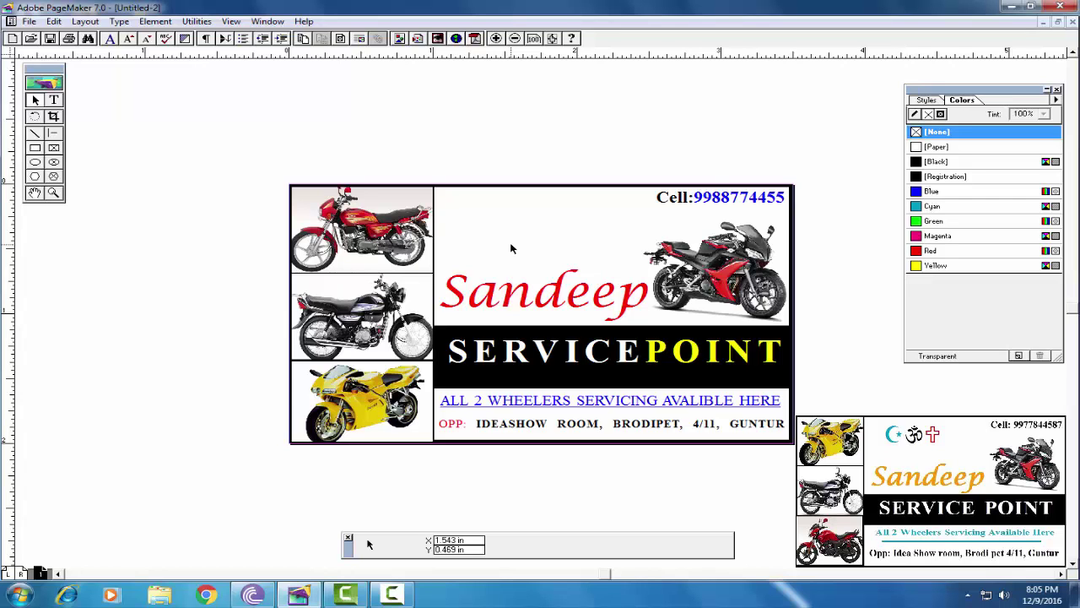
# Try the Bullets and numbering plug-in and dismiss its plug-in error message
pyautogui.click(197, 21)
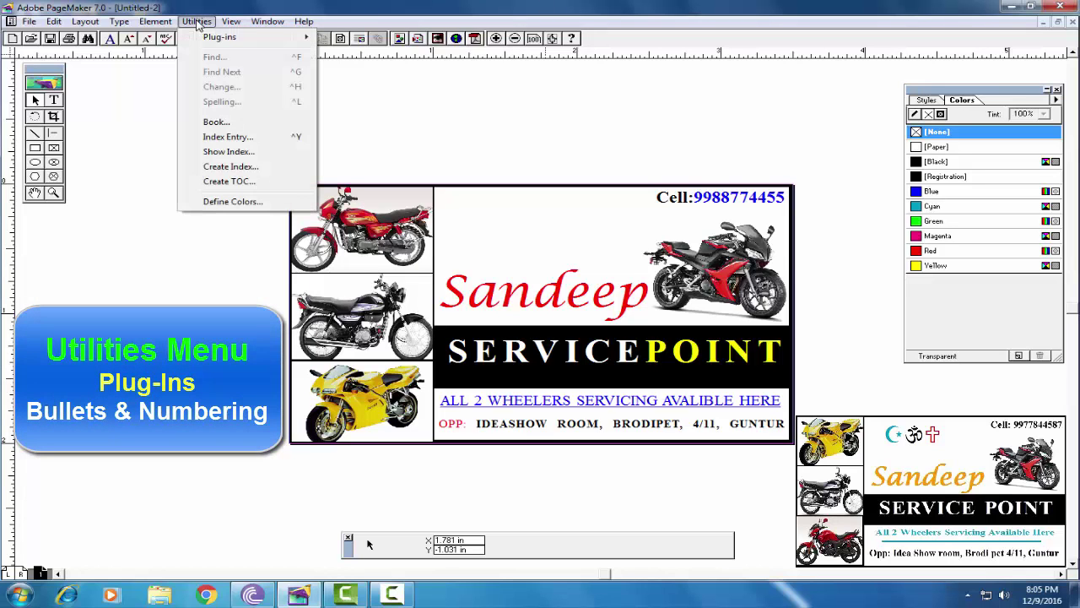
pyautogui.moveTo(207, 39)
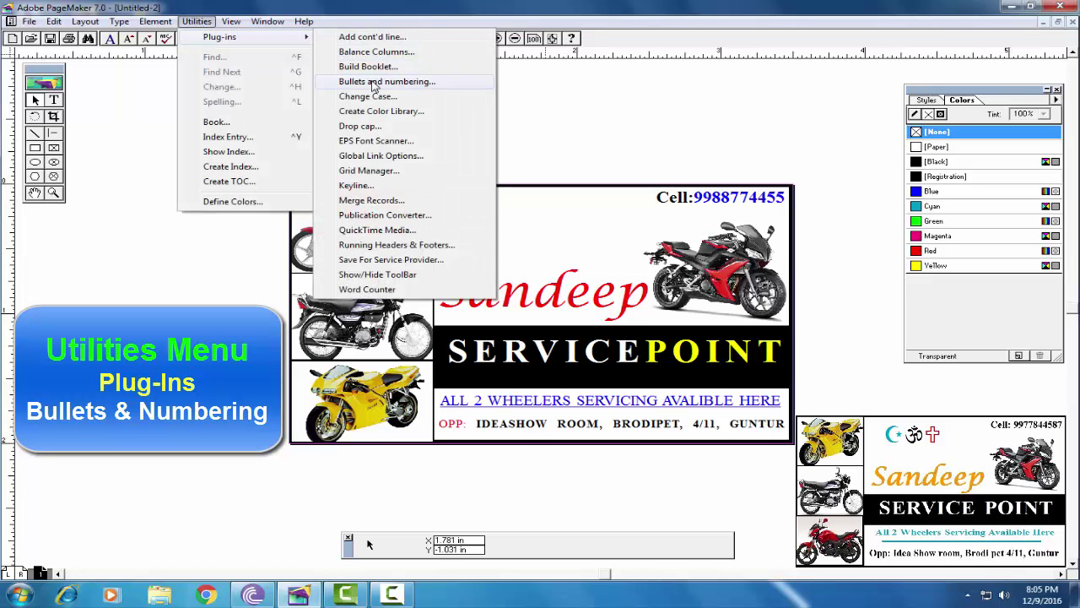
pyautogui.click(426, 82)
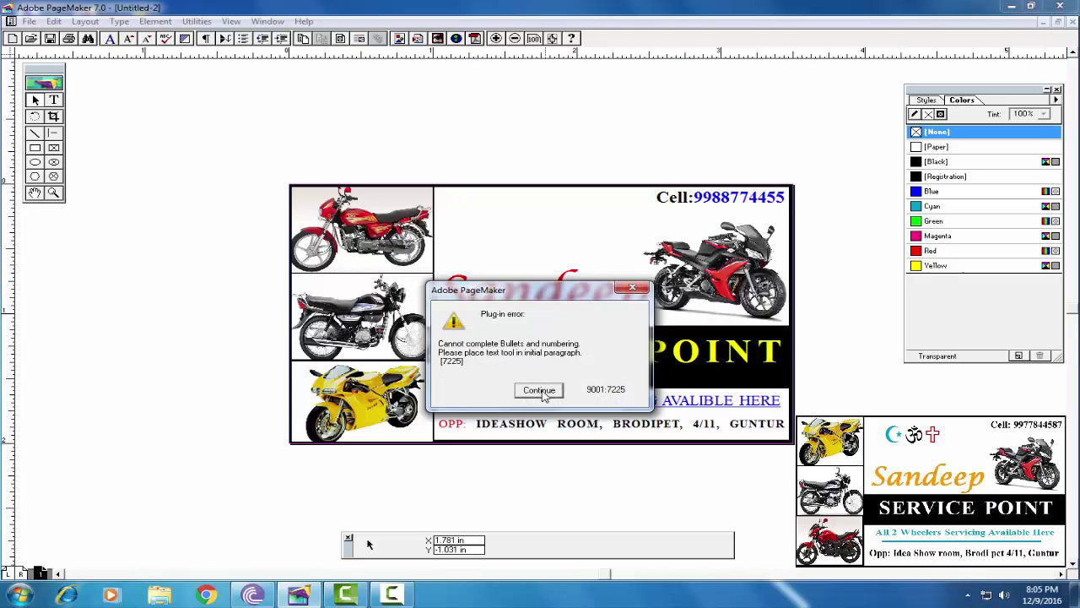
pyautogui.click(538, 390)
# Draw a new text box above Sandeep, type 46 and select it
pyautogui.click(54, 99)
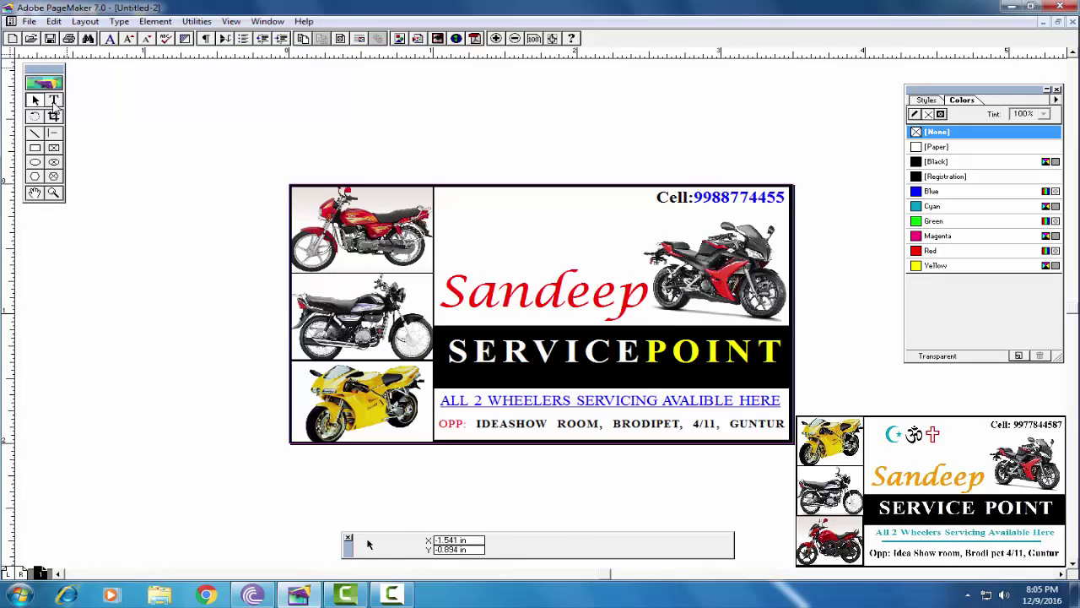
pyautogui.moveTo(456, 210); pyautogui.dragTo(529, 245)
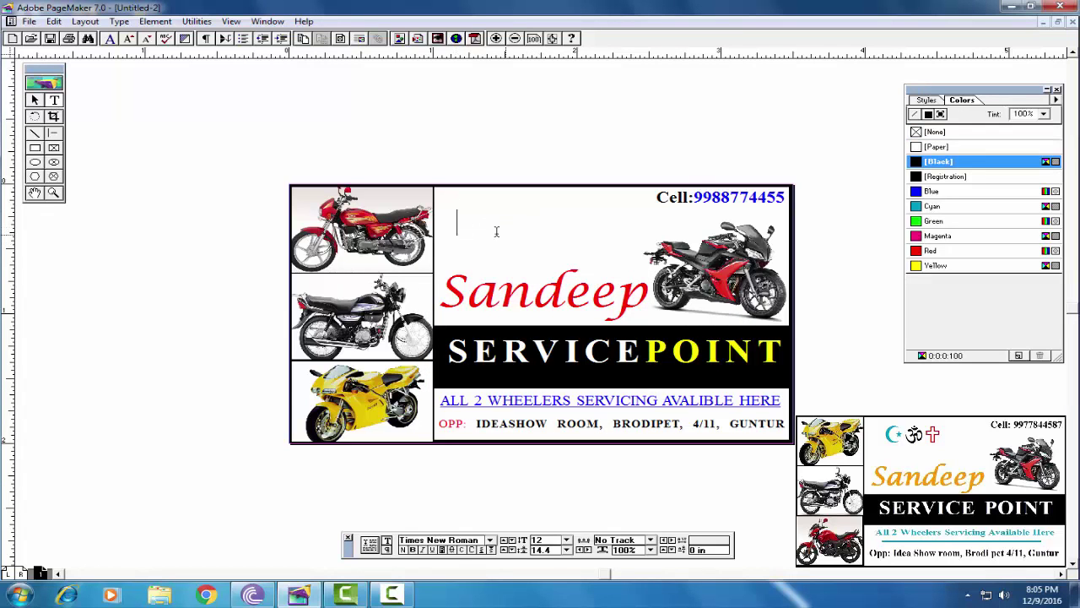
pyautogui.write('46')
pyautogui.doubleClick(478, 220)
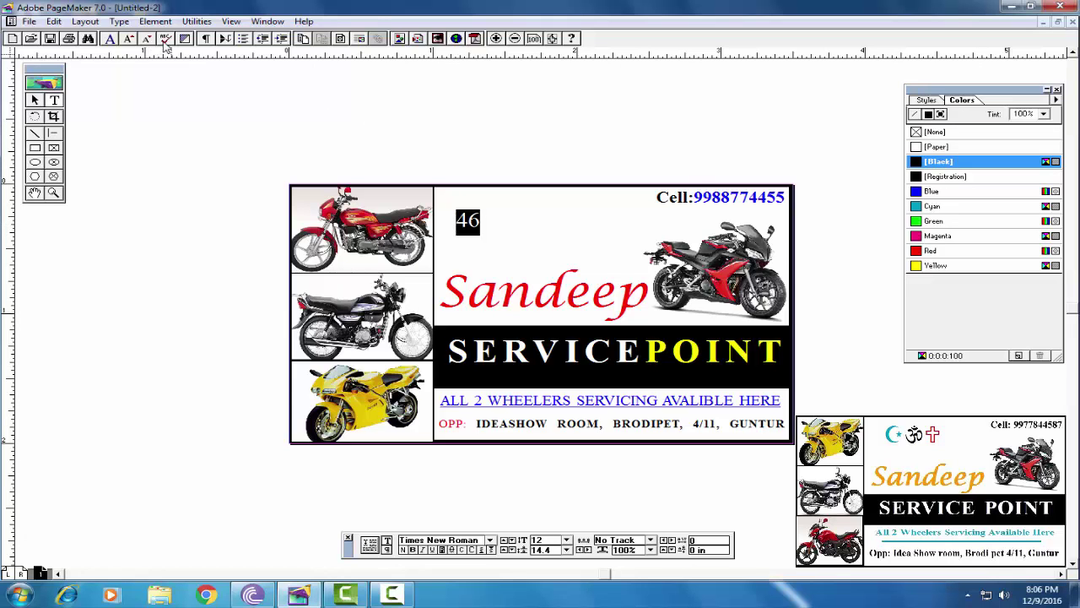
# In Bullets and numbering, edit the bullet and keep Wingdings as its font
pyautogui.click(196, 22)
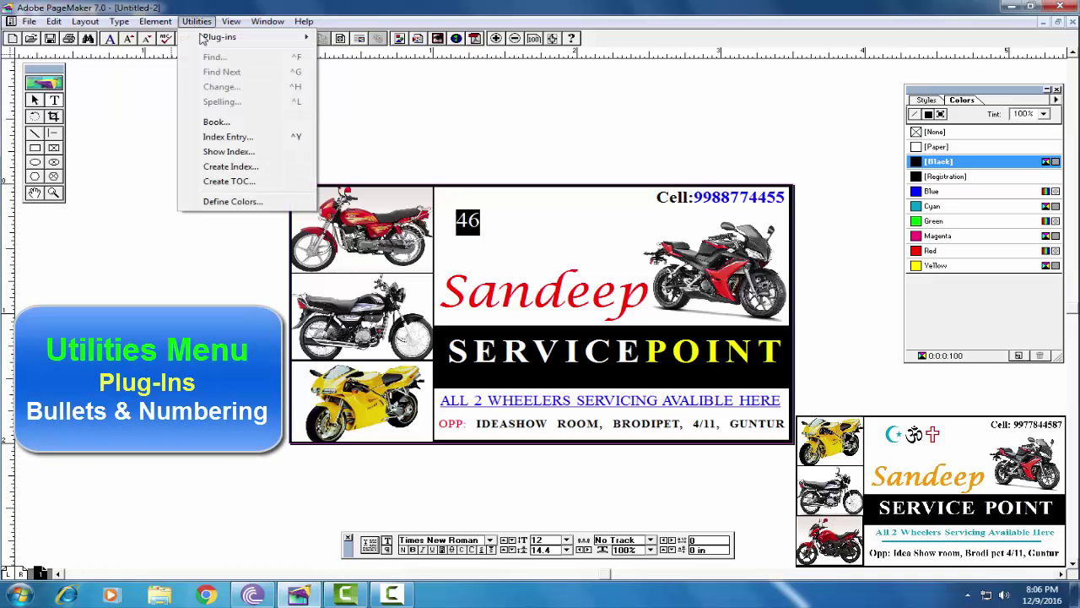
pyautogui.moveTo(204, 39)
pyautogui.click(371, 81)
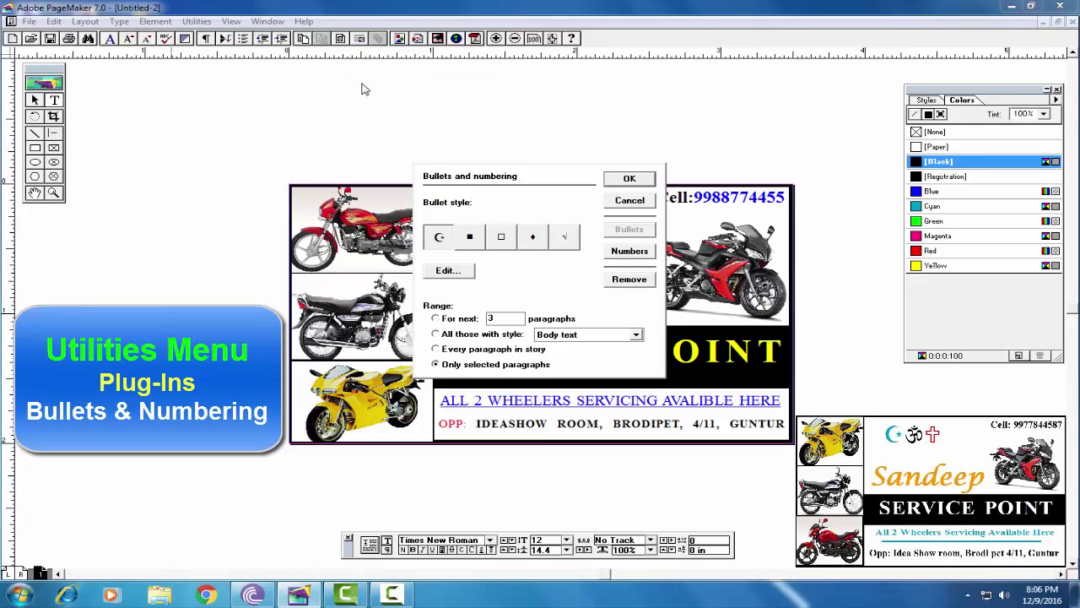
pyautogui.click(447, 271)
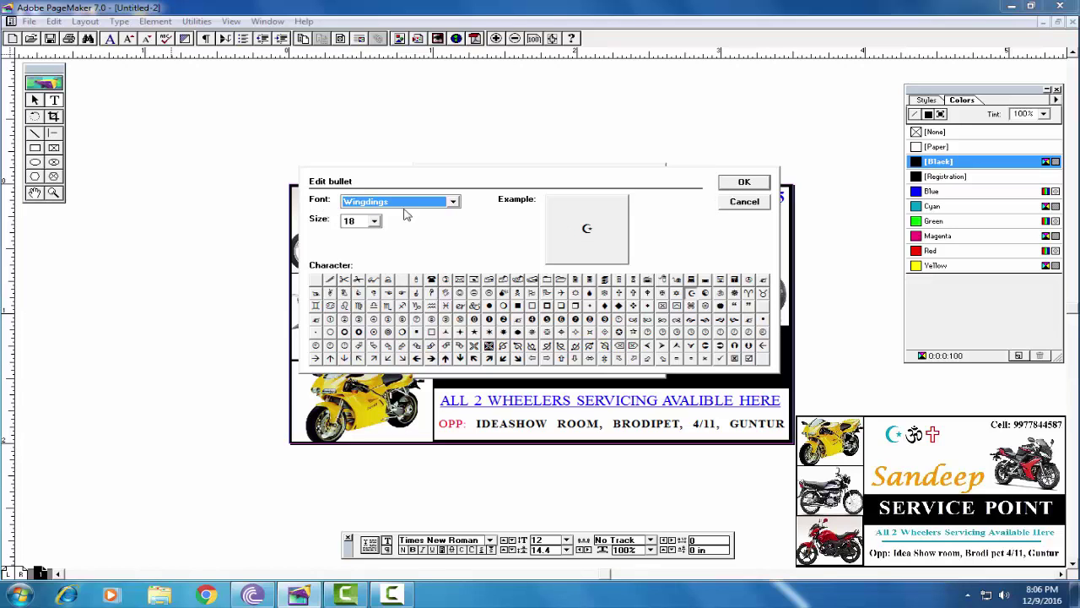
pyautogui.click(453, 201)
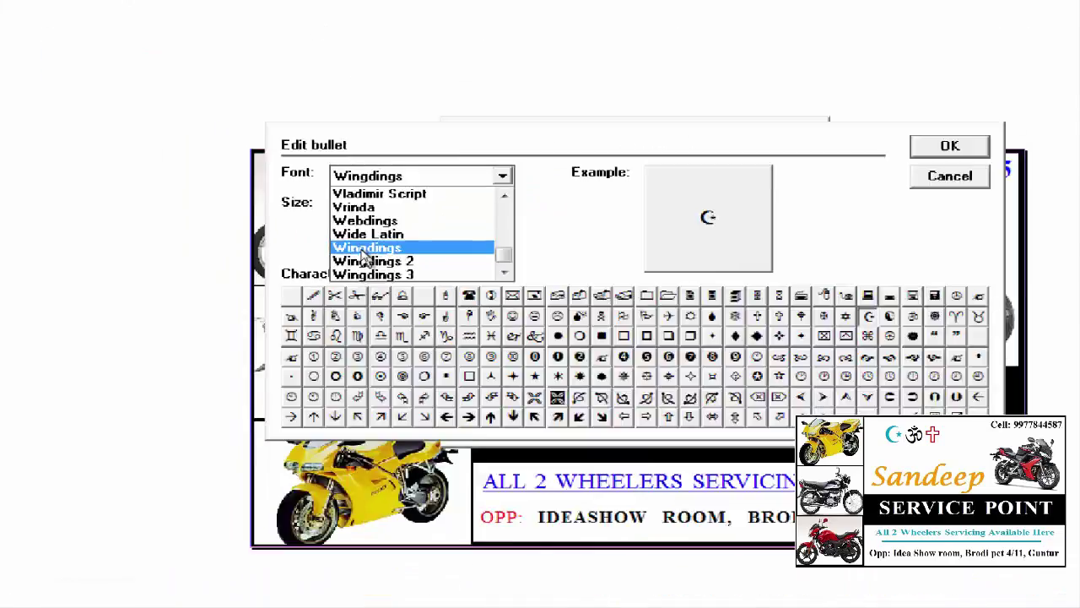
pyautogui.click(371, 246)
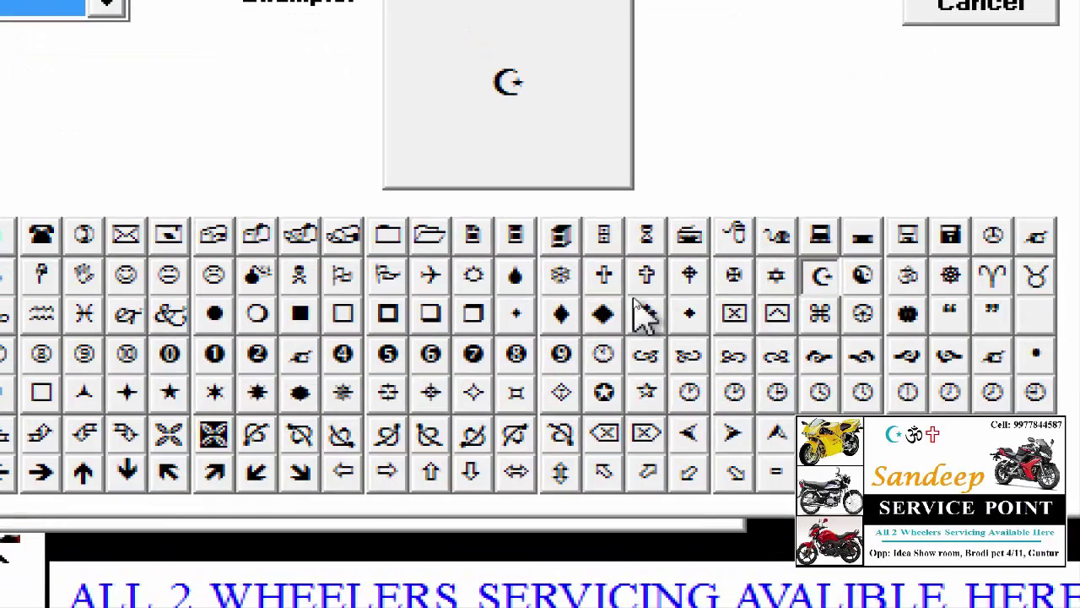
# Choose the Wingdings cross as the bullet character and apply it to the paragraph
pyautogui.click(604, 275)
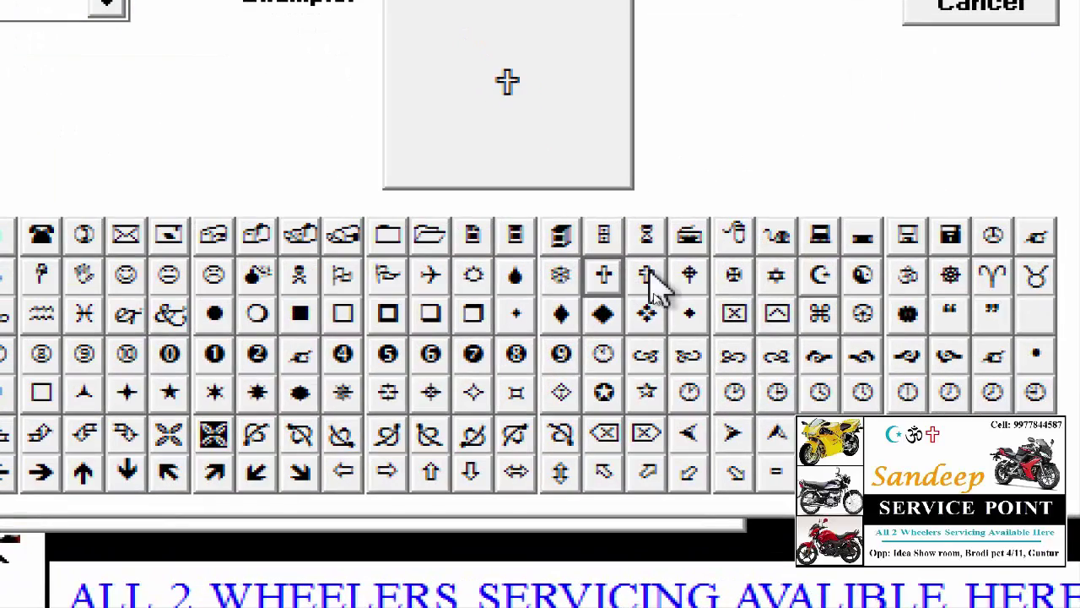
pyautogui.click(822, 279)
pyautogui.click(910, 277)
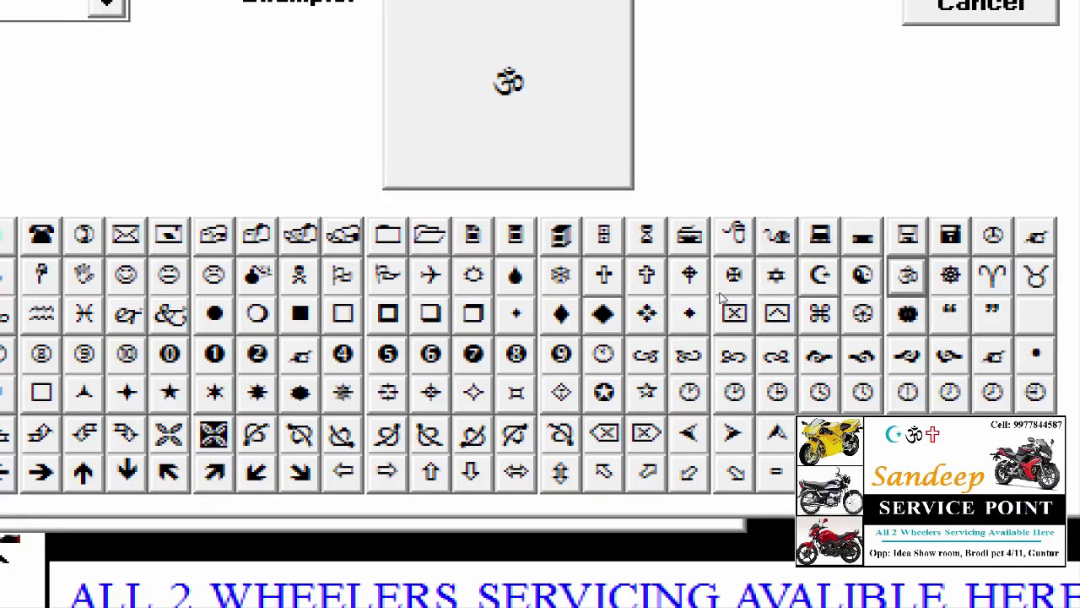
pyautogui.click(604, 275)
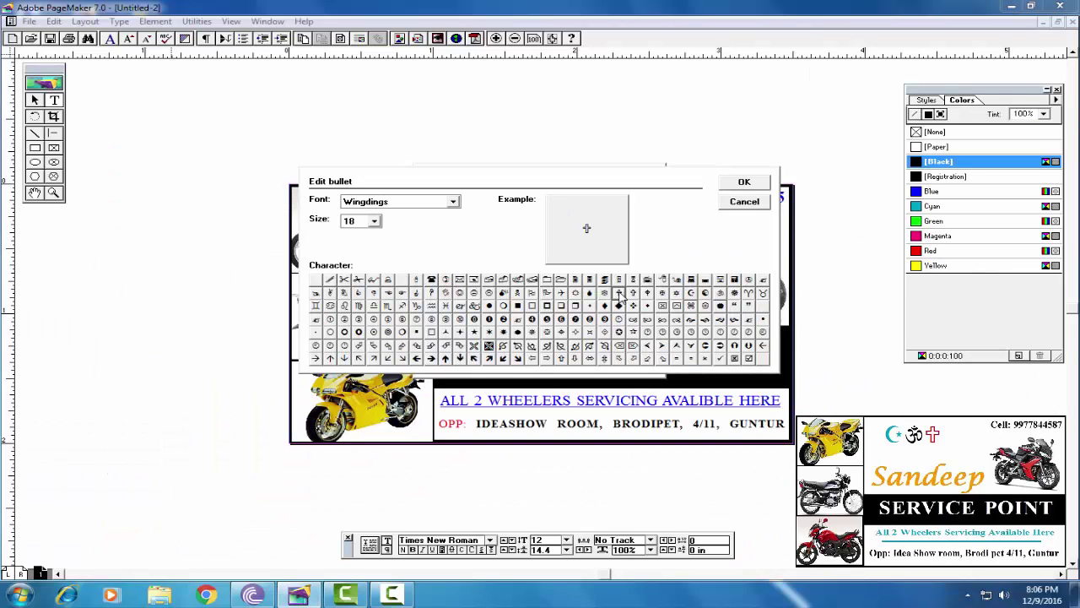
pyautogui.click(743, 181)
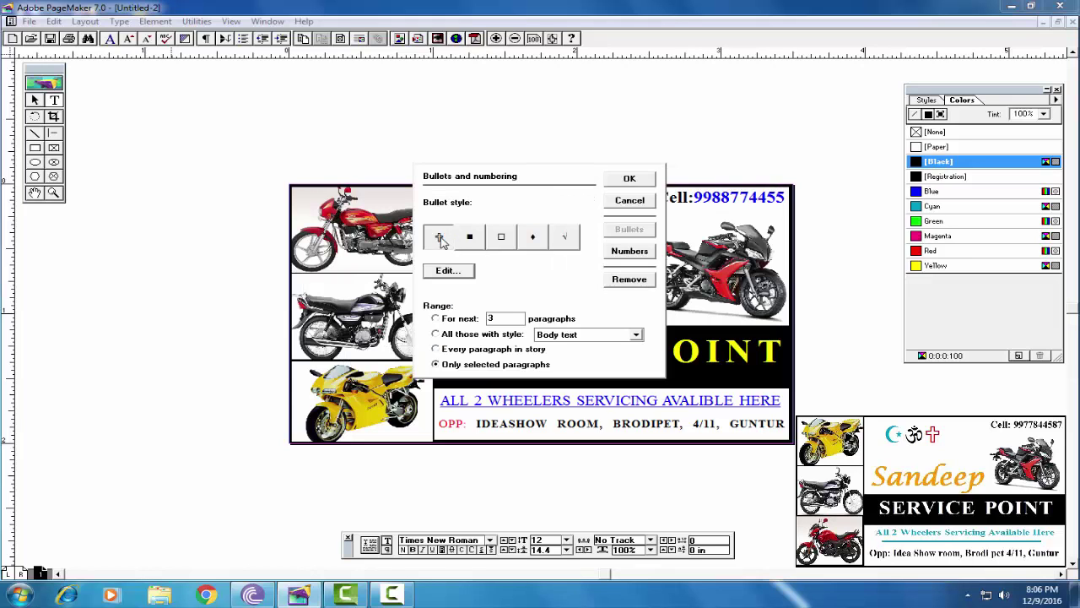
pyautogui.click(440, 240)
pyautogui.click(646, 177)
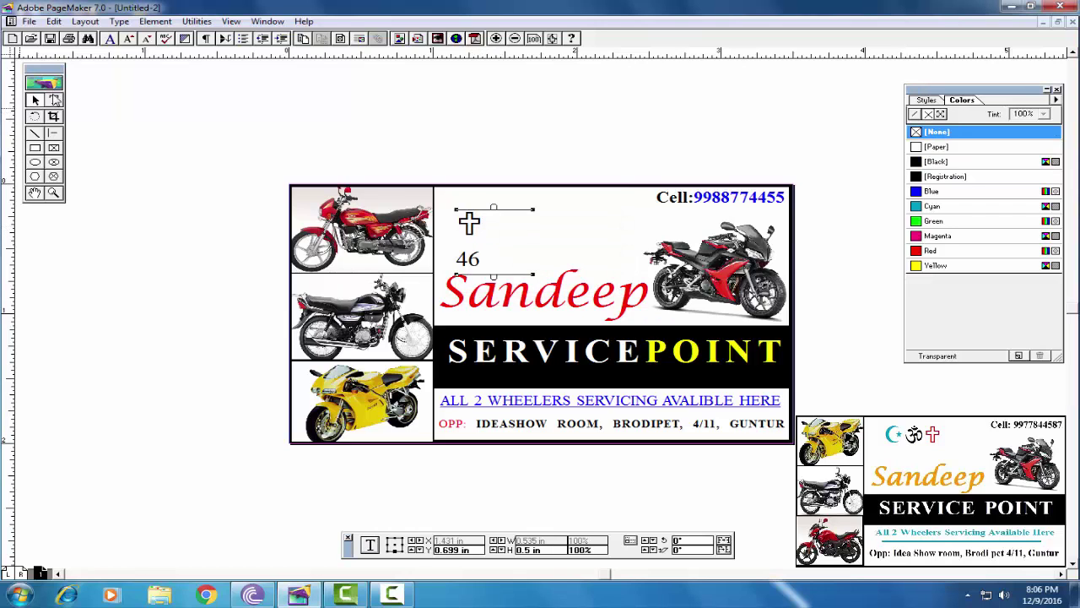
# Select the 46 text and apply a Wingdings crescent bullet to it
pyautogui.doubleClick(469, 224)
pyautogui.moveTo(494, 254); pyautogui.dragTo(448, 258)
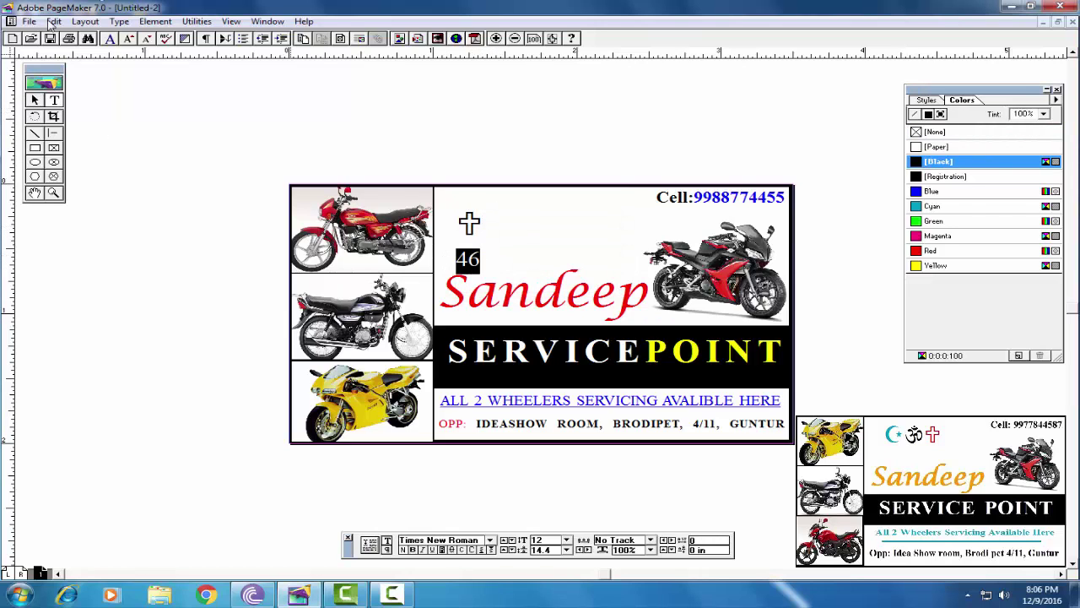
pyautogui.moveTo(203, 44)
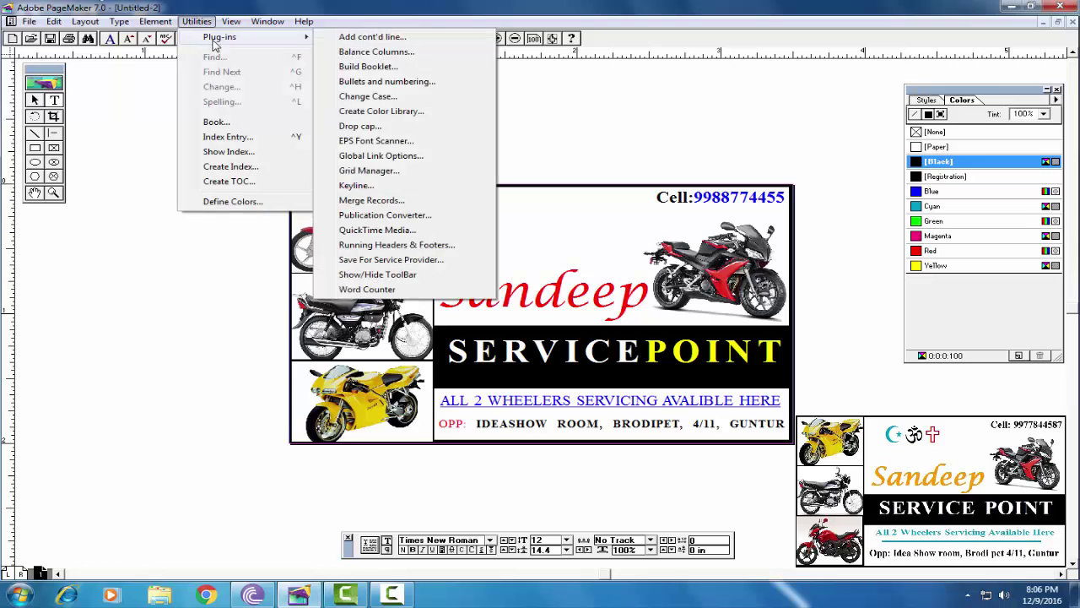
pyautogui.click(371, 81)
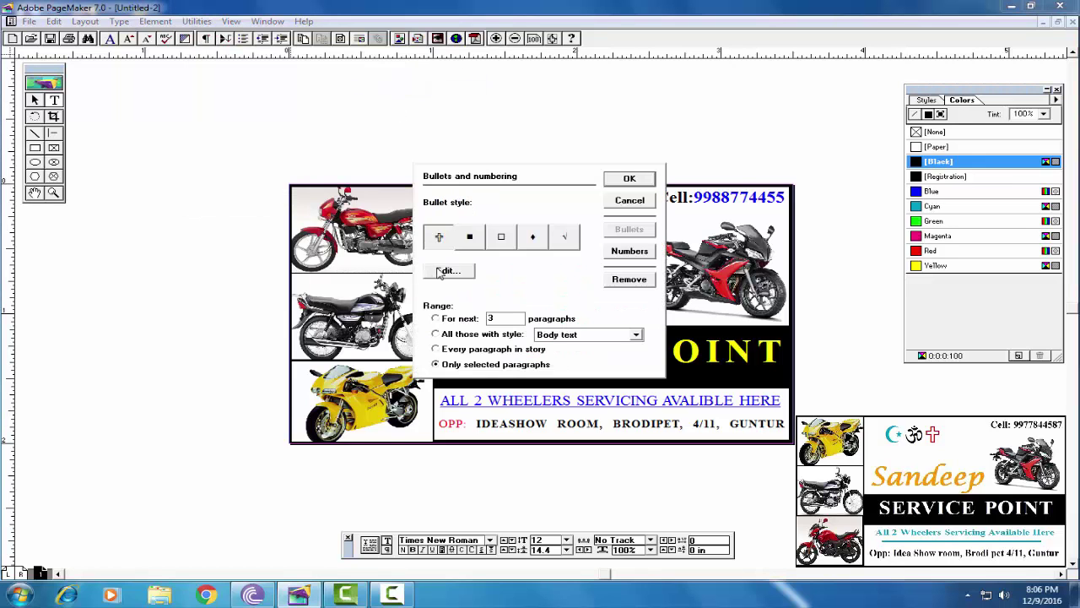
pyautogui.click(441, 271)
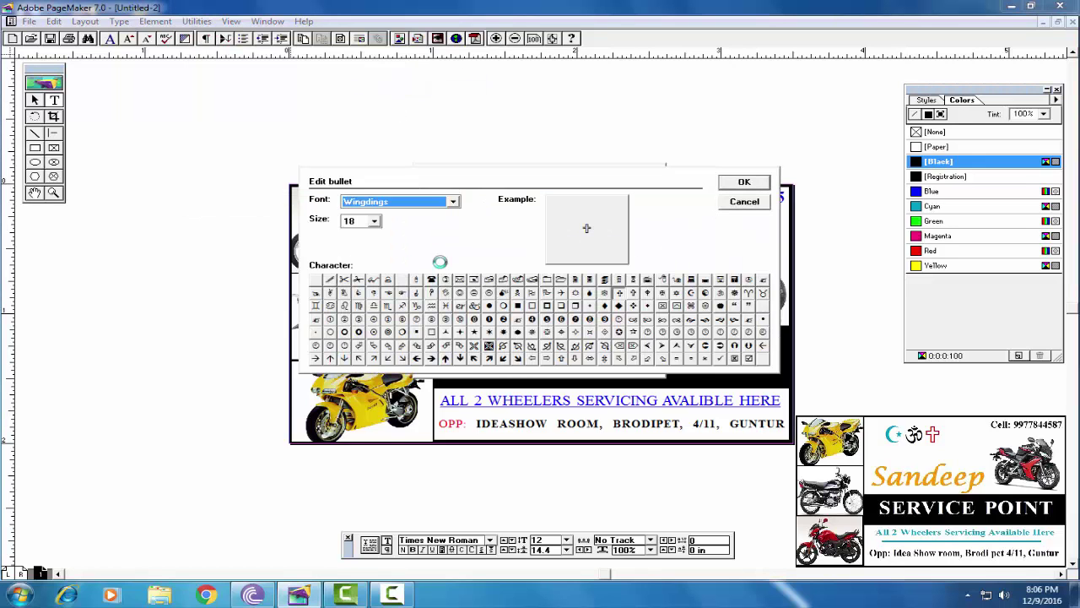
pyautogui.click(692, 294)
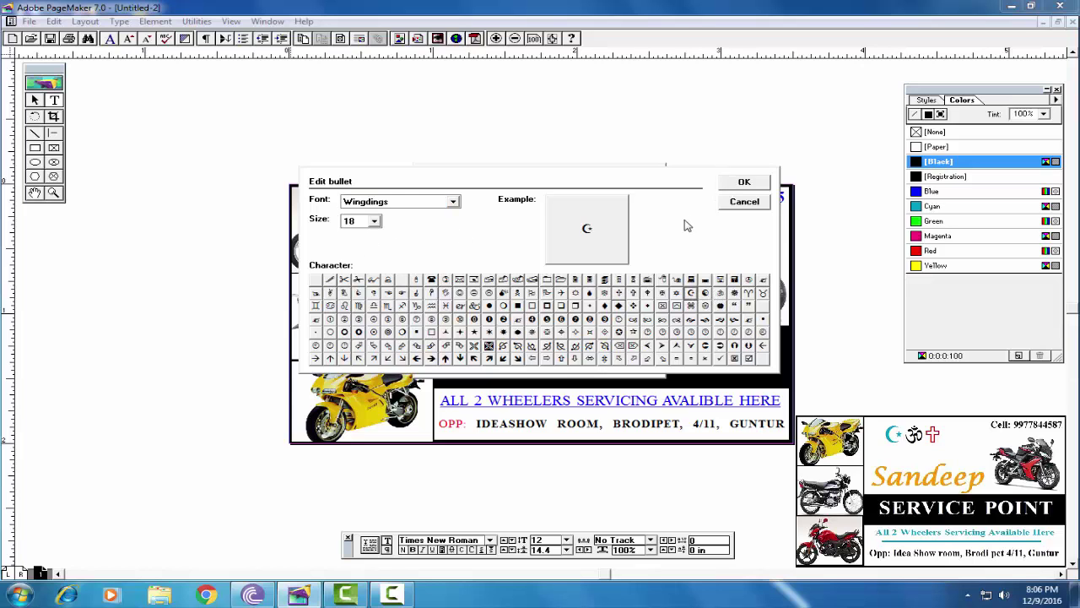
pyautogui.click(734, 184)
pyautogui.click(438, 240)
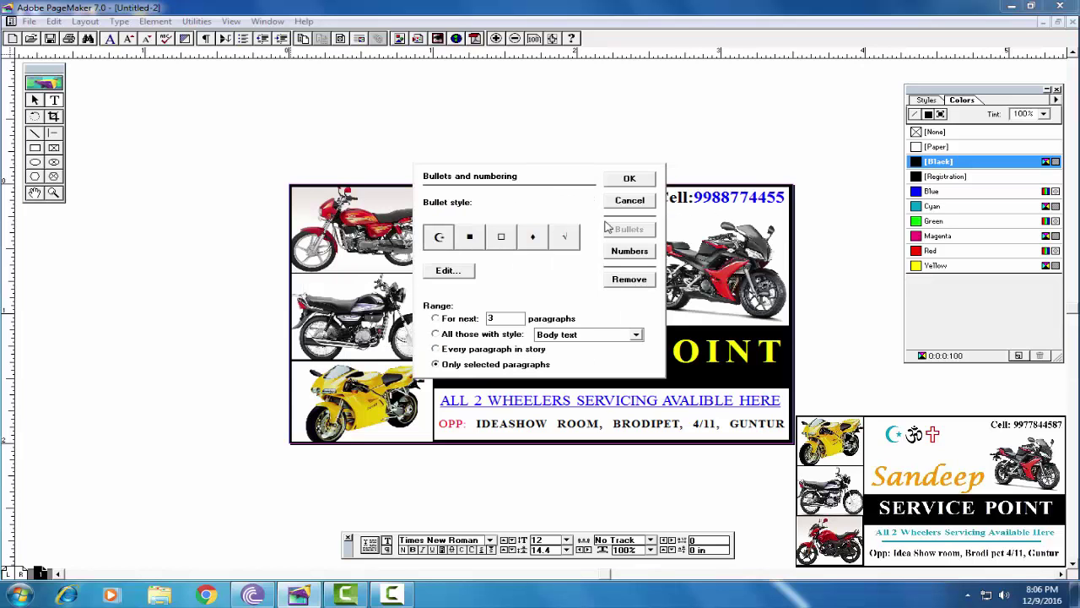
pyautogui.click(629, 179)
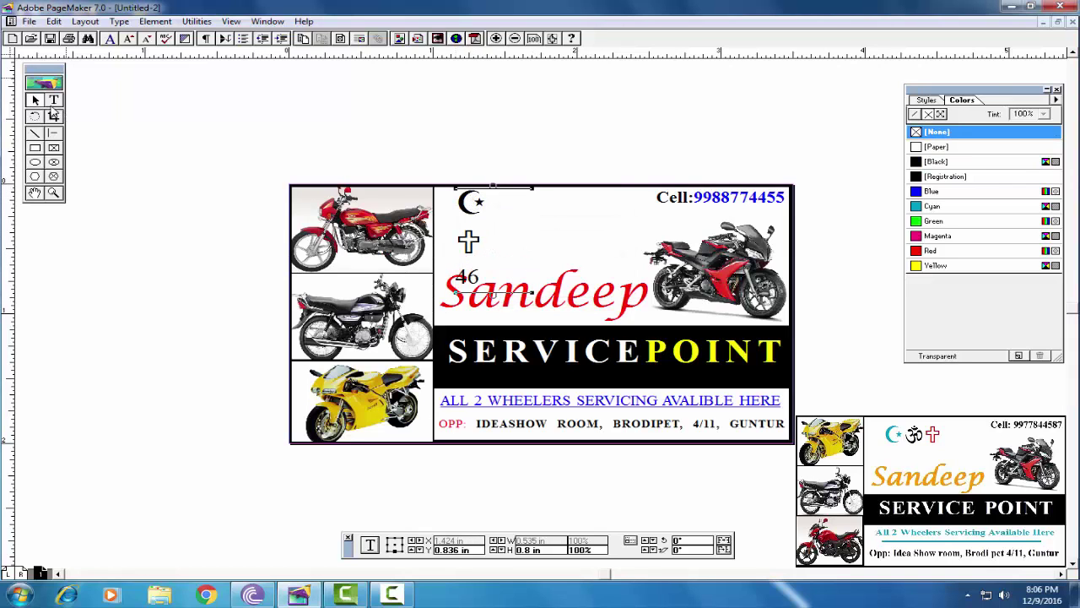
# Apply a Wingdings Om bullet to the 46 line as well
pyautogui.click(53, 100)
pyautogui.tripleClick(489, 202)
pyautogui.click(196, 21)
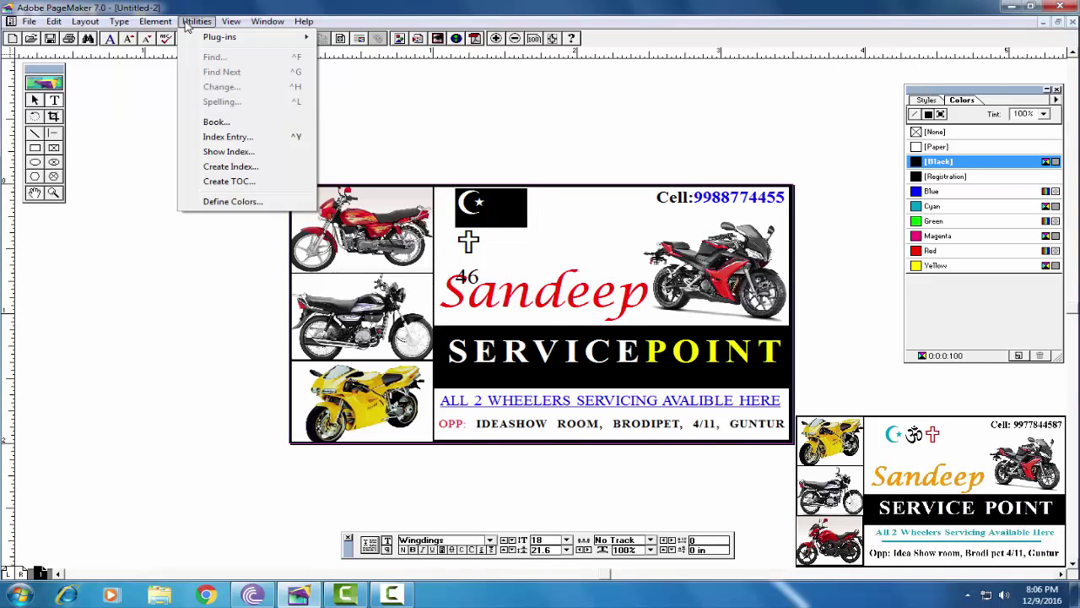
pyautogui.moveTo(219, 37)
pyautogui.click(367, 82)
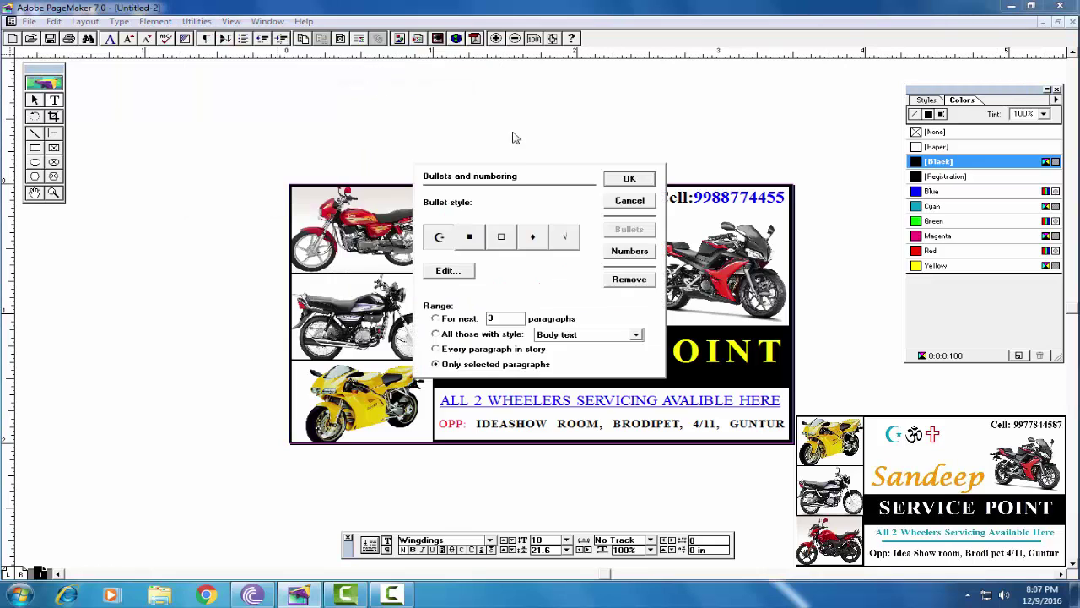
pyautogui.click(456, 274)
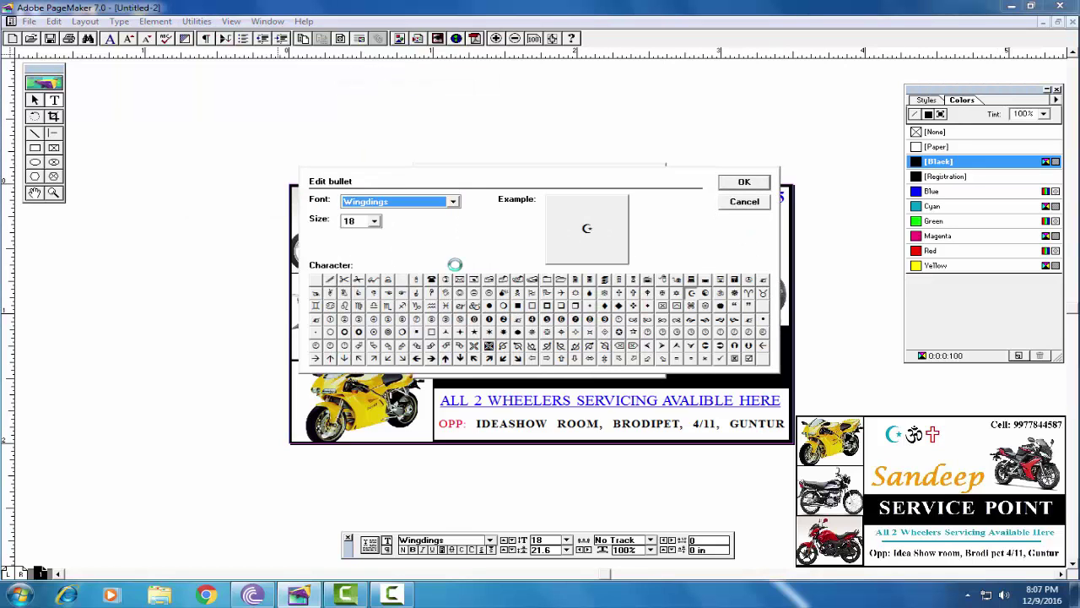
pyautogui.click(720, 292)
pyautogui.click(744, 184)
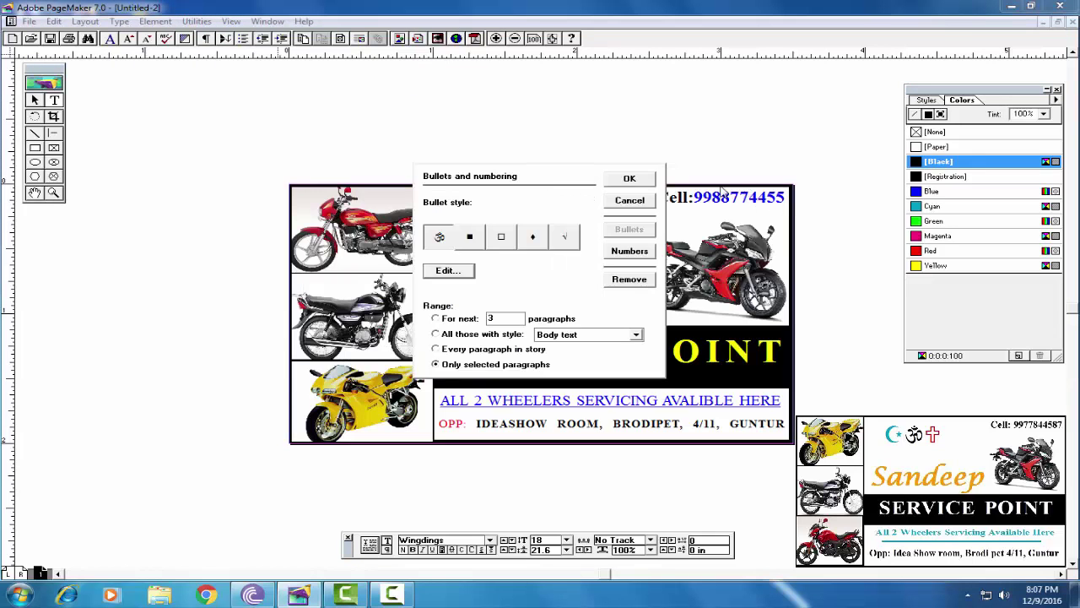
pyautogui.click(440, 238)
pyautogui.click(628, 179)
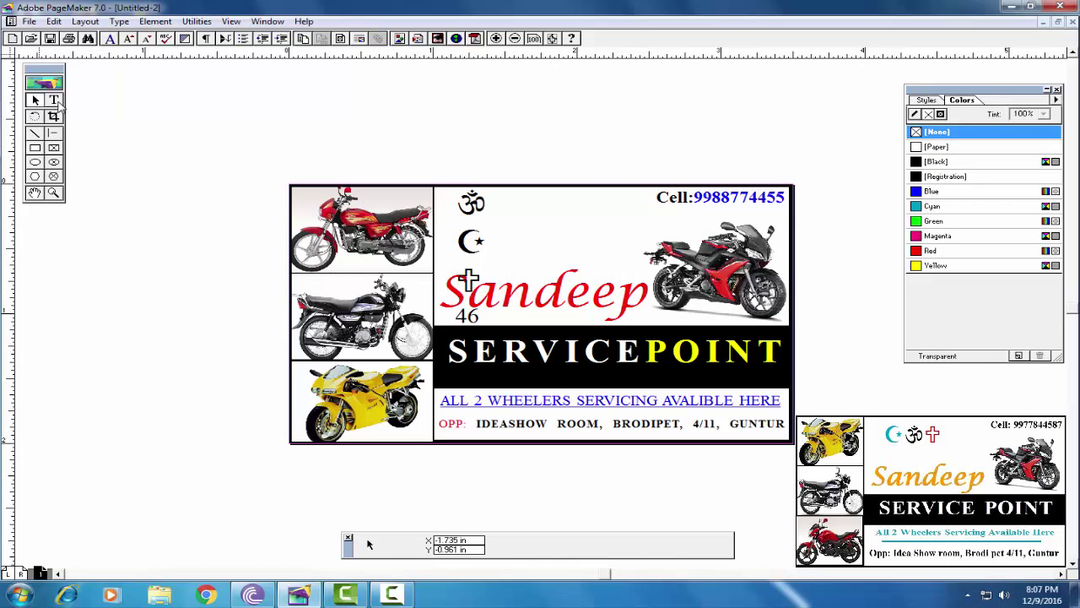
# Move the symbol block up, delete the 46 text and join the symbols onto one line
pyautogui.moveTo(480, 234); pyautogui.dragTo(475, 141)
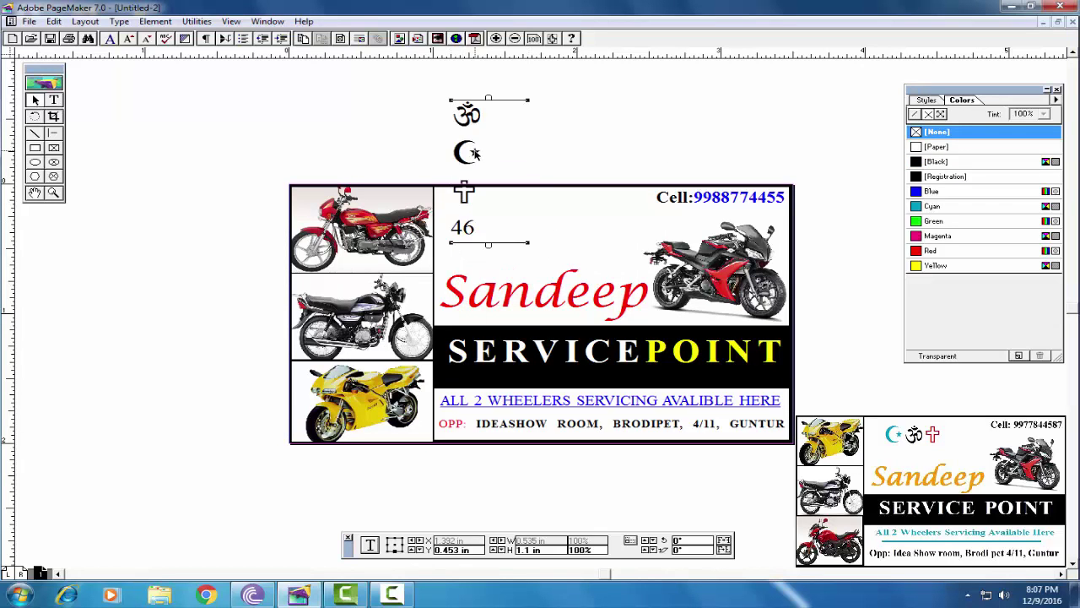
pyautogui.click(54, 100)
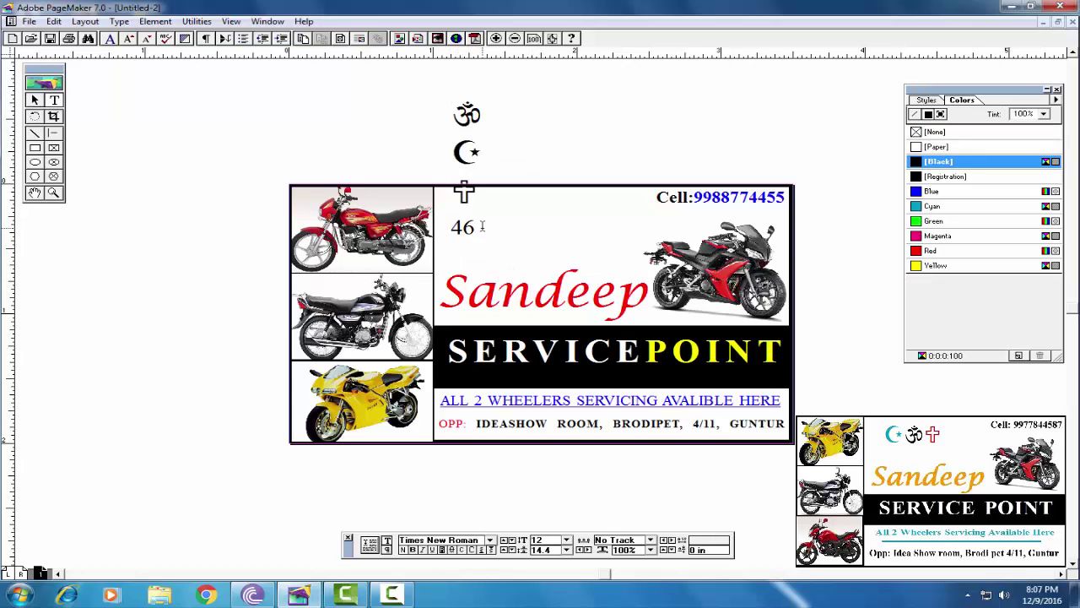
pyautogui.moveTo(483, 226); pyautogui.dragTo(445, 226)
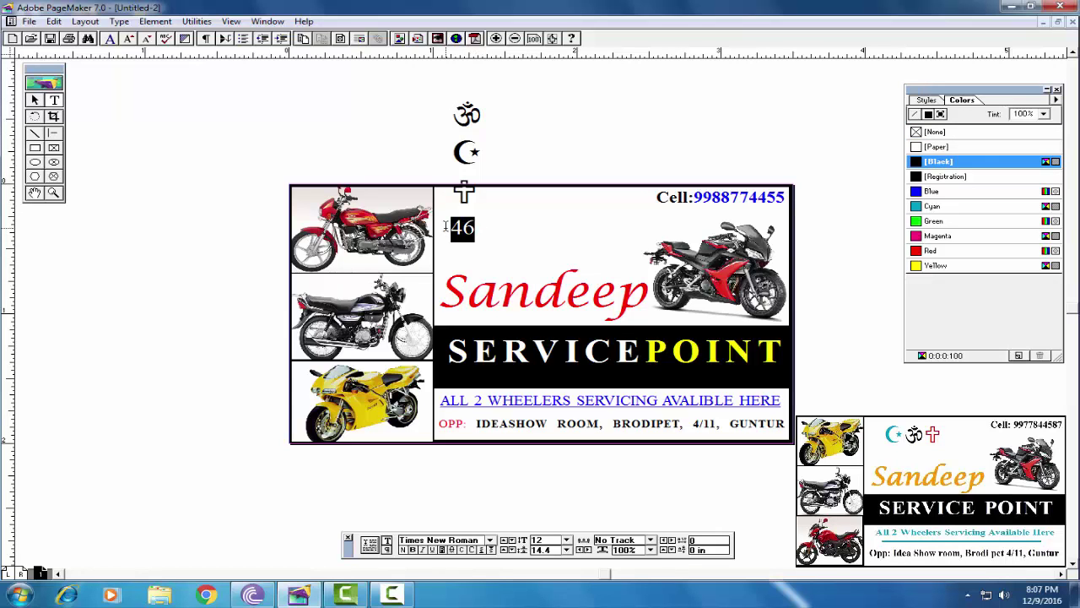
pyautogui.press('BackSpace')
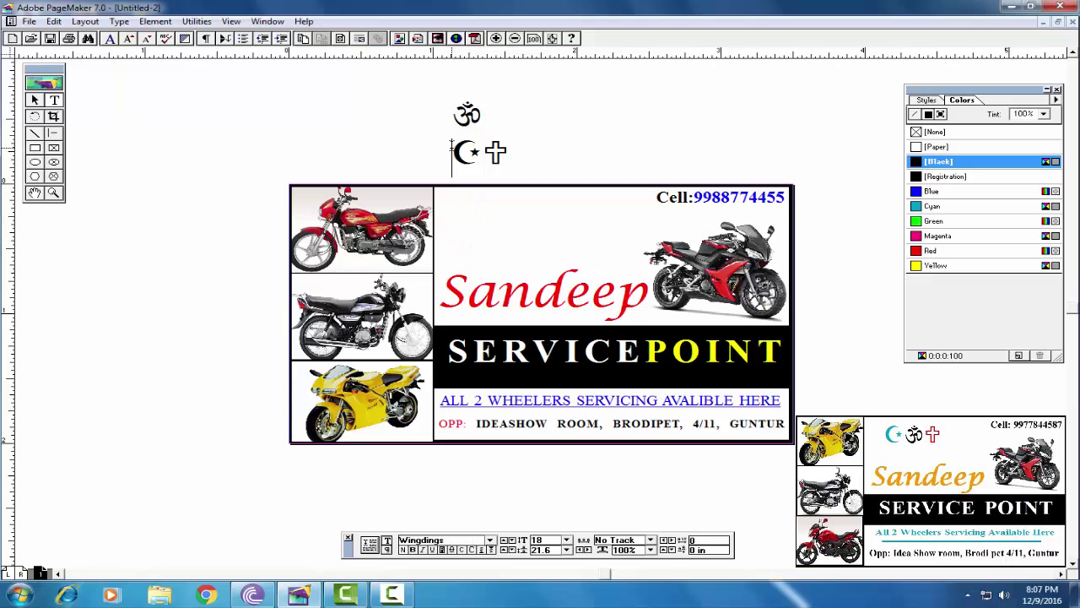
pyautogui.press('BackSpace')
pyautogui.press('Return')
pyautogui.press('BackSpace')
# Widen the symbol text block and set the symbols to 24 pt
pyautogui.click(35, 100)
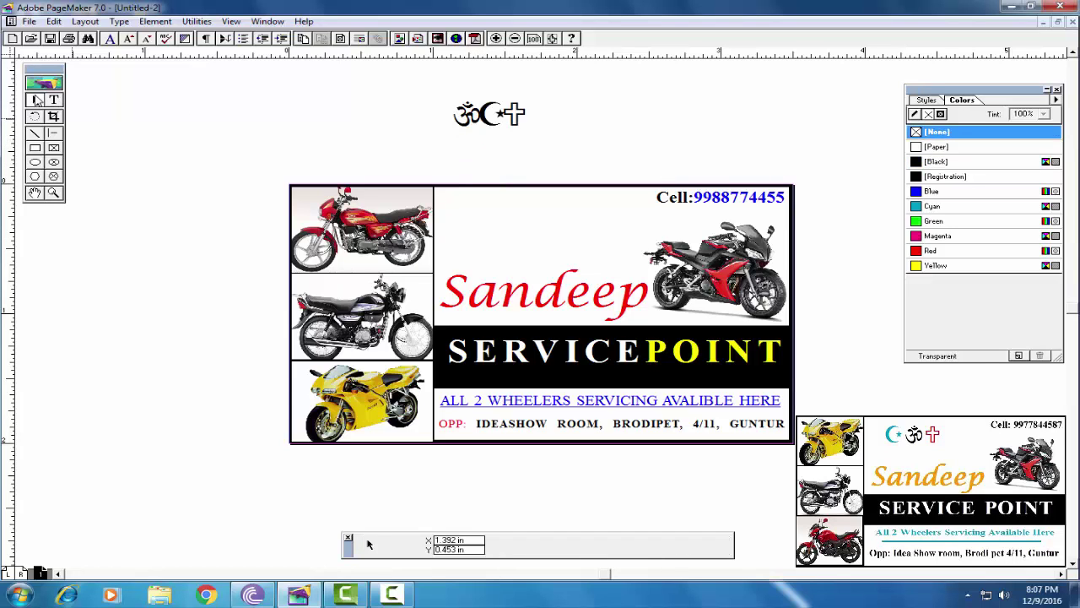
pyautogui.click(489, 114)
pyautogui.moveTo(530, 141); pyautogui.dragTo(462, 225)
pyautogui.click(465, 236)
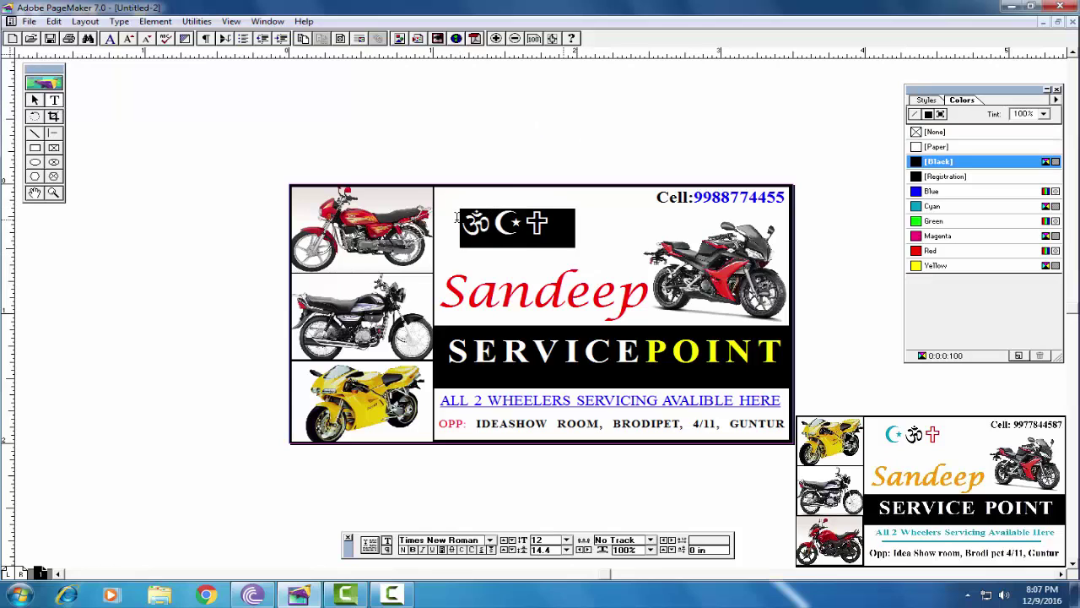
pyautogui.click(567, 540)
pyautogui.click(540, 499)
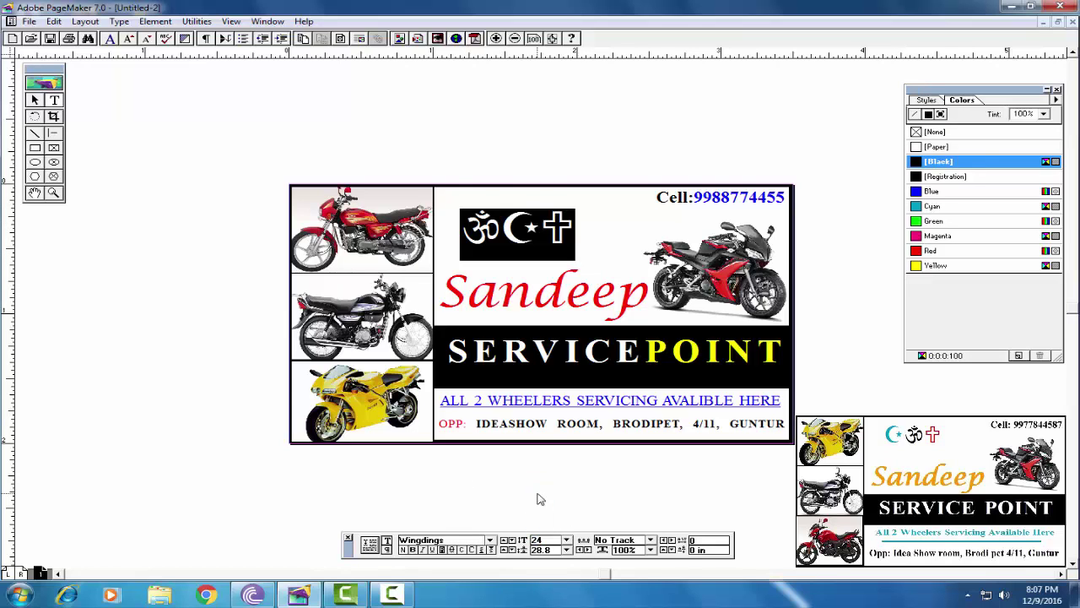
# Colour the cross magenta and the crescent blue
pyautogui.click(577, 240)
pyautogui.hotkey('shift', 'Left')
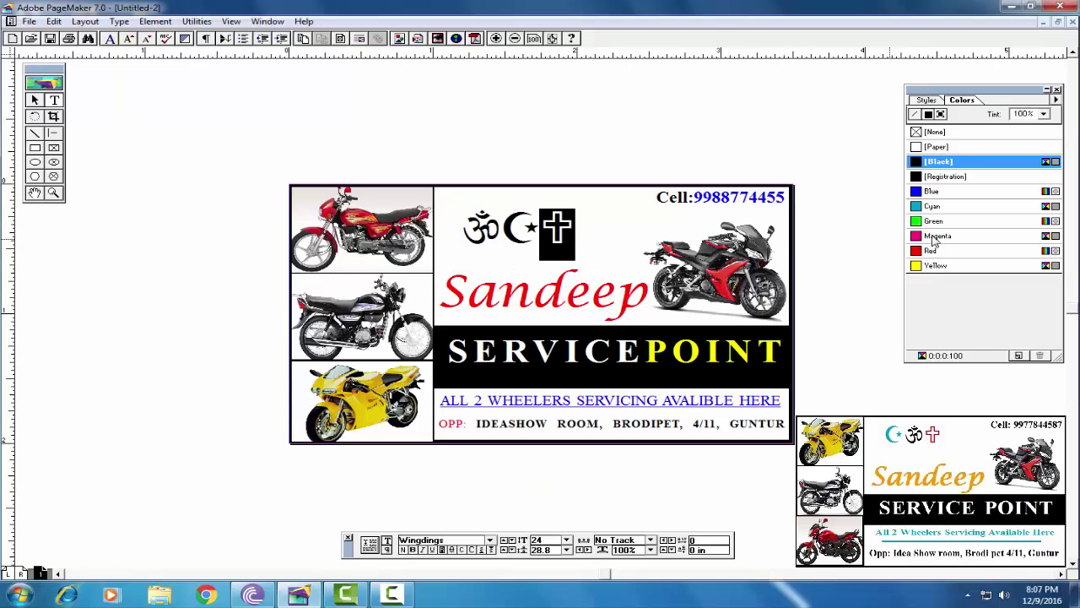
pyautogui.click(935, 238)
pyautogui.click(537, 232)
pyautogui.hotkey('shift', 'Left')
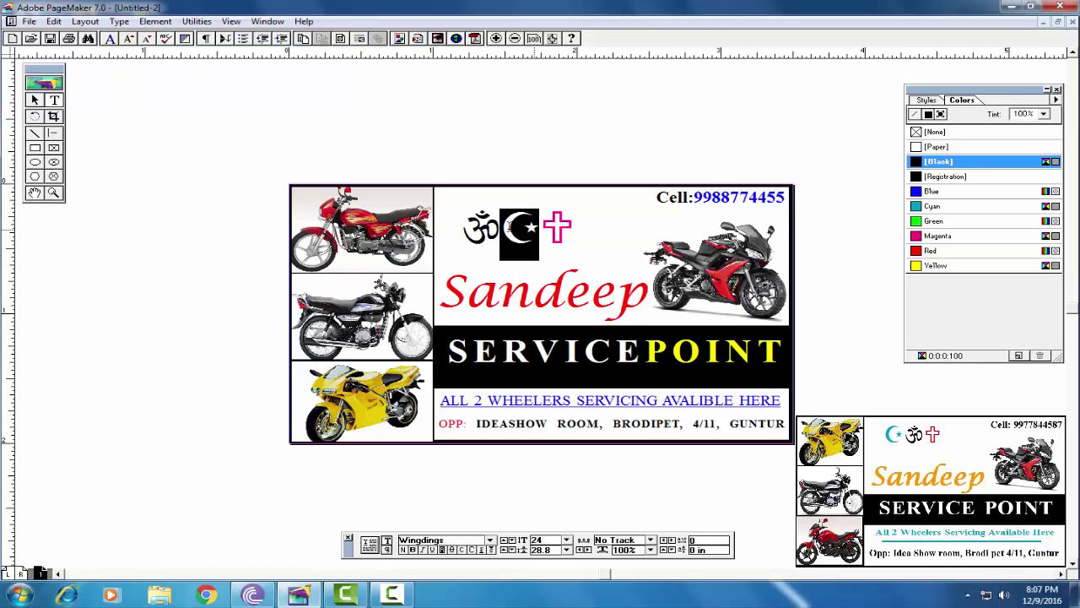
pyautogui.click(932, 192)
pyautogui.click(540, 235)
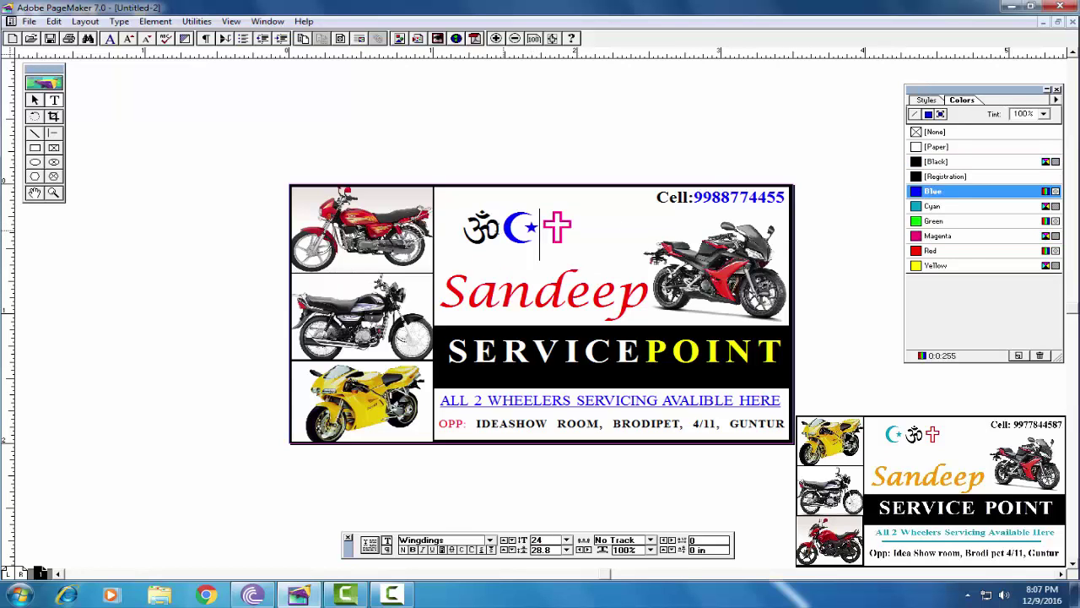
pyautogui.click(34, 101)
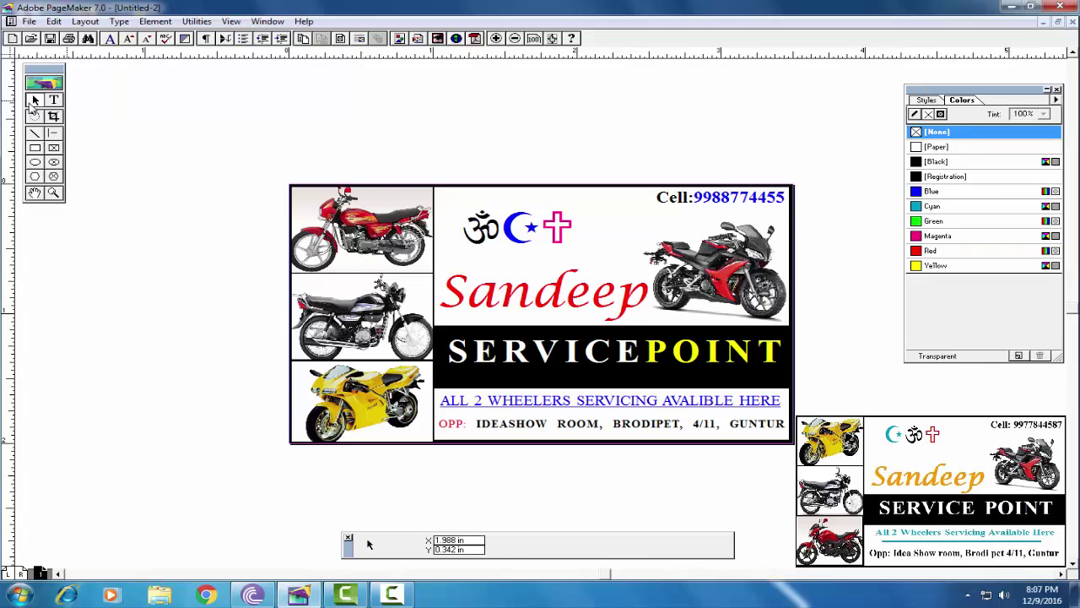